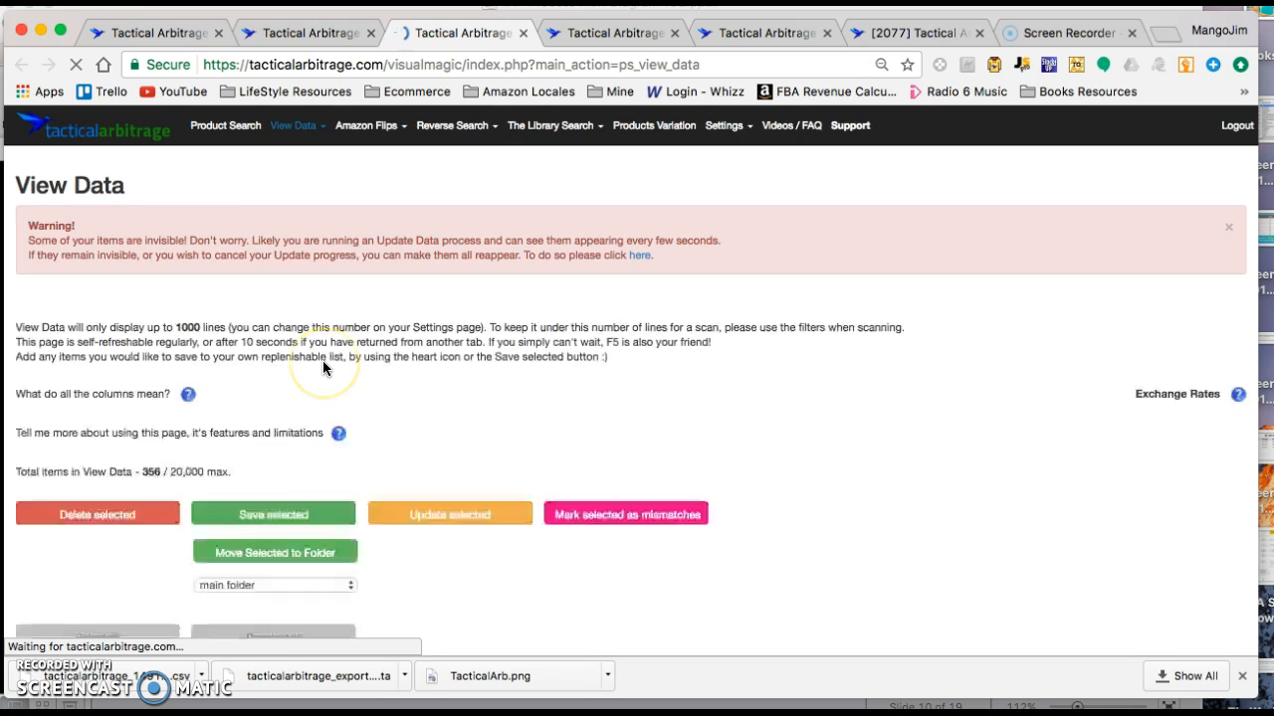
# Review the total item count and the scanned product rows on the View Data page, including their source domains
pyautogui.scroll(-2, 322, 368)
pyautogui.scroll(1, 323, 368)
pyautogui.scroll(-2, 322, 369)
pyautogui.scroll(1, 322, 369)
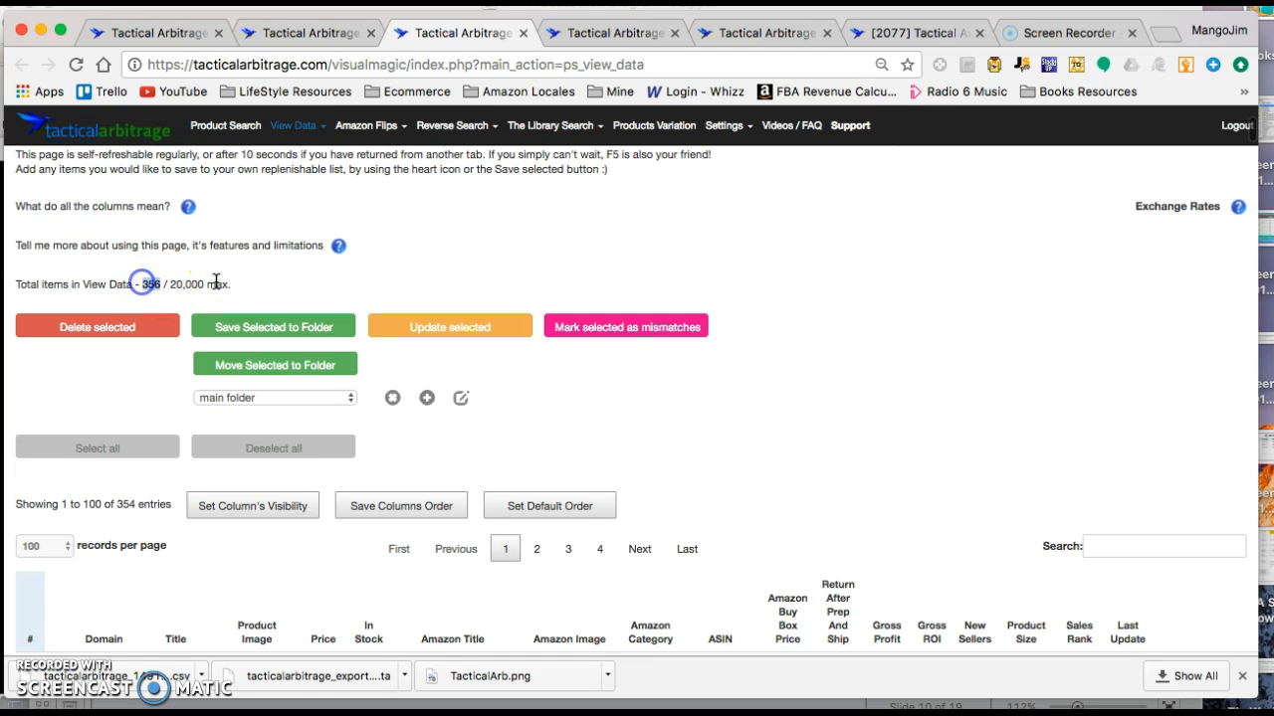
pyautogui.scroll(-3, 304, 283)
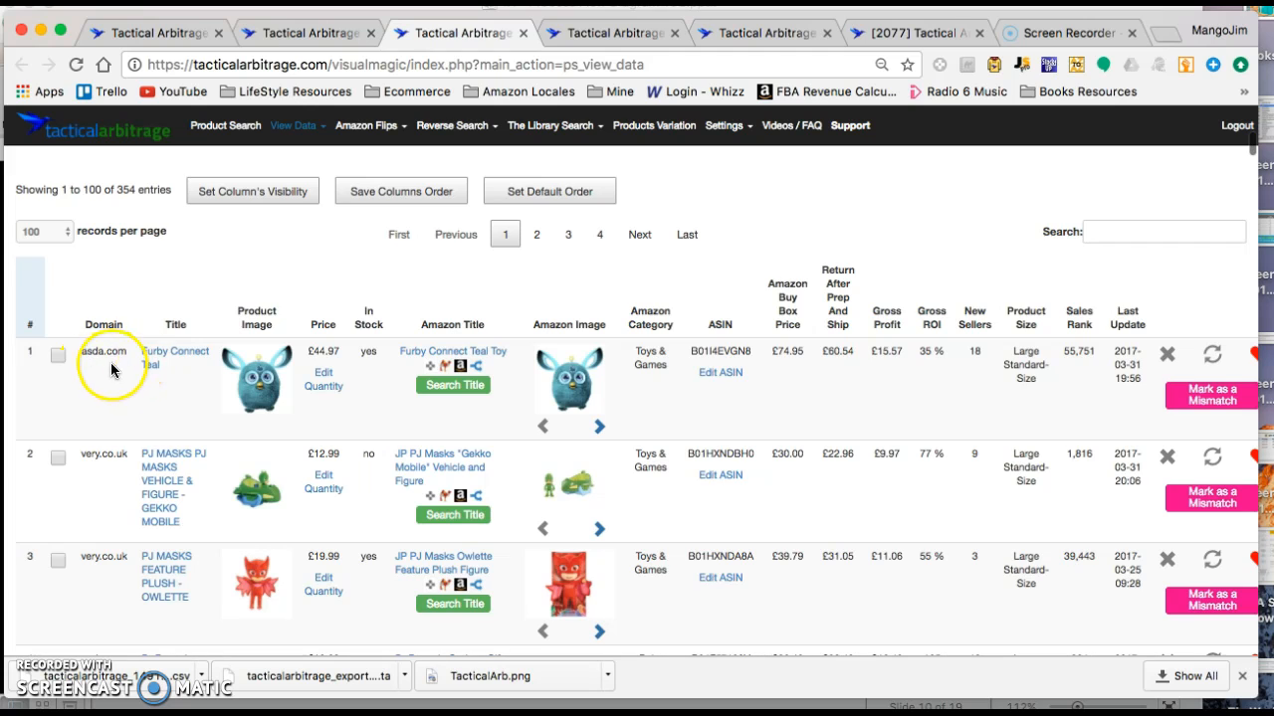
pyautogui.scroll(-1, 149, 418)
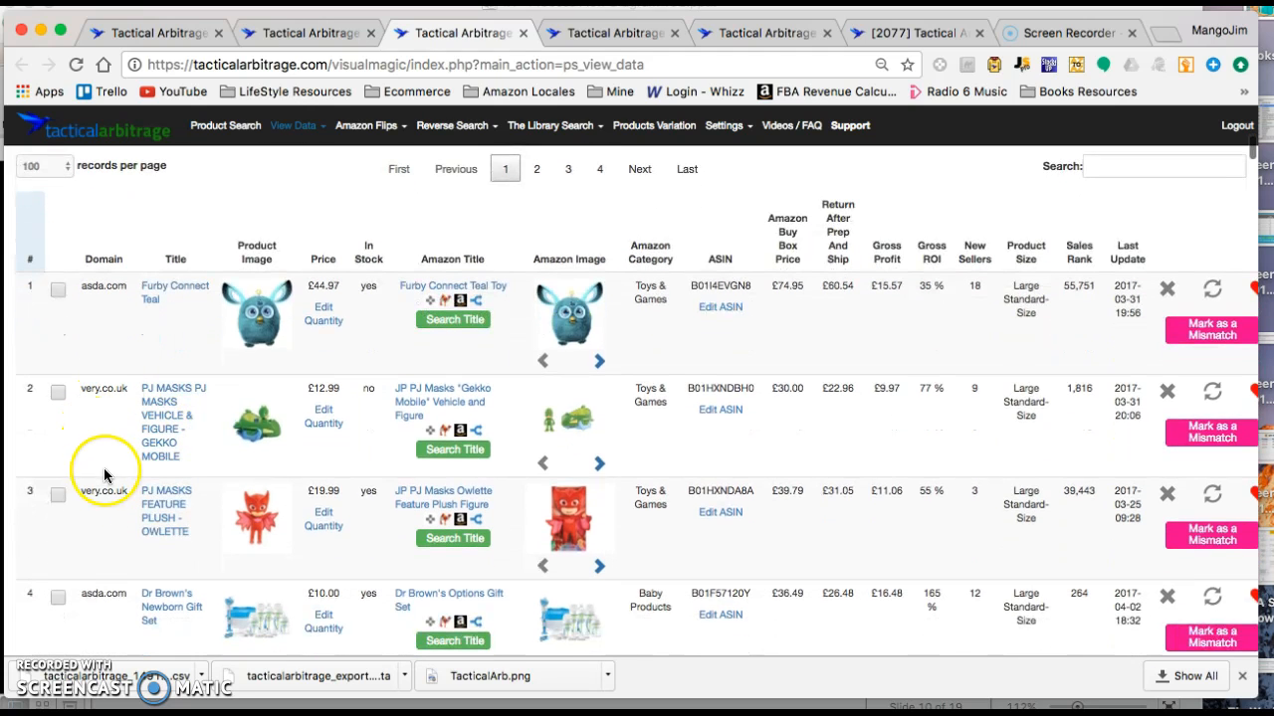
pyautogui.scroll(-4, 119, 401)
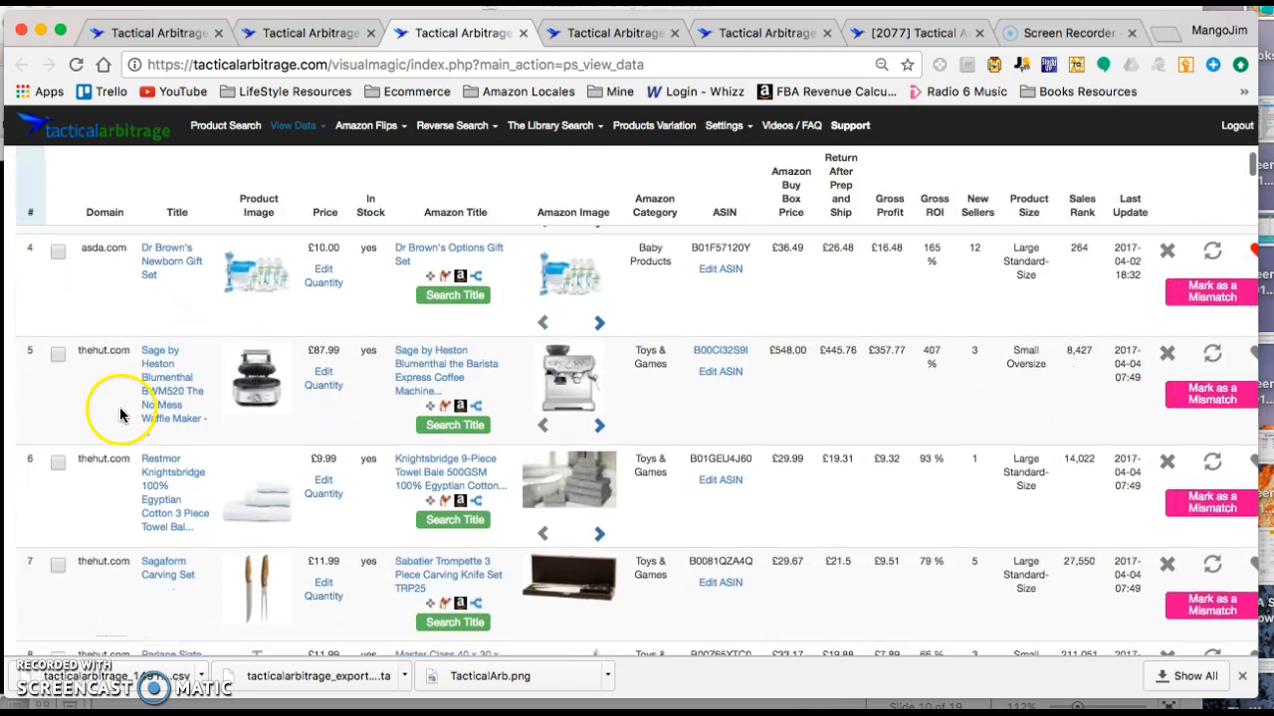
pyautogui.scroll(-6, 94, 528)
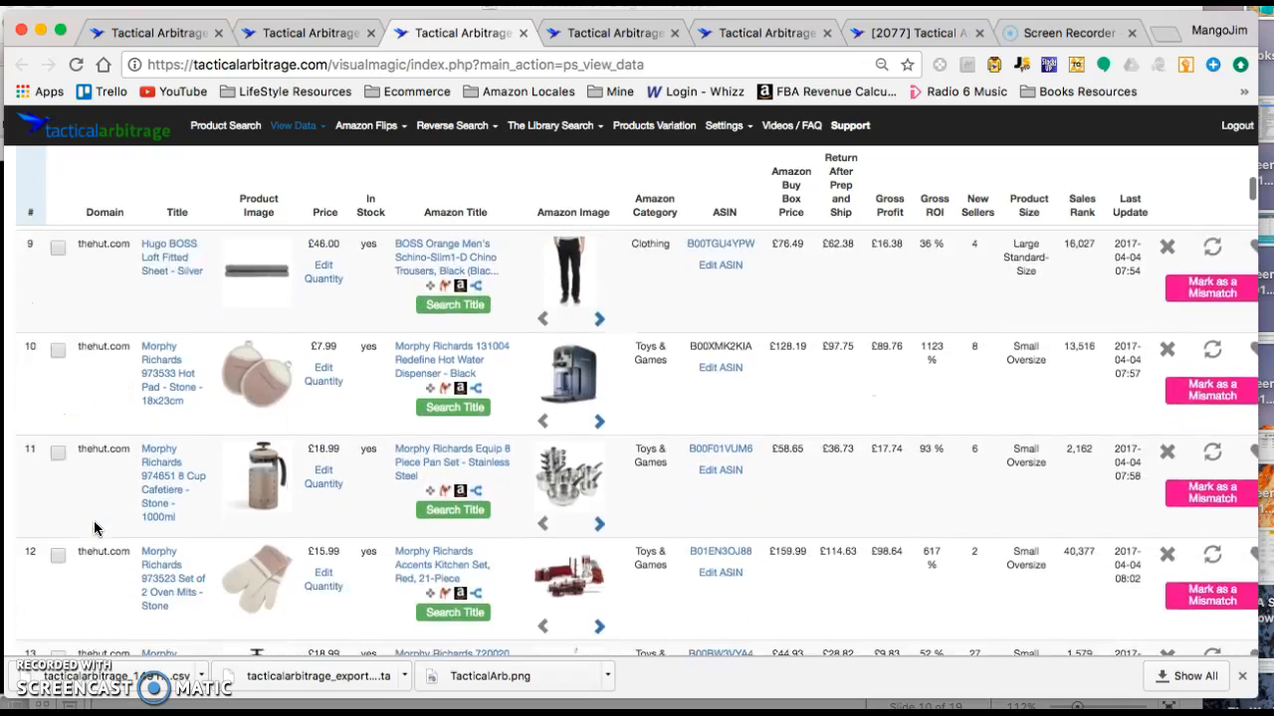
pyautogui.scroll(-5, 94, 529)
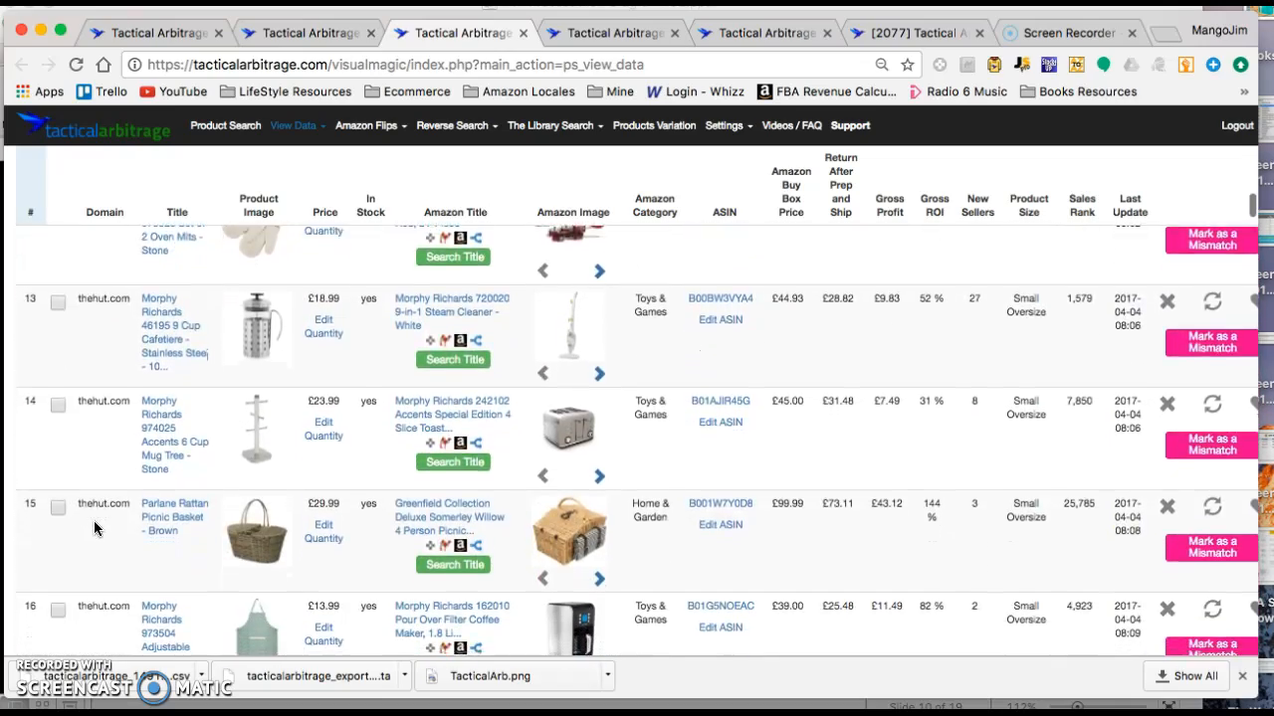
pyautogui.scroll(-1, 95, 529)
pyautogui.scroll(-2, 94, 528)
pyautogui.scroll(2, 95, 529)
pyautogui.scroll(20, 94, 528)
pyautogui.scroll(-4, 94, 528)
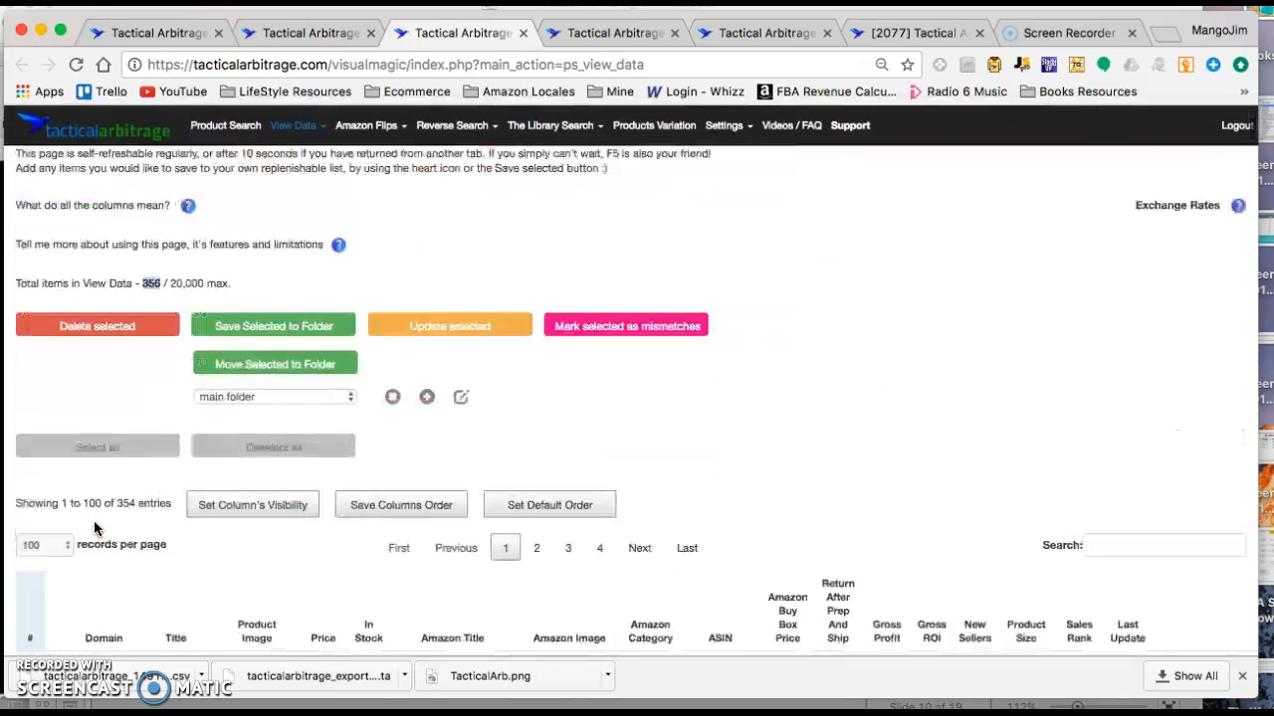
# Filter the View Data table with the search term "very.co"
pyautogui.scroll(-2, 129, 466)
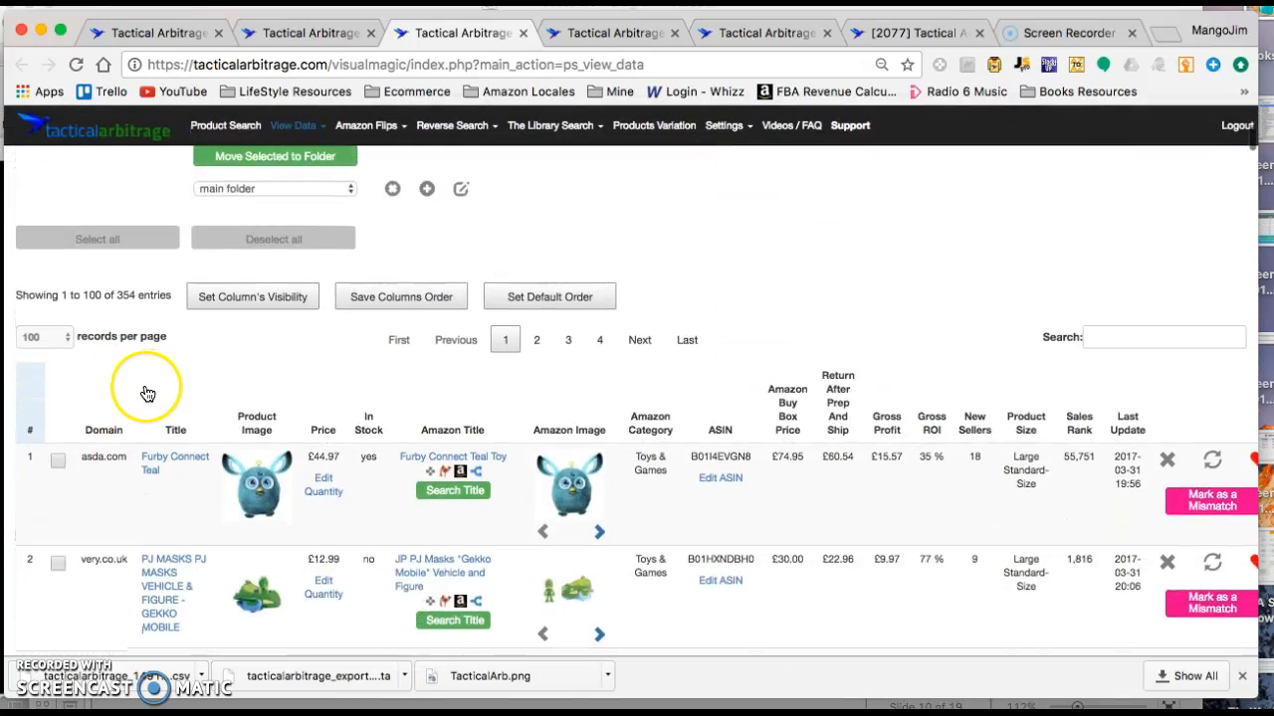
pyautogui.scroll(-2, 150, 392)
pyautogui.moveTo(244, 506)
pyautogui.hscroll(1, 243, 505)
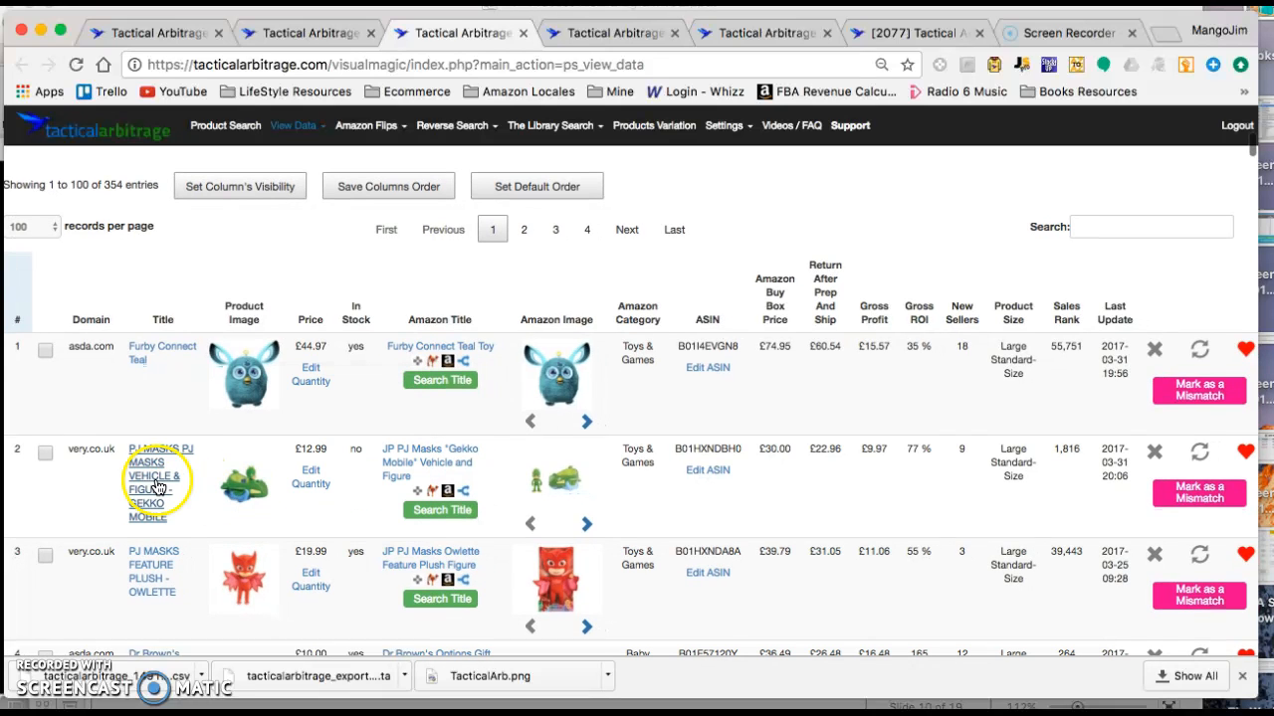
pyautogui.click(1104, 230)
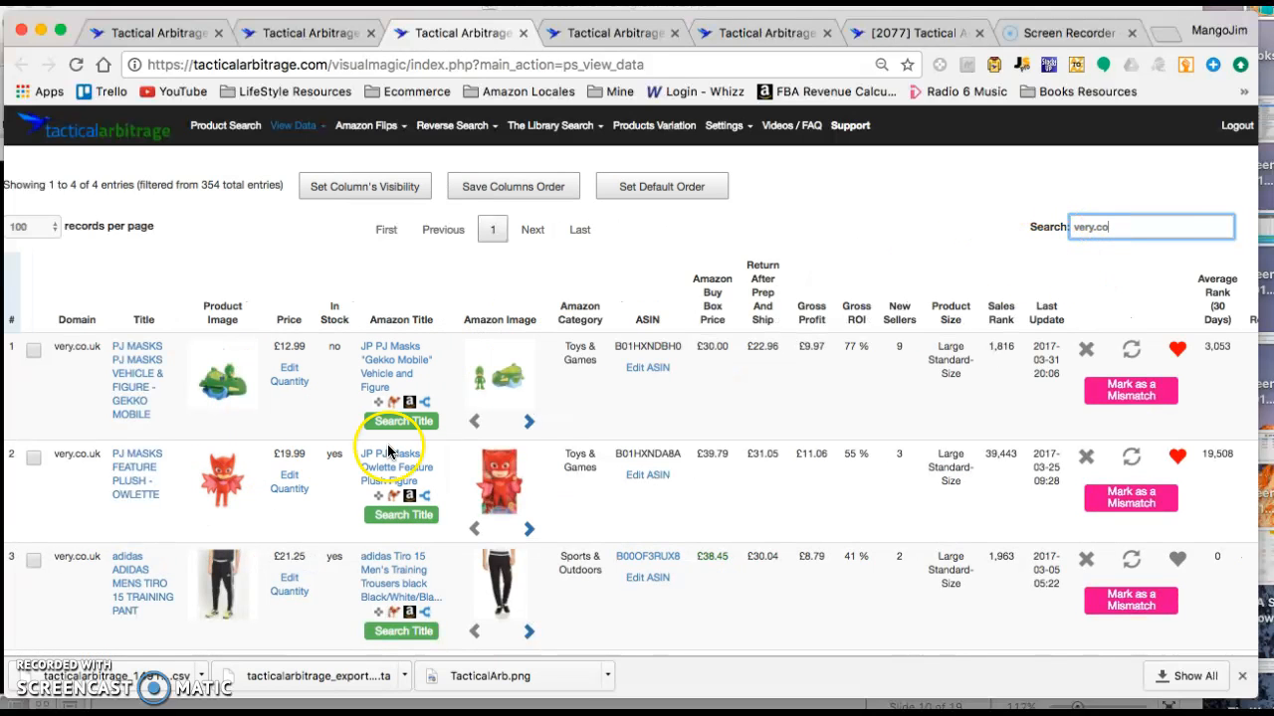
# Compare the product and Amazon images, stock status, profit, sales rank and average rank of the filtered very.co.uk items
pyautogui.hscroll(-1, 826, 405)
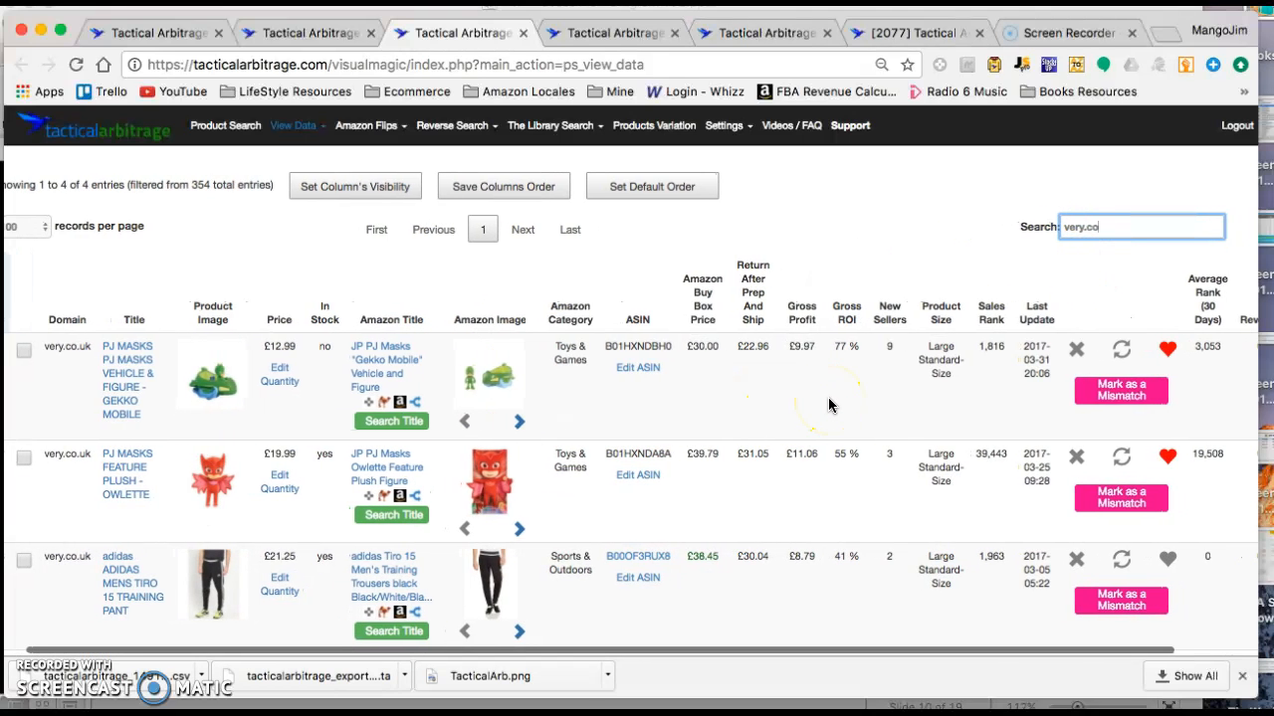
pyautogui.hscroll(-1, 830, 405)
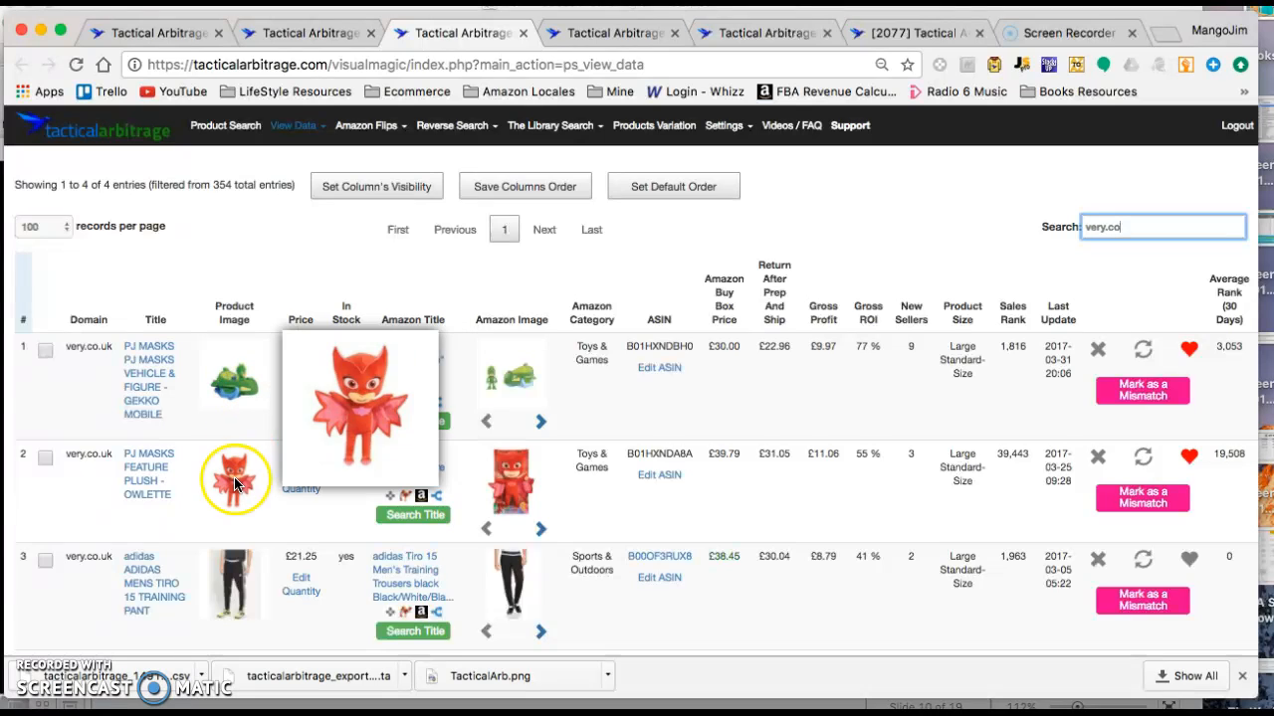
pyautogui.moveTo(543, 462)
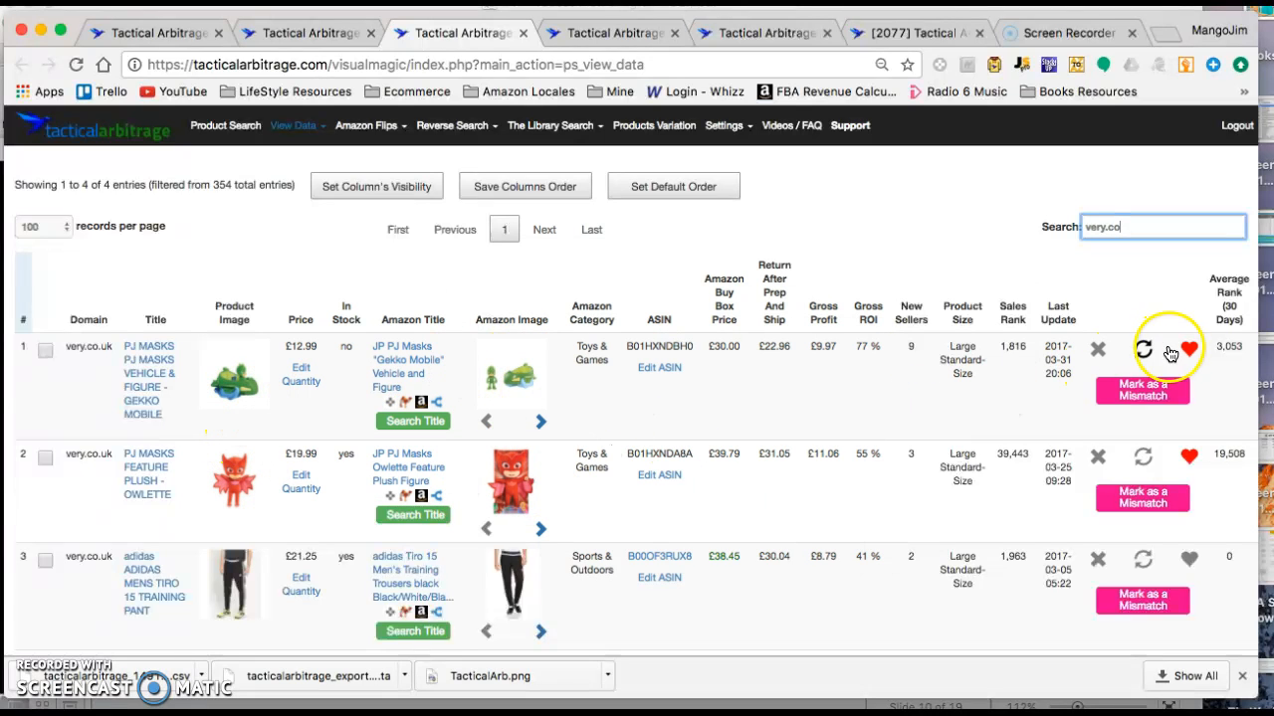
pyautogui.hscroll(2, 979, 386)
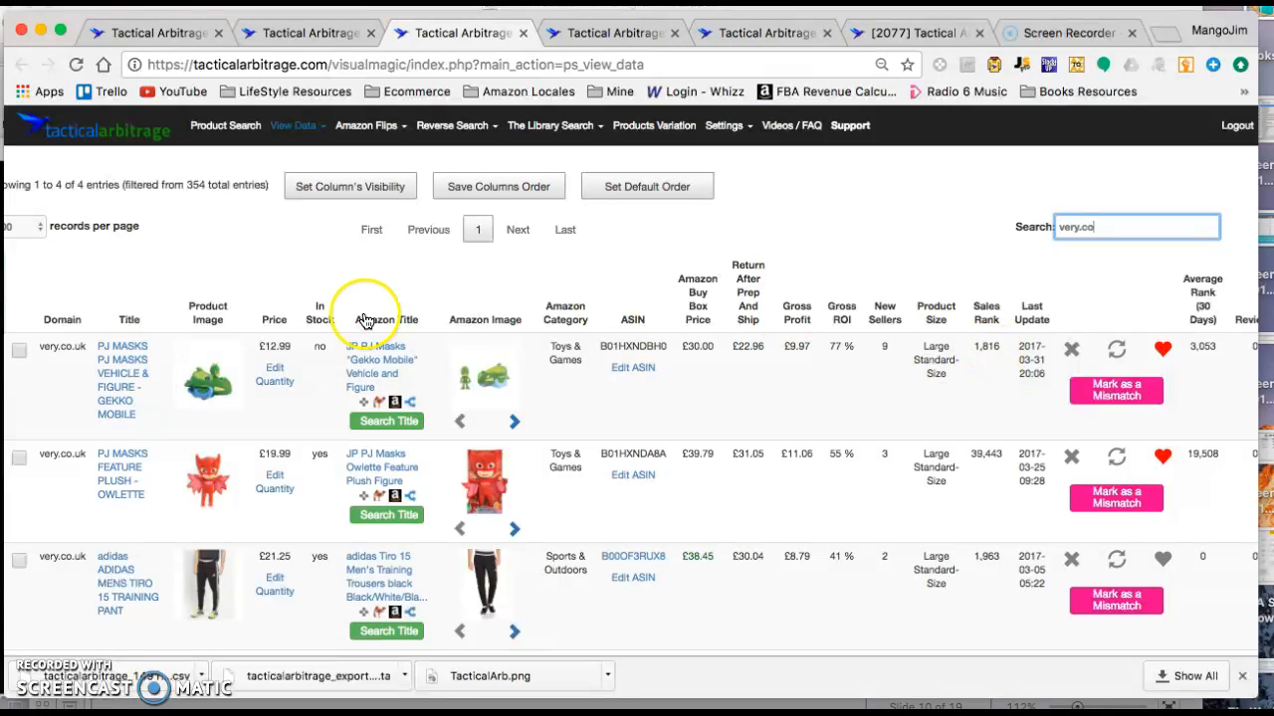
pyautogui.click(325, 347)
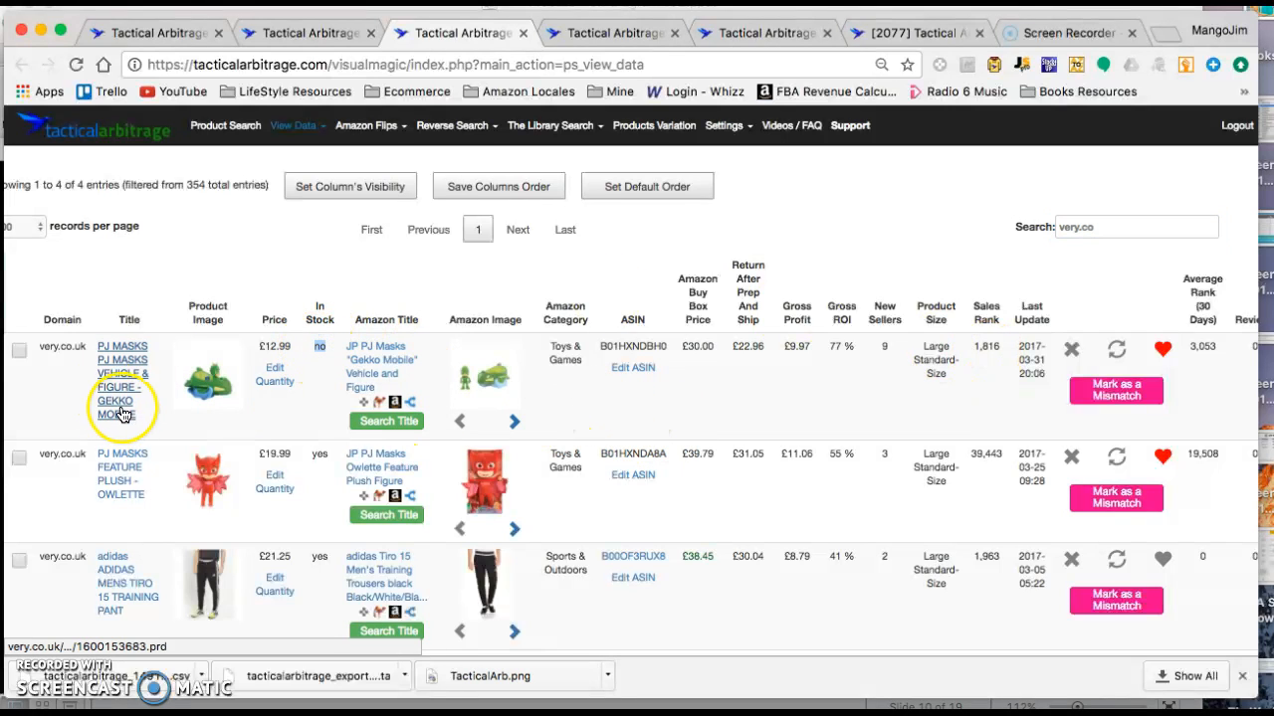
pyautogui.moveTo(214, 391)
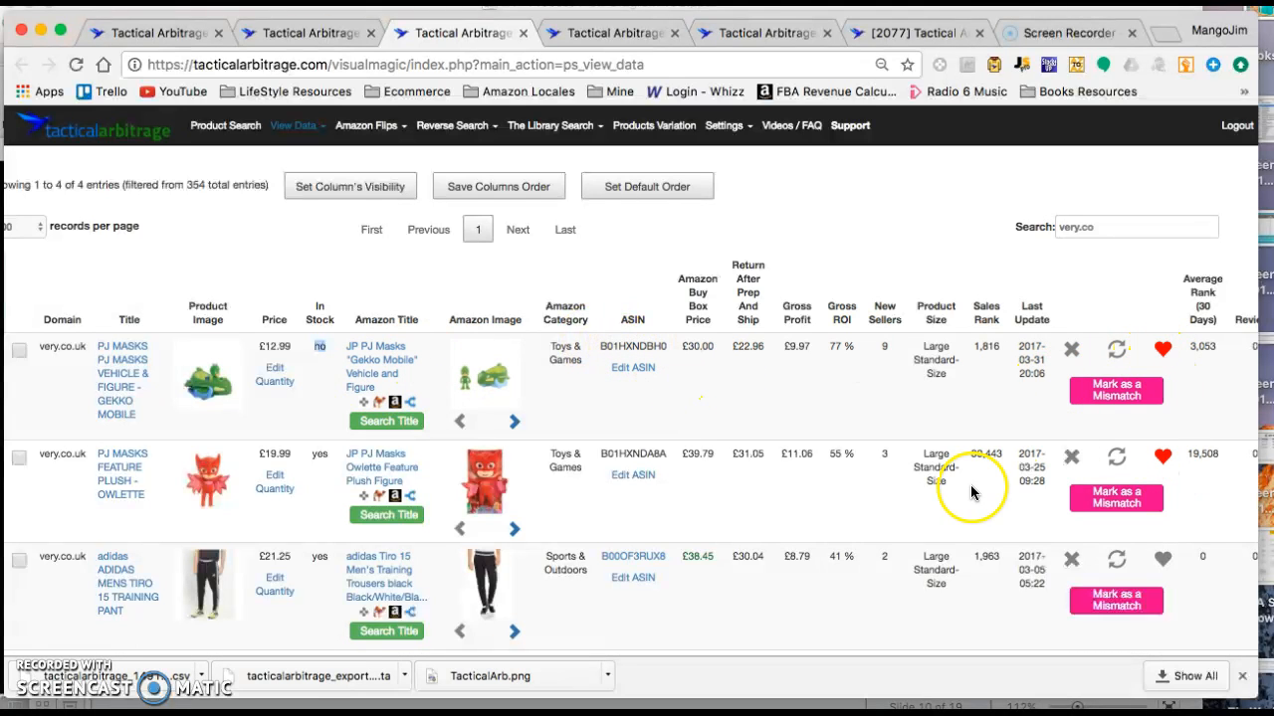
pyautogui.scroll(-1, 972, 497)
pyautogui.moveTo(184, 541)
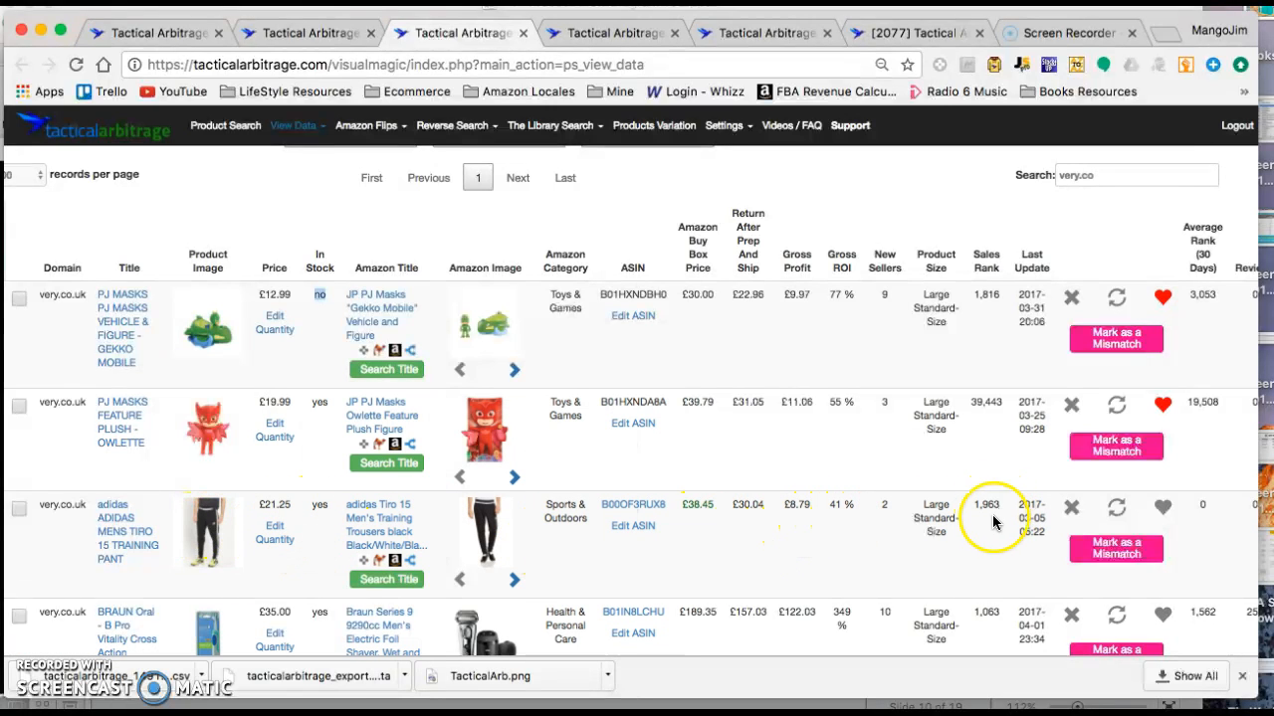
pyautogui.scroll(-2, 980, 527)
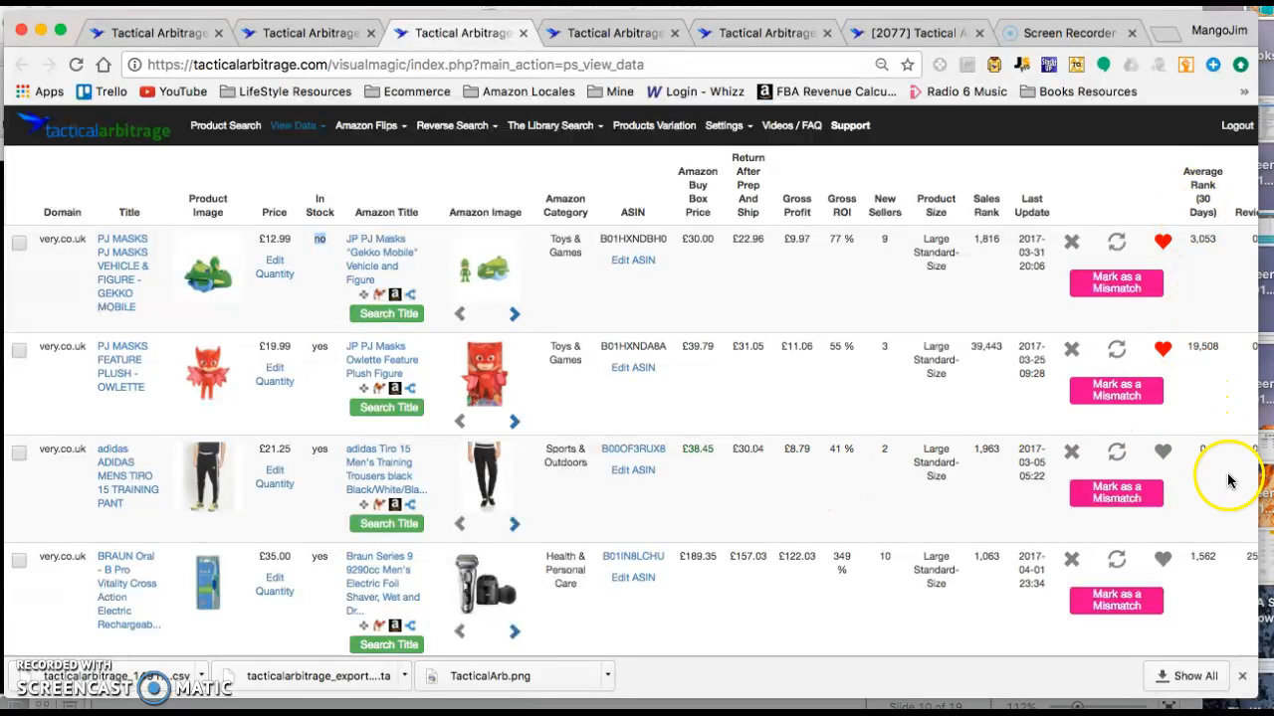
# Examine the Keepa price history of the adidas Tiro 15 training trousers over the full available date range
pyautogui.click(366, 510)
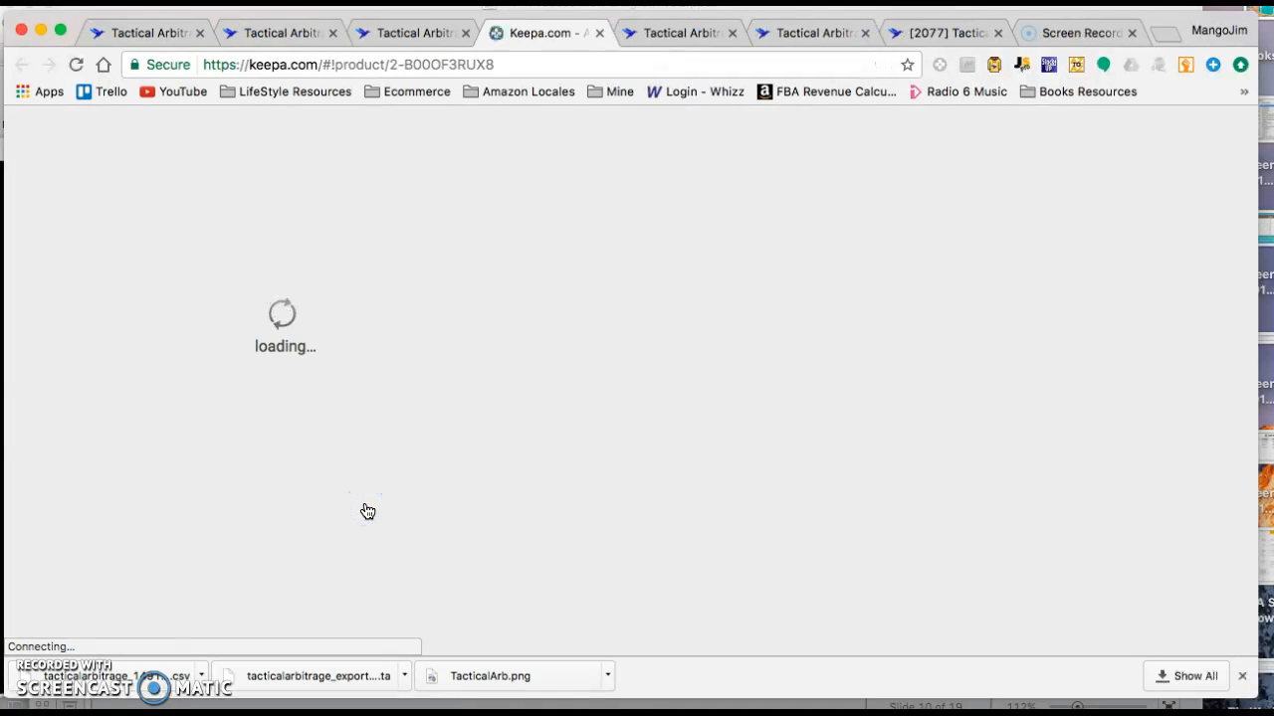
pyautogui.scroll(-5, 743, 490)
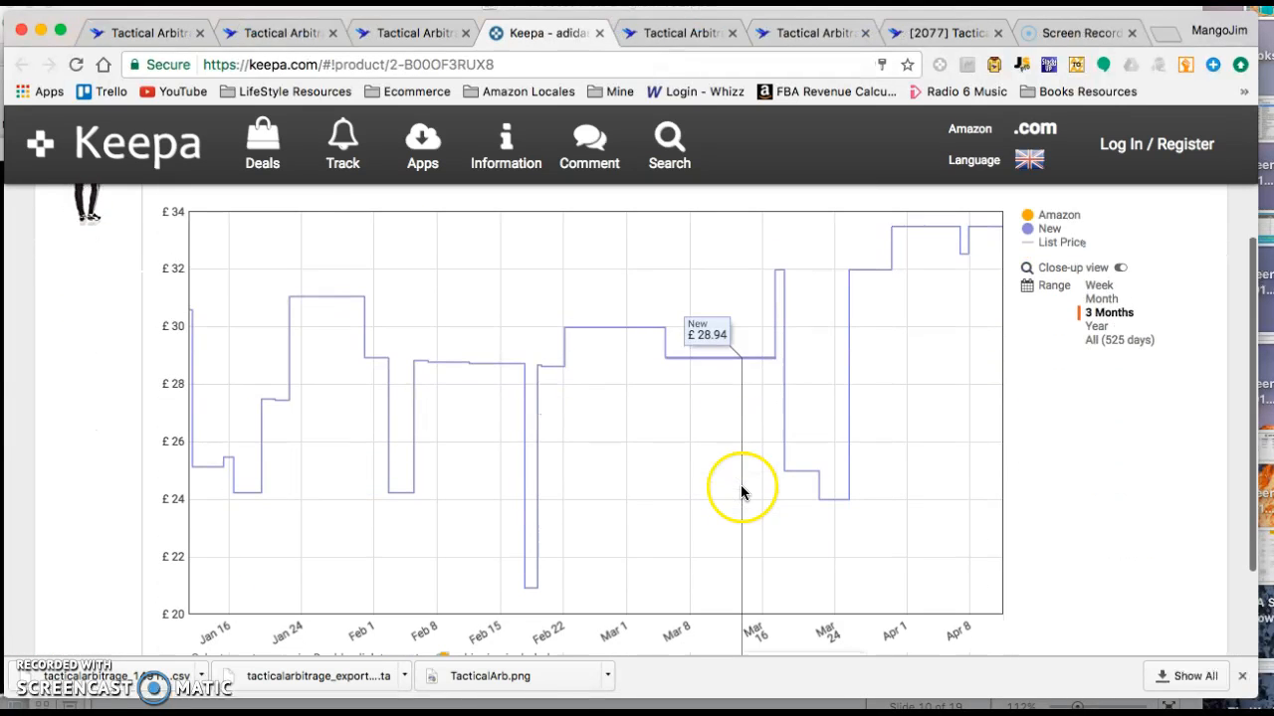
pyautogui.click(1099, 341)
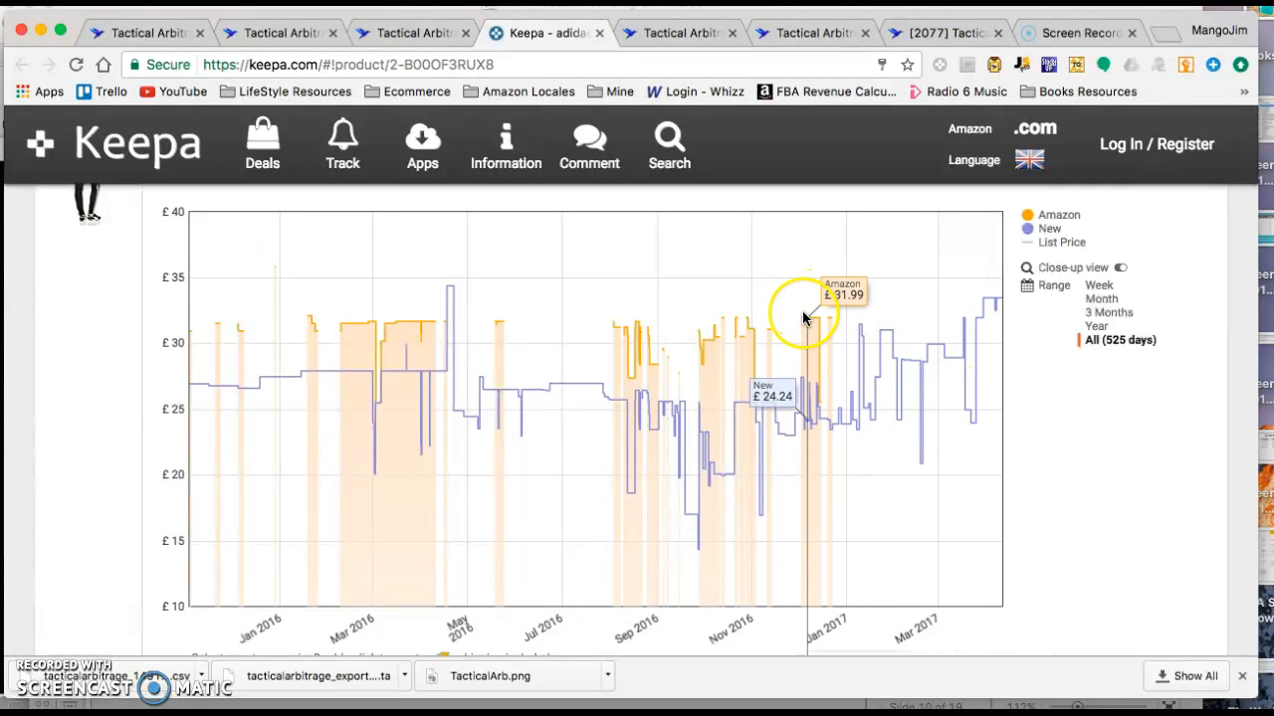
pyautogui.scroll(-1, 804, 319)
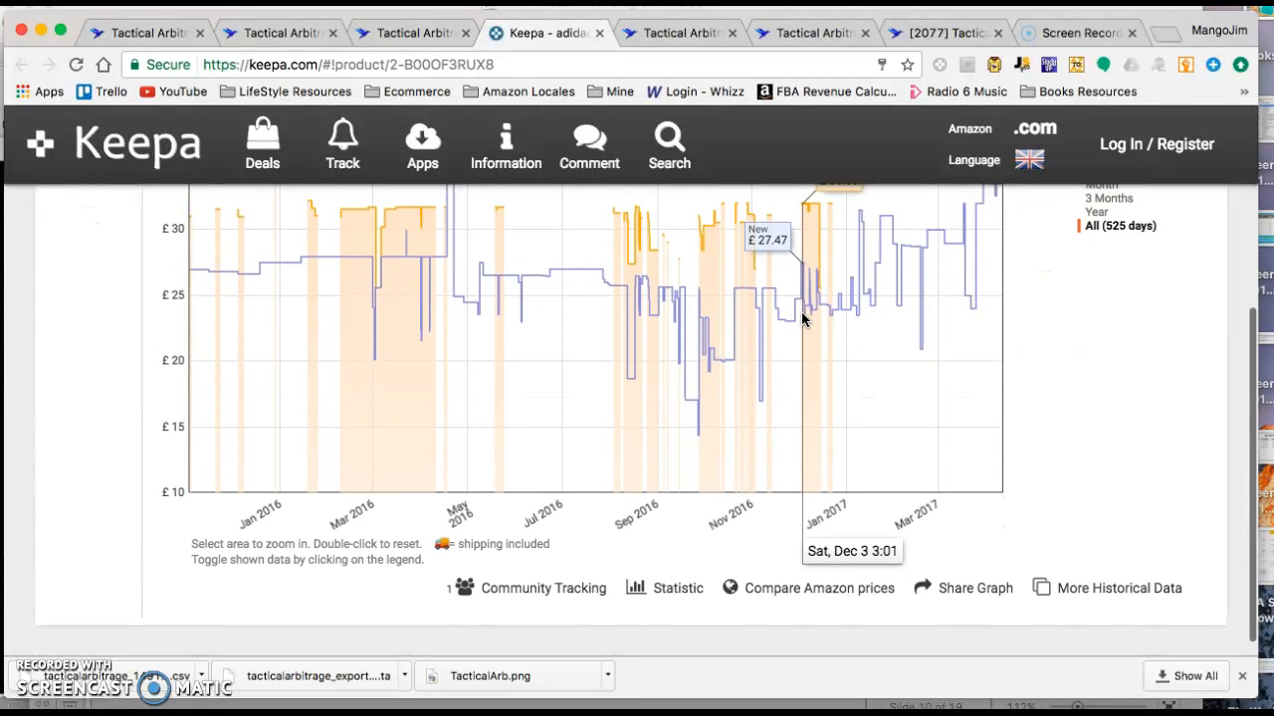
pyautogui.scroll(5, 786, 309)
# Back in the View Data results, save the adidas training pants with the heart and mark the Braun Oral-B item as a mismatch
pyautogui.click(423, 31)
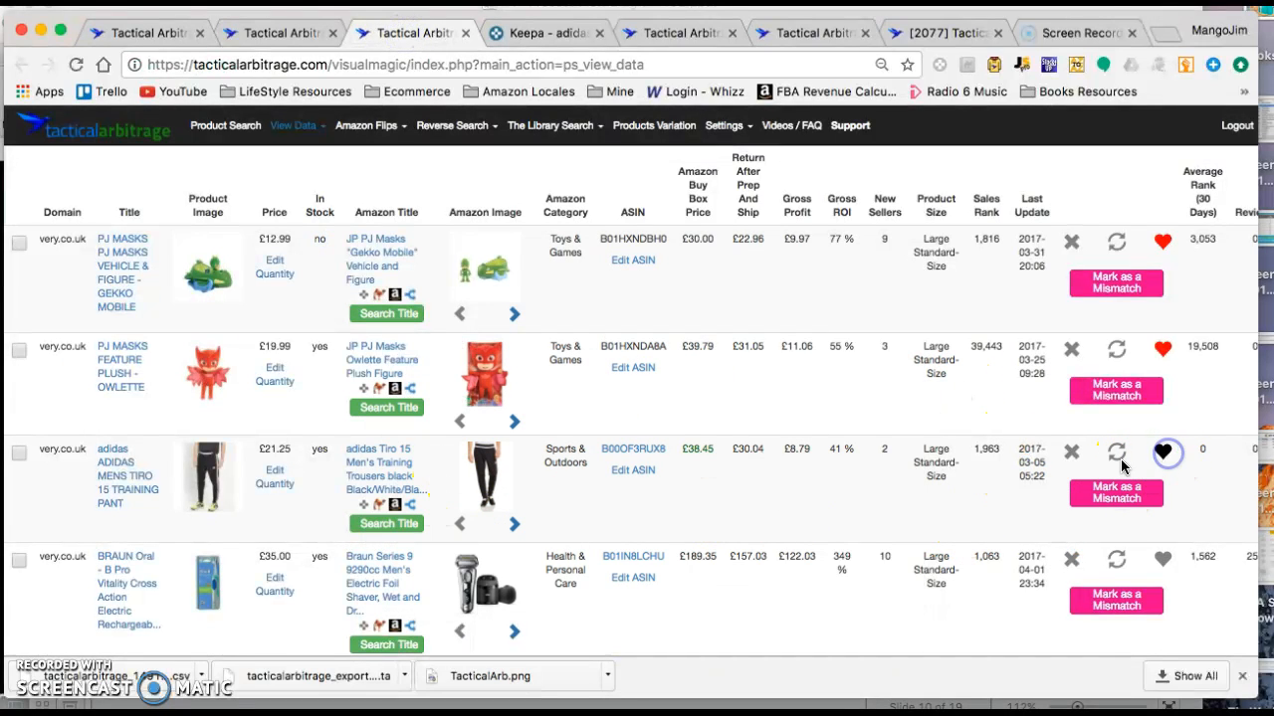
pyautogui.scroll(-4, 1099, 476)
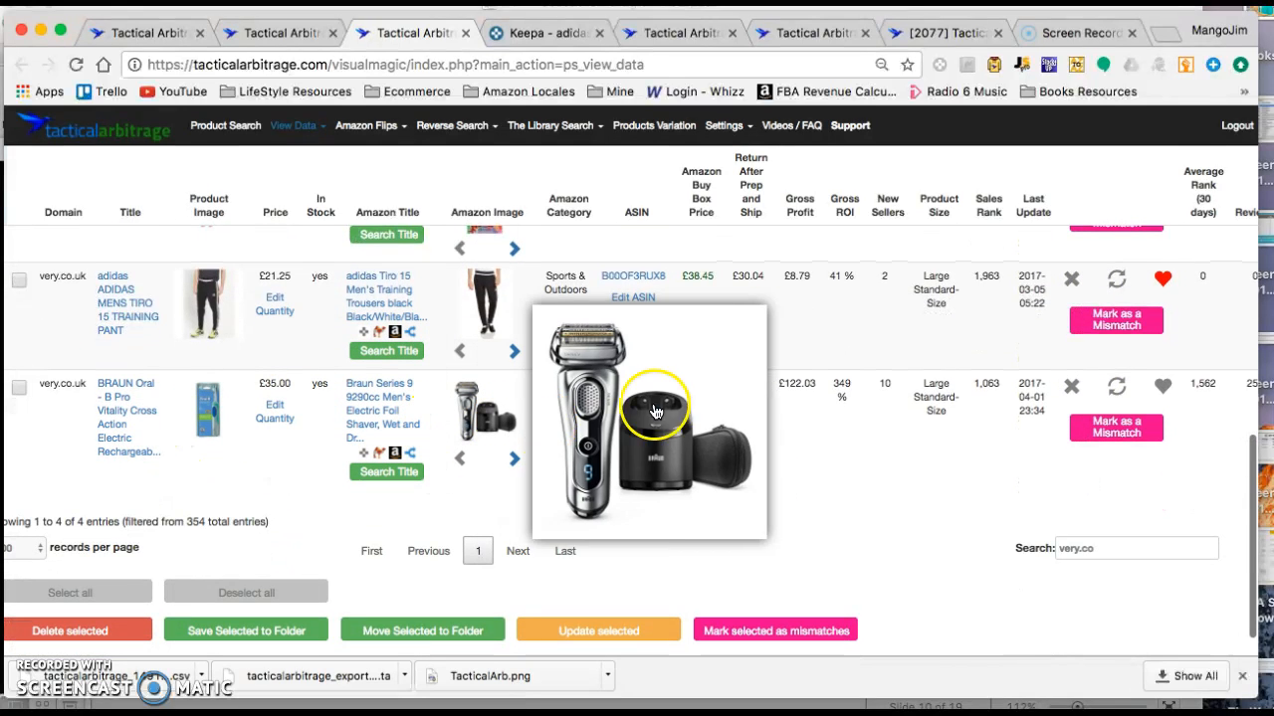
pyautogui.click(1117, 428)
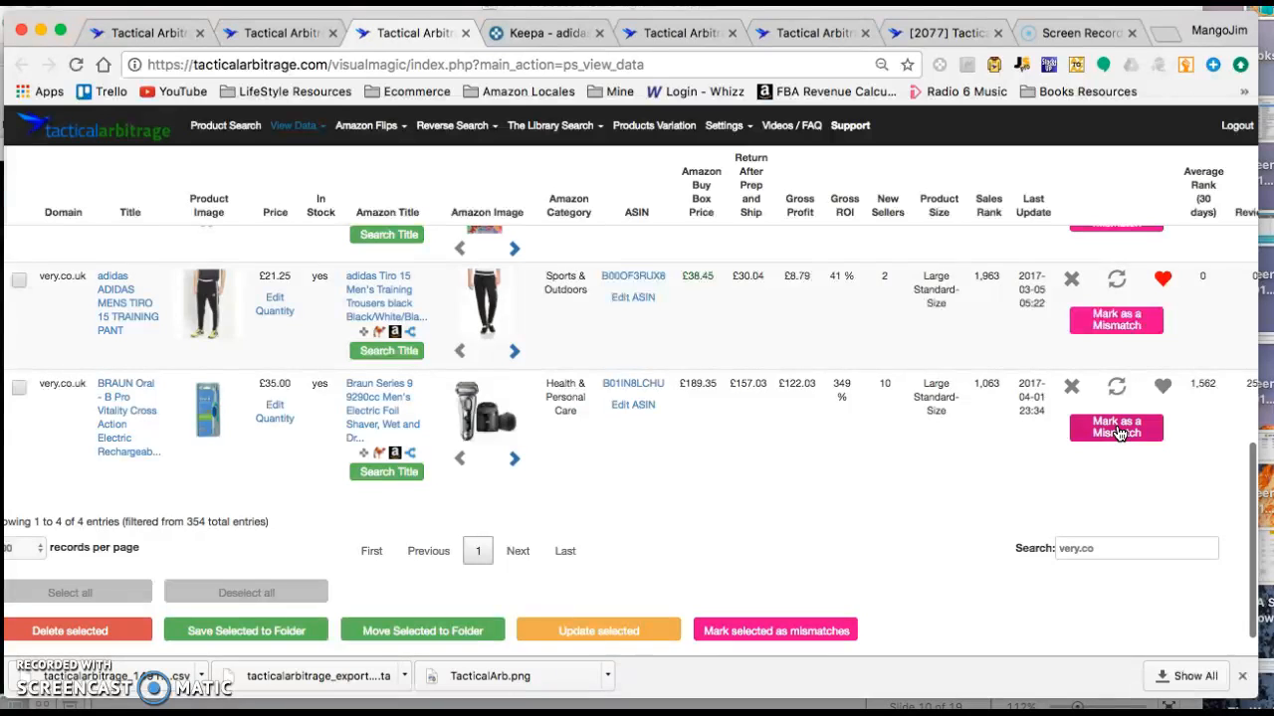
pyautogui.scroll(5, 656, 416)
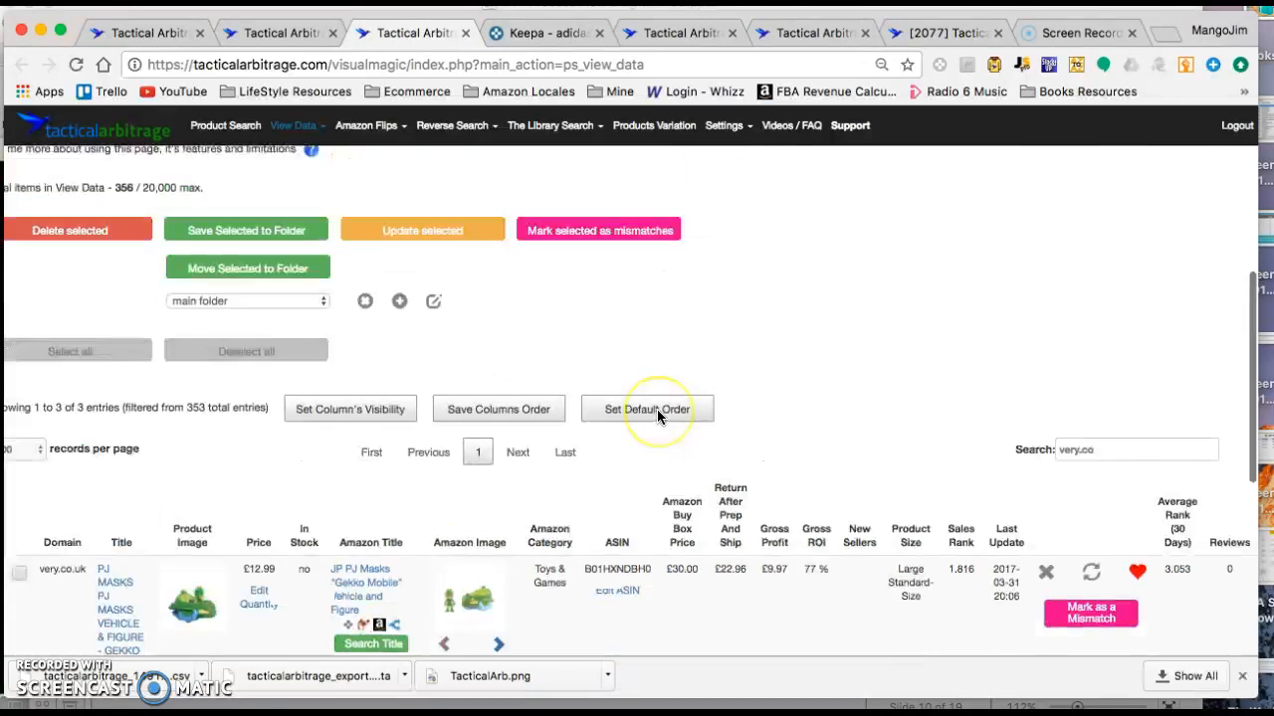
pyautogui.scroll(-3, 657, 416)
pyautogui.scroll(1, 657, 416)
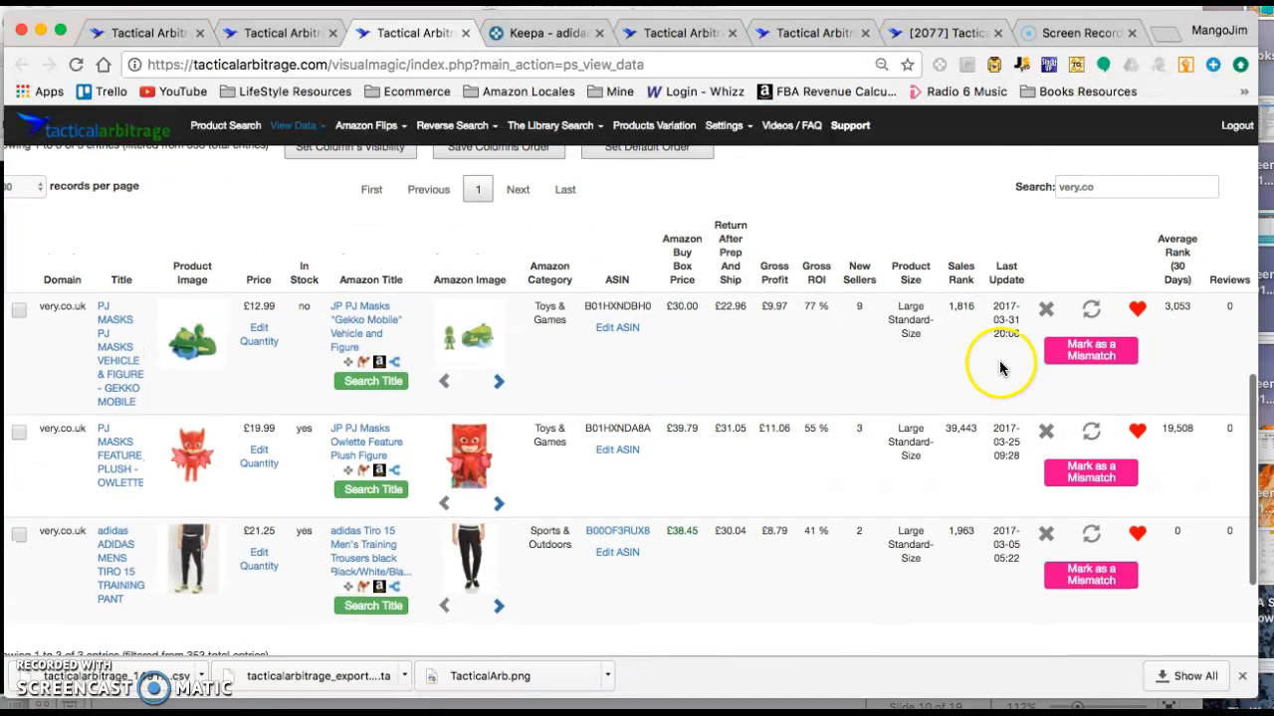
# Open the Saved List page for product search items
pyautogui.scroll(4, 878, 351)
pyautogui.scroll(2, 877, 352)
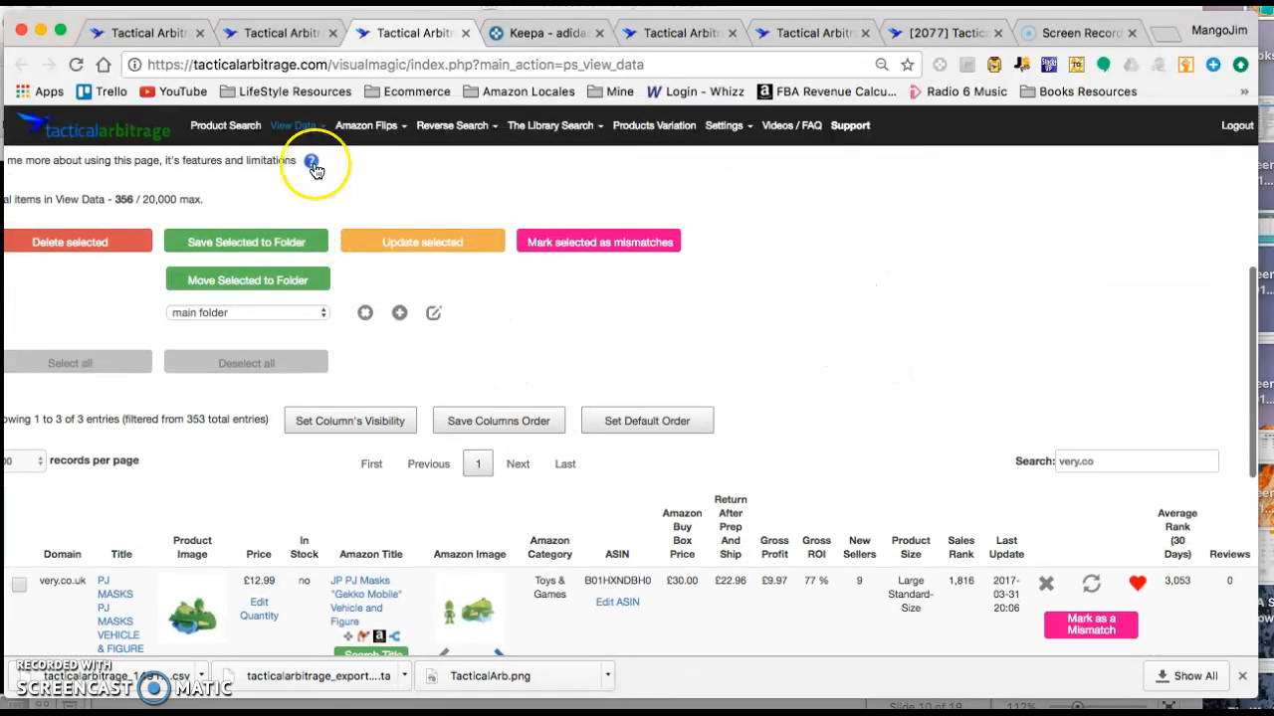
pyautogui.click(308, 127)
pyautogui.click(302, 201)
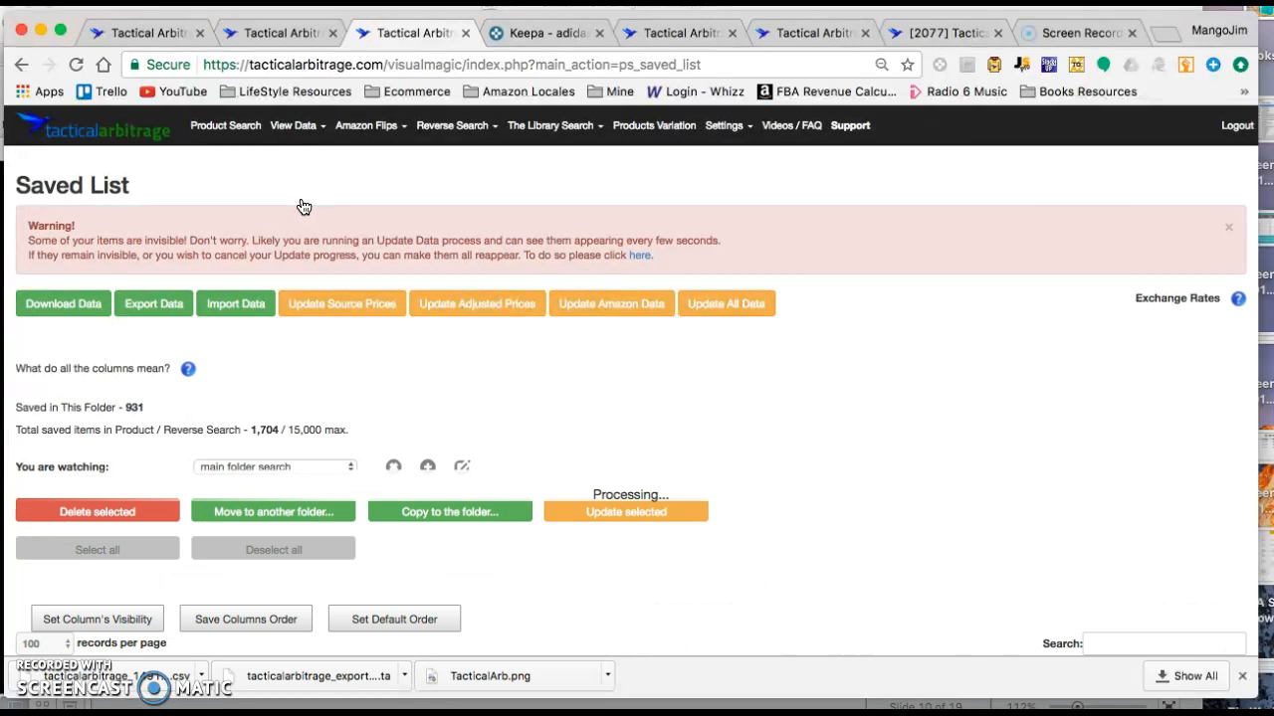
# Check the number of items saved in the main search folder and look over the saved products table
pyautogui.click(129, 410)
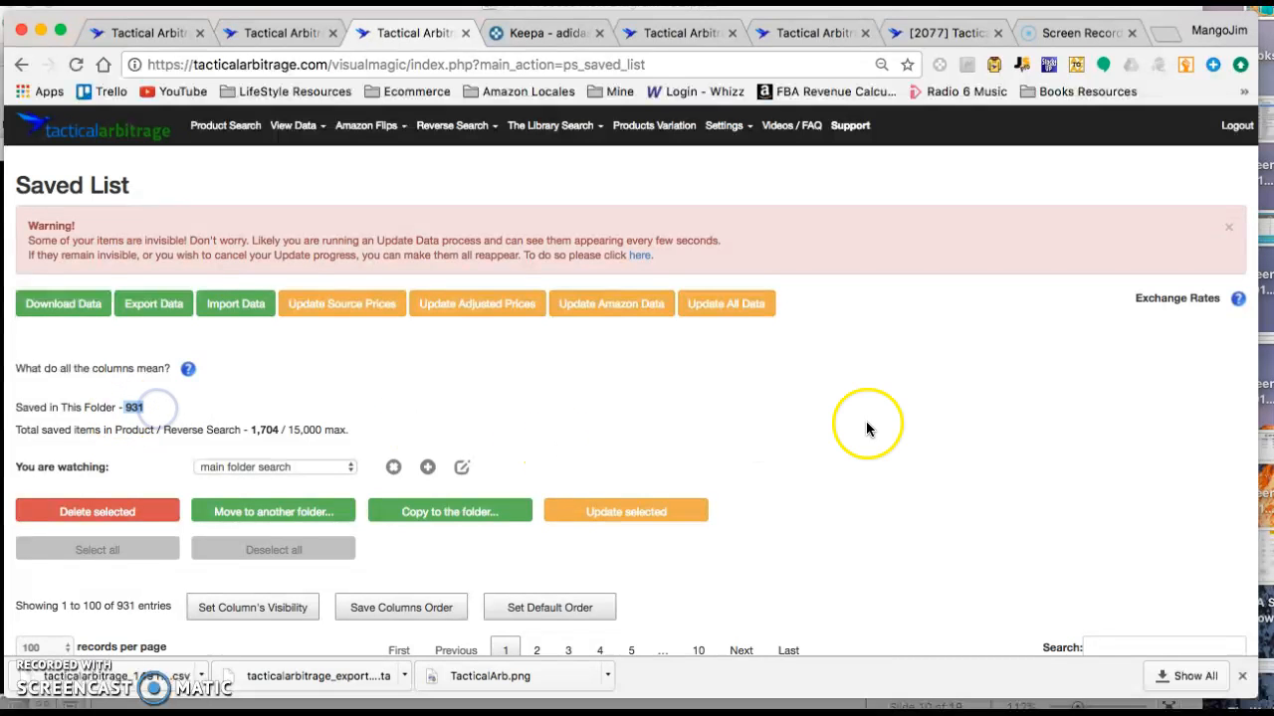
pyautogui.hscroll(1, 864, 440)
pyautogui.scroll(-3, 861, 443)
pyautogui.scroll(3, 861, 444)
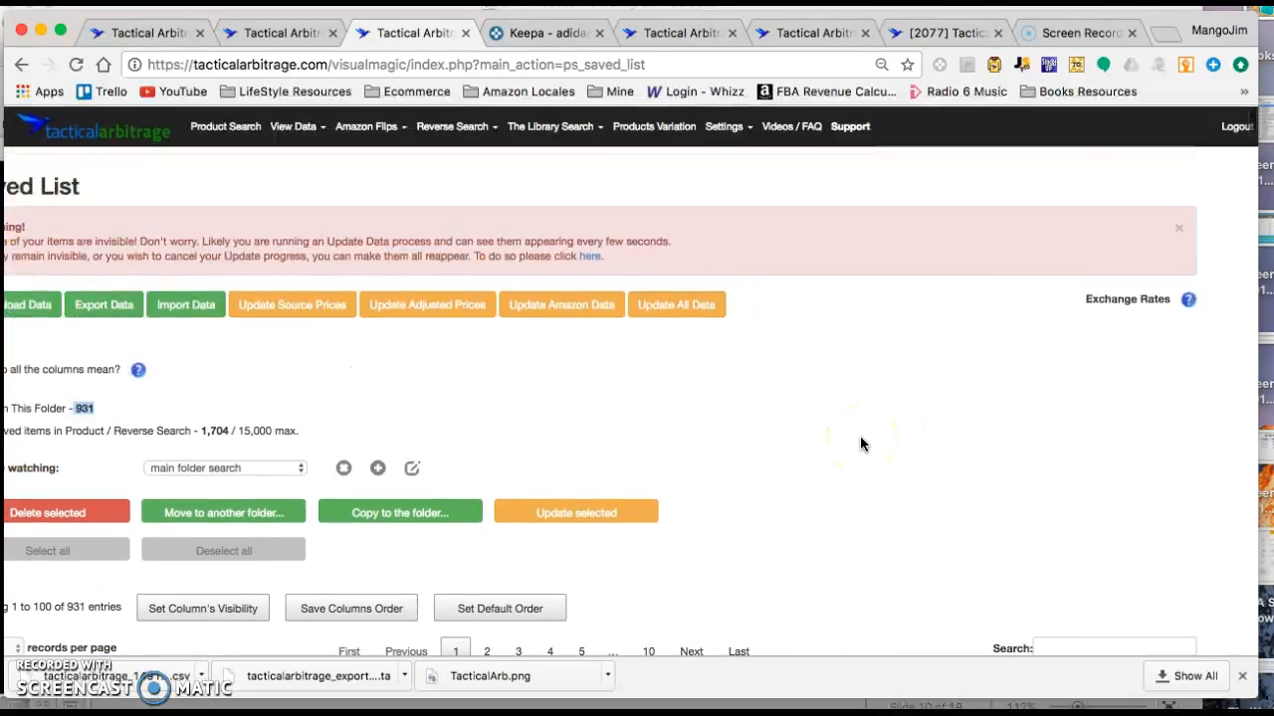
pyautogui.hscroll(-1, 862, 444)
pyautogui.scroll(-4, 862, 444)
pyautogui.scroll(-1, 862, 444)
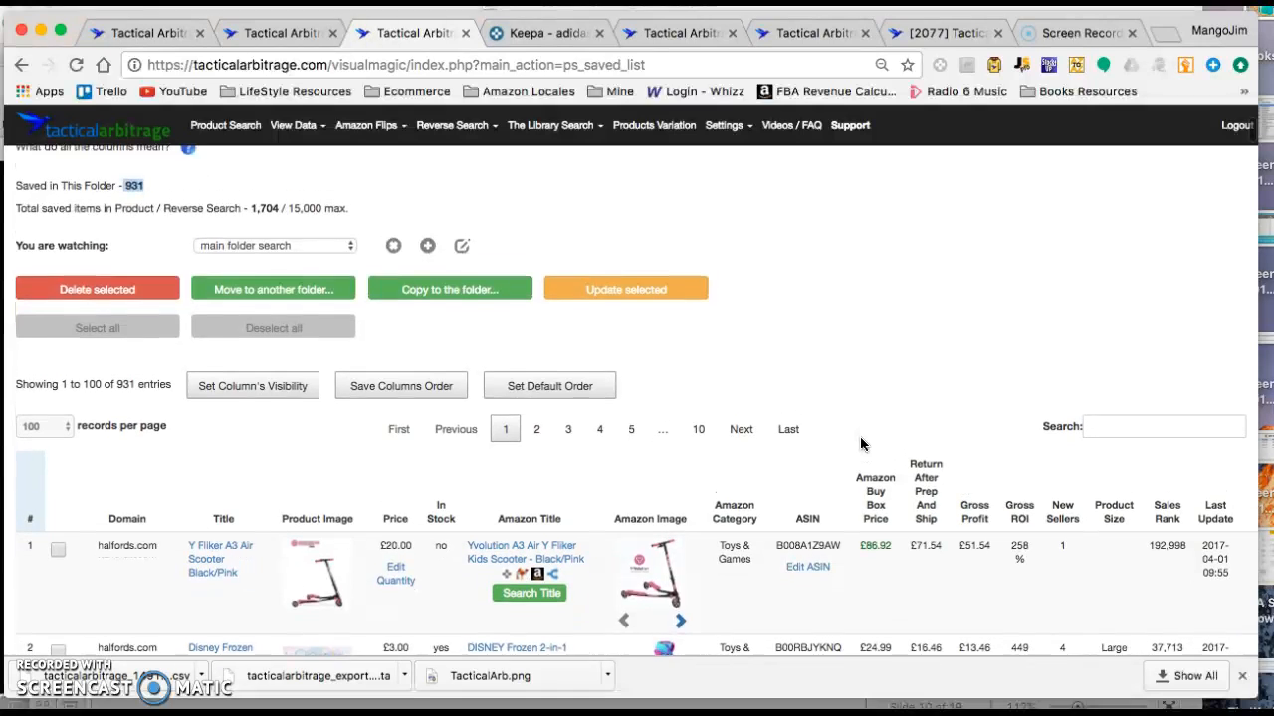
pyautogui.scroll(2, 861, 443)
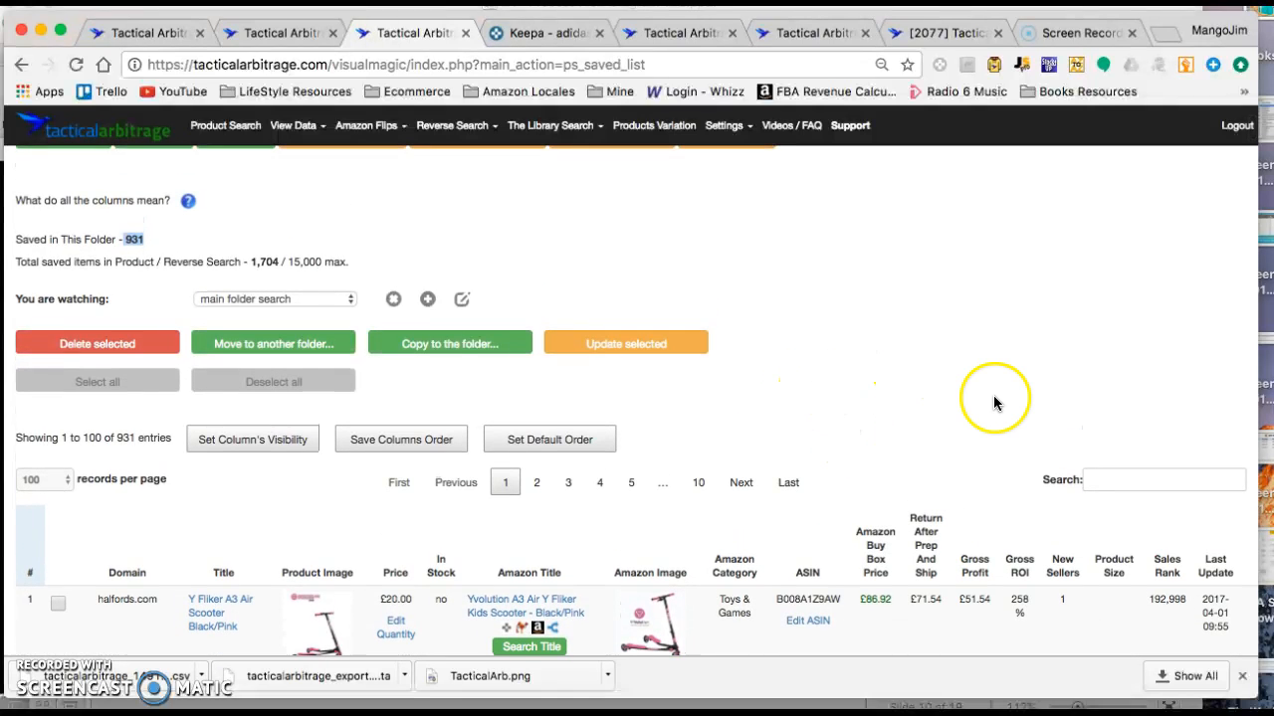
# Filter the saved products table with the search term "very.co.uk"
pyautogui.scroll(-2, 990, 400)
pyautogui.click(1128, 371)
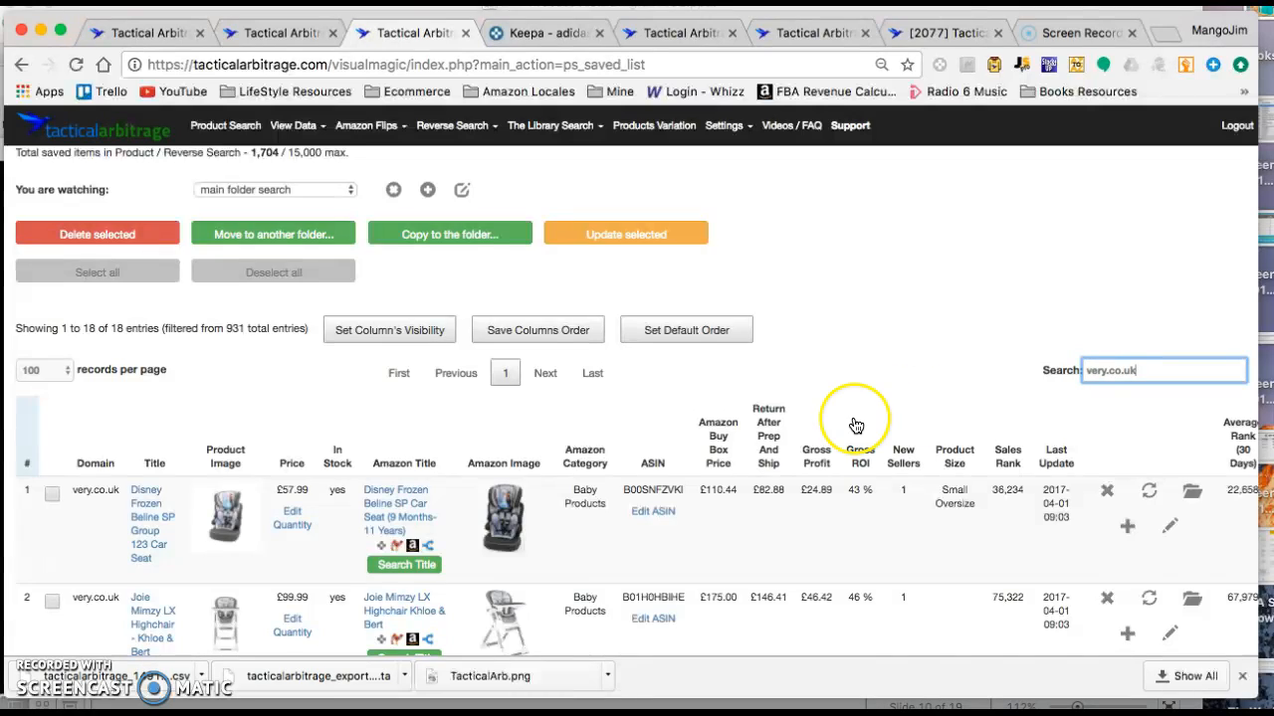
pyautogui.scroll(-3, 856, 426)
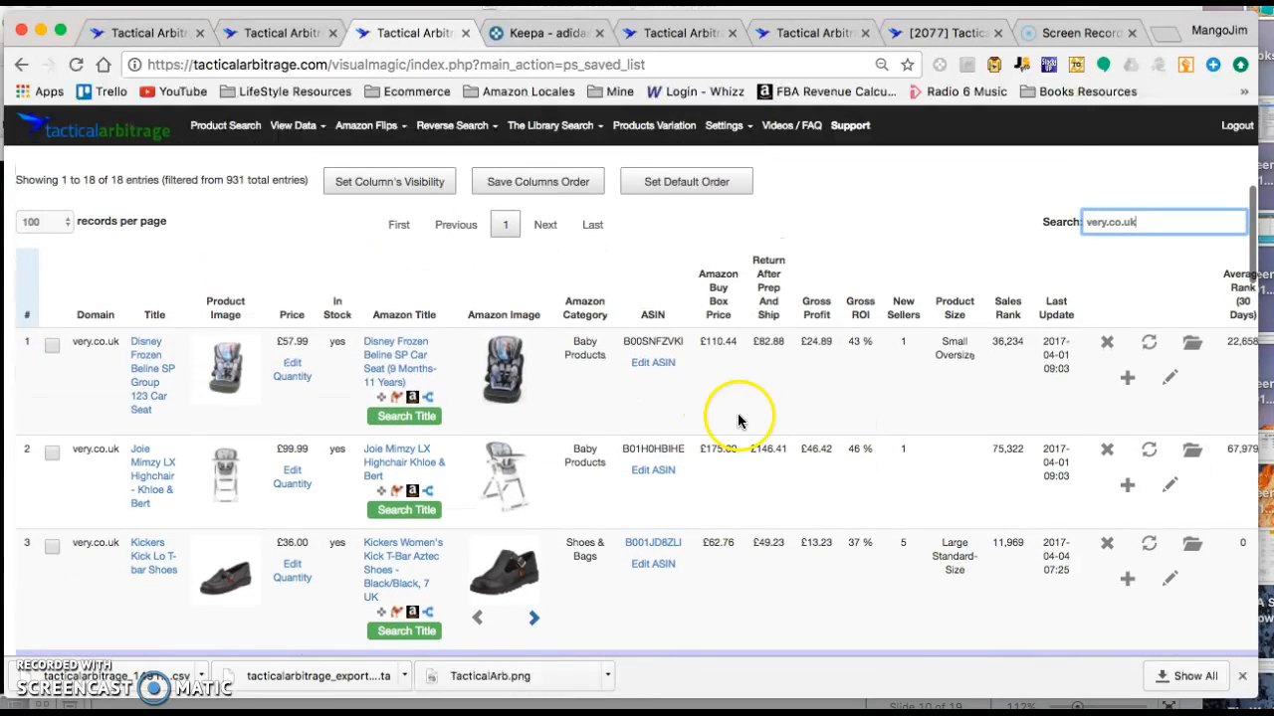
# Look over the filtered very.co.uk products from the first row to the last, comparing the store and Amazon images
pyautogui.scroll(-5, 938, 446)
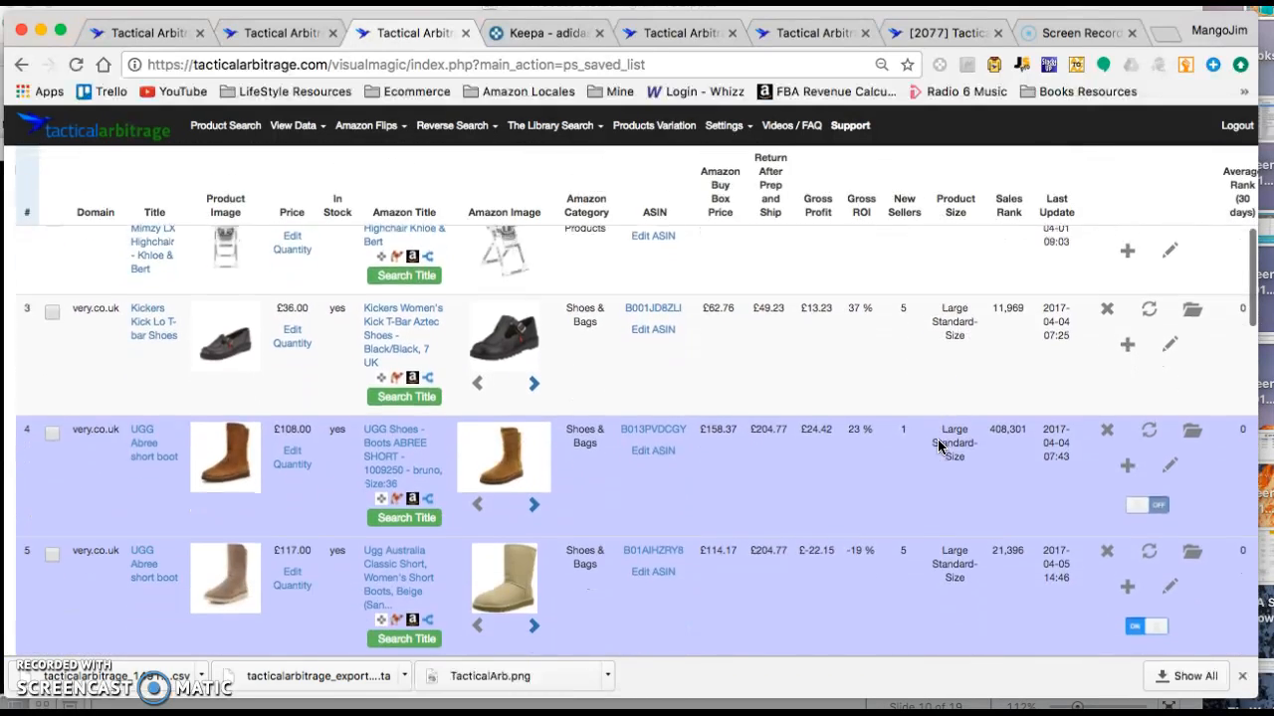
pyautogui.scroll(-4, 939, 446)
pyautogui.scroll(-6, 659, 488)
pyautogui.scroll(-10, 537, 458)
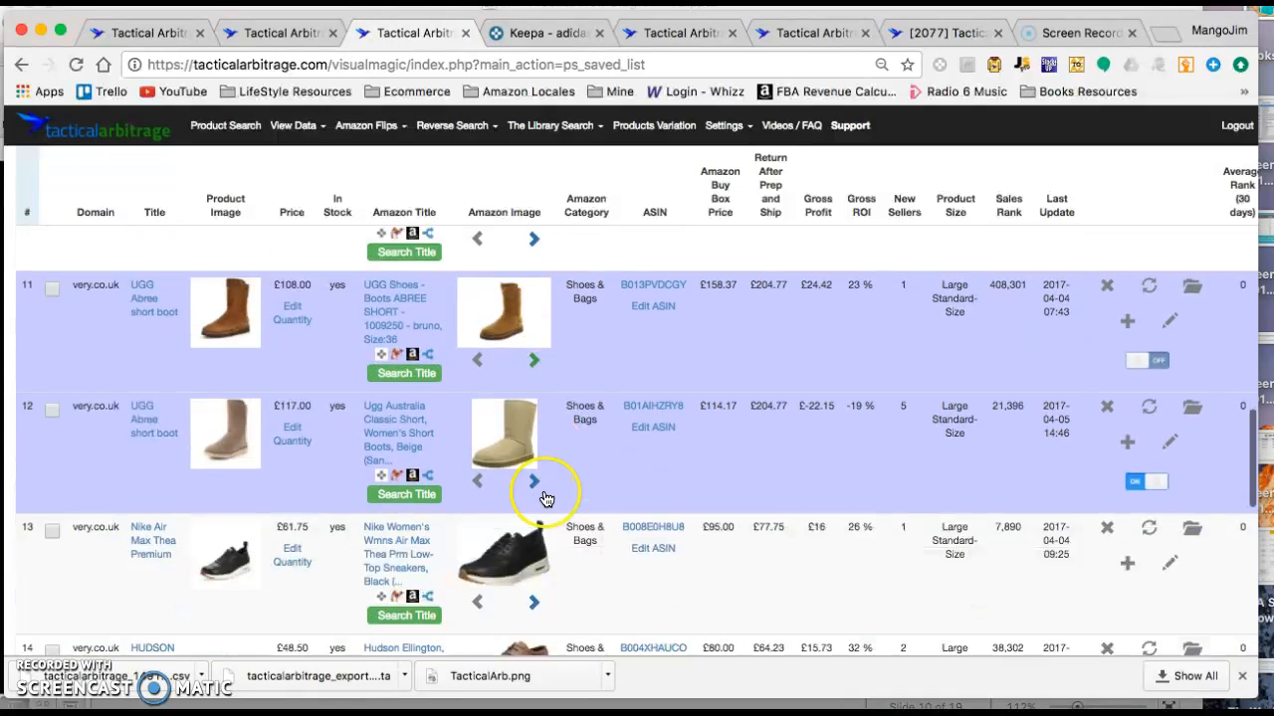
pyautogui.scroll(-15, 545, 499)
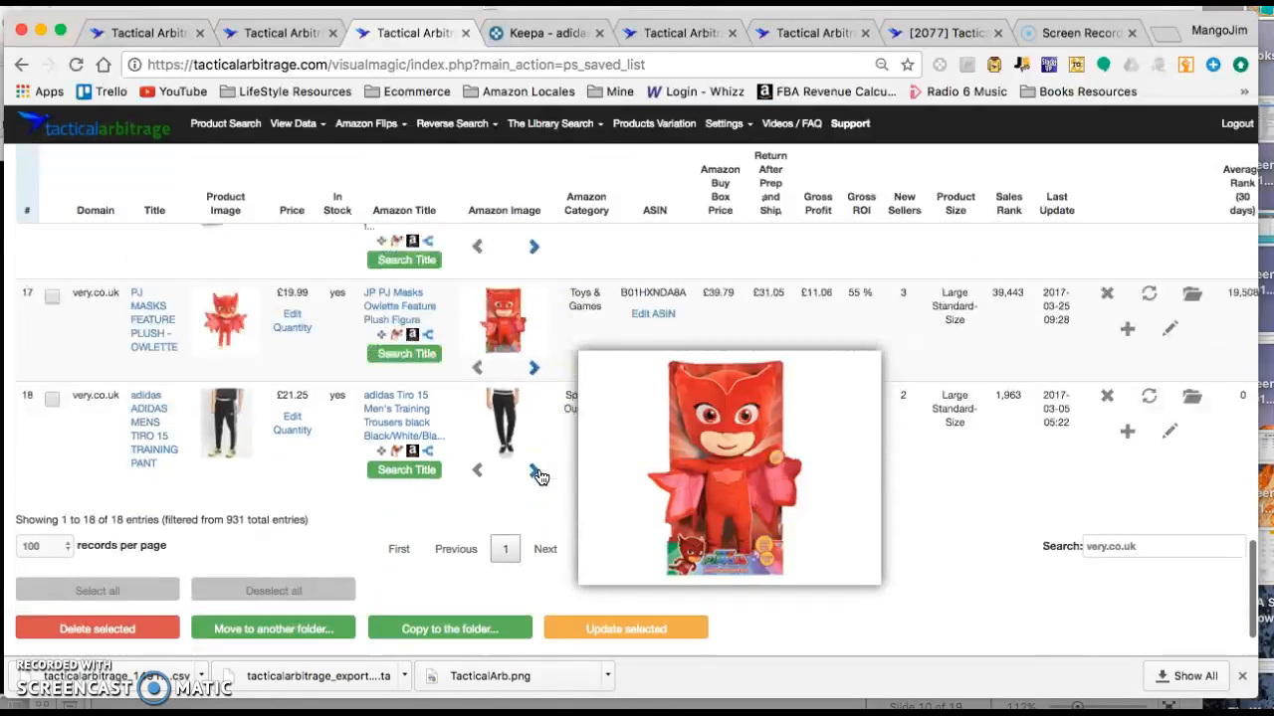
pyautogui.scroll(8, 631, 460)
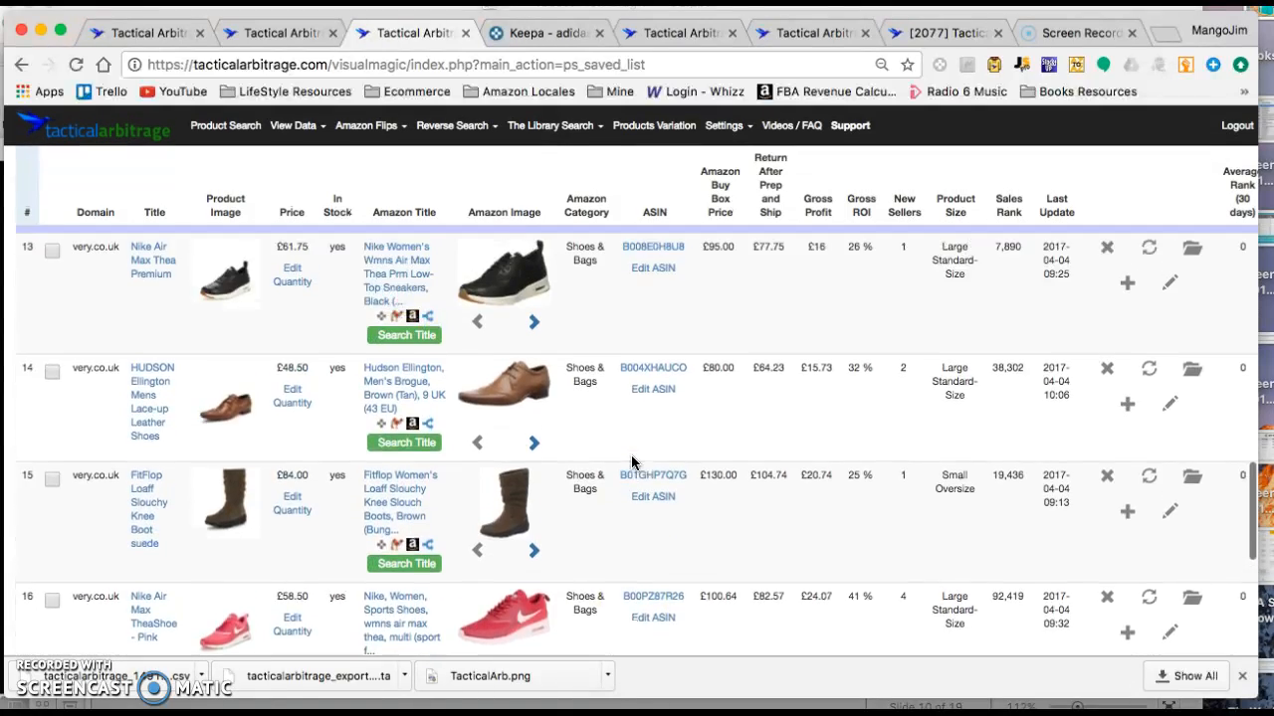
pyautogui.scroll(8, 631, 461)
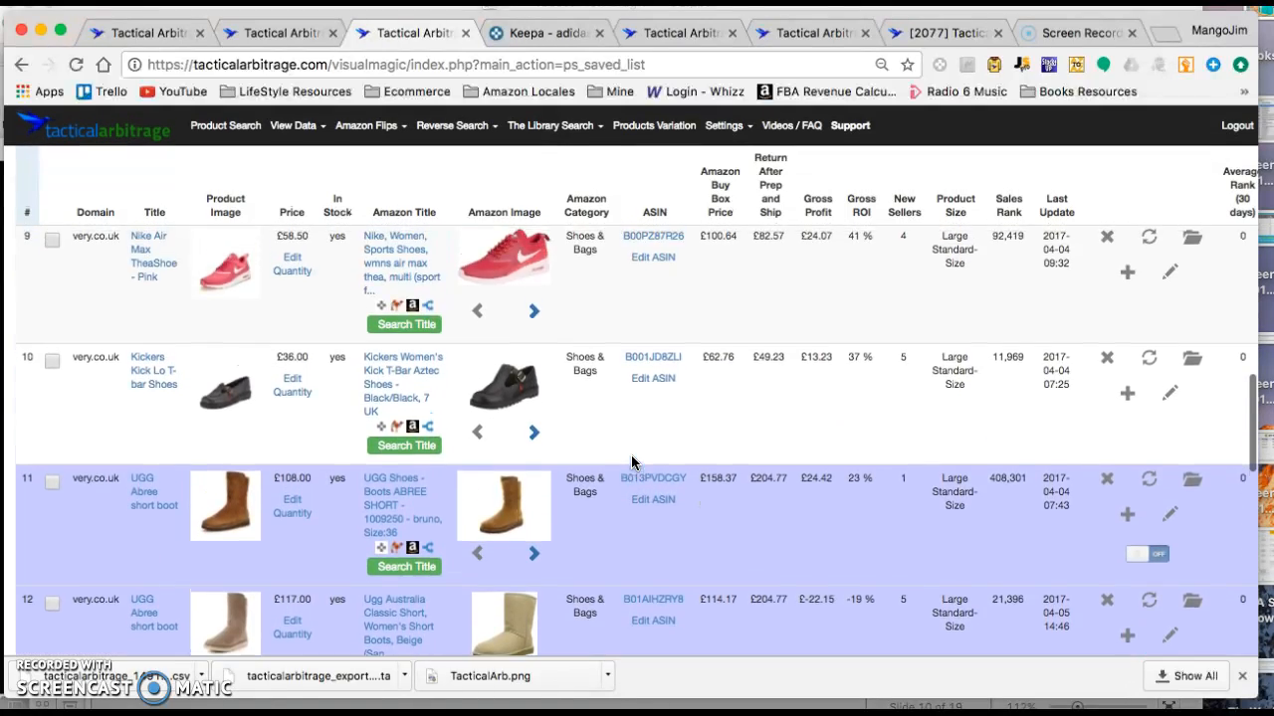
pyautogui.scroll(12, 631, 461)
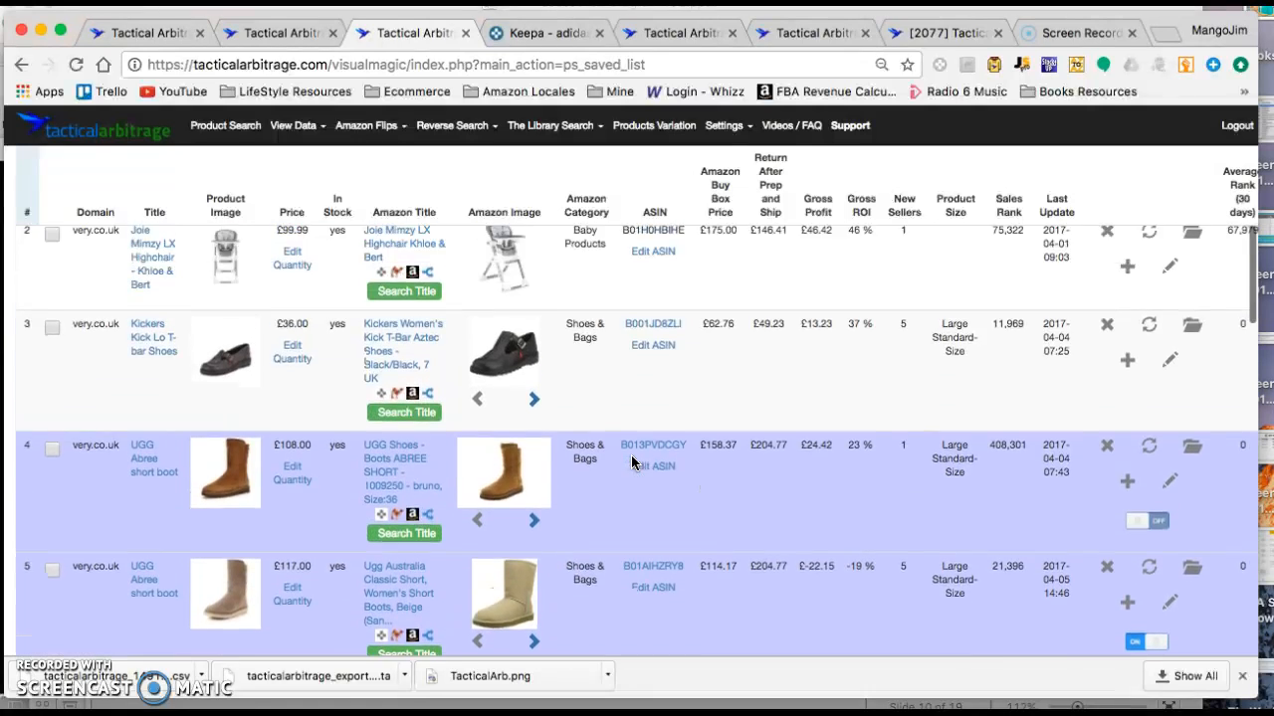
pyautogui.scroll(8, 631, 460)
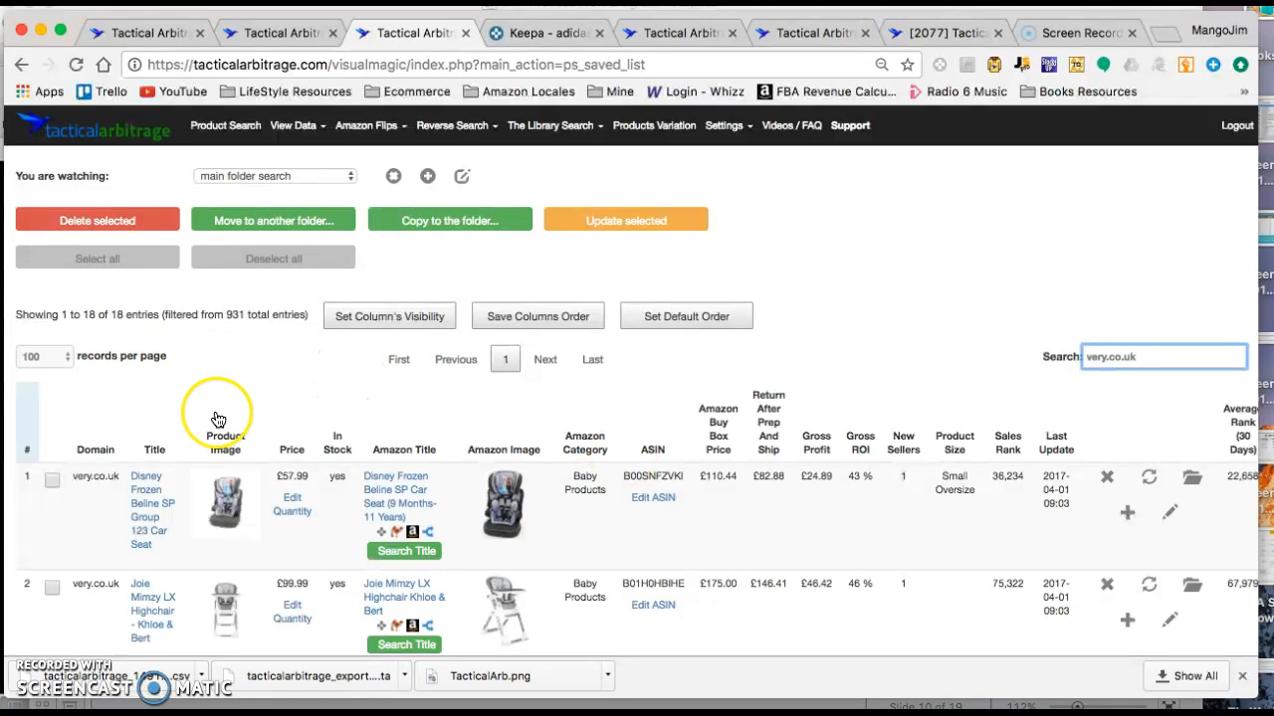
# Delete the Joie Mimzy LX Highchair from the saved very.co.uk products
pyautogui.scroll(-2, 222, 418)
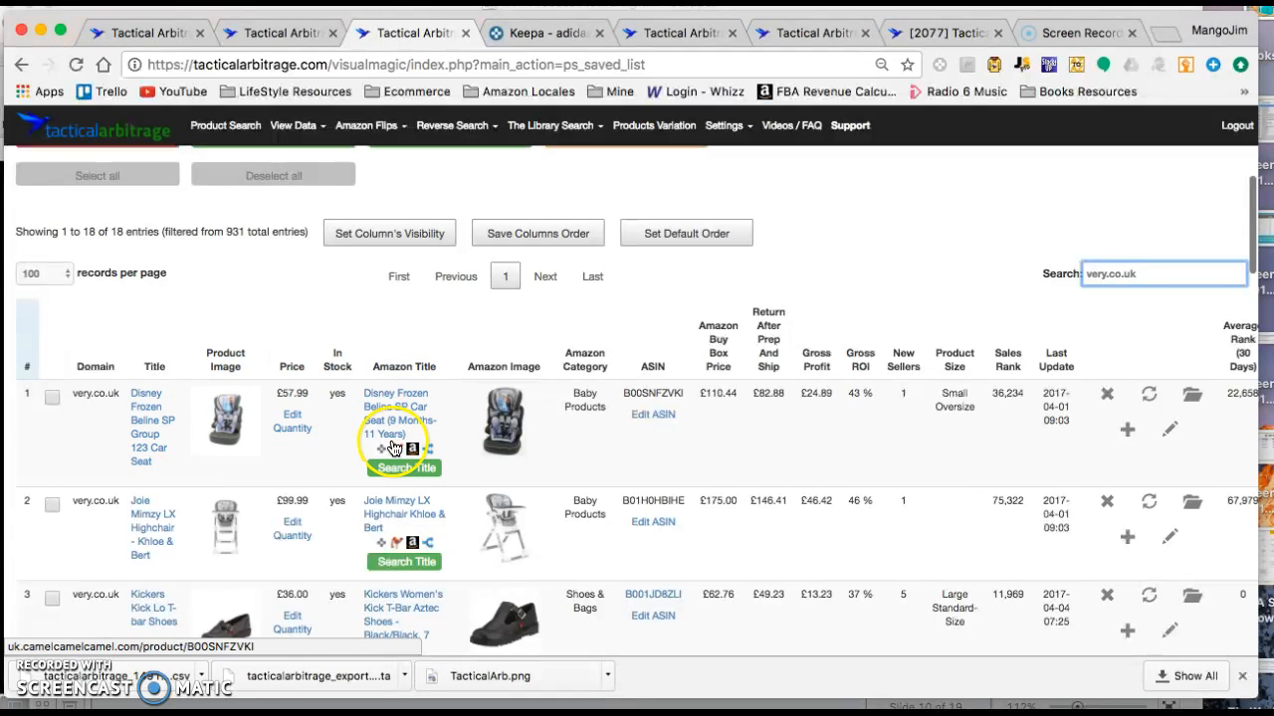
pyautogui.scroll(-3, 327, 334)
pyautogui.scroll(-3, 323, 336)
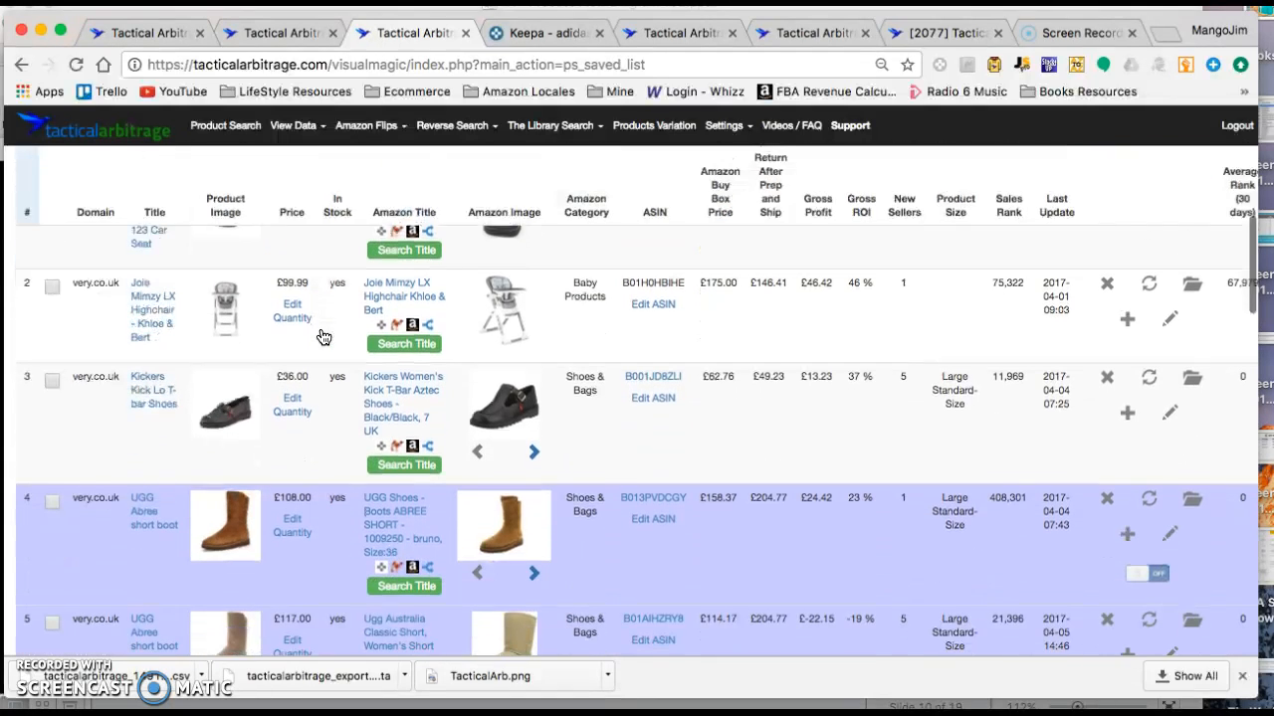
pyautogui.scroll(5, 488, 361)
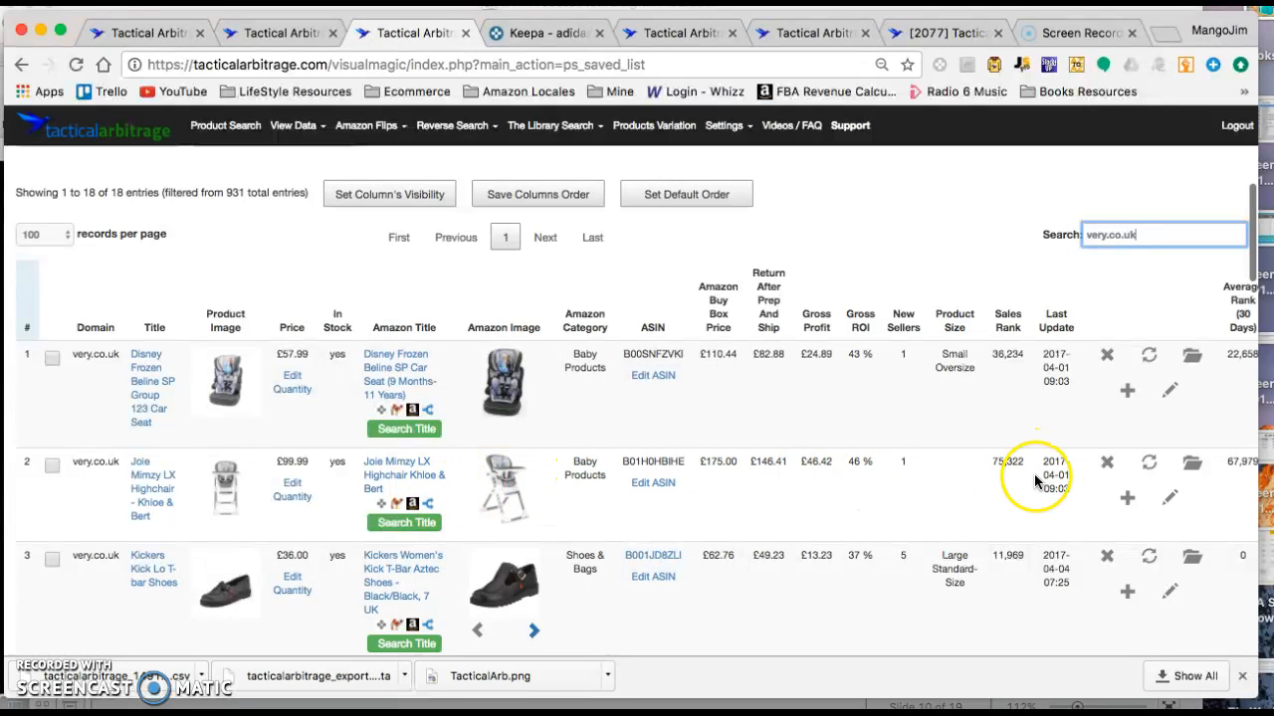
pyautogui.click(1108, 464)
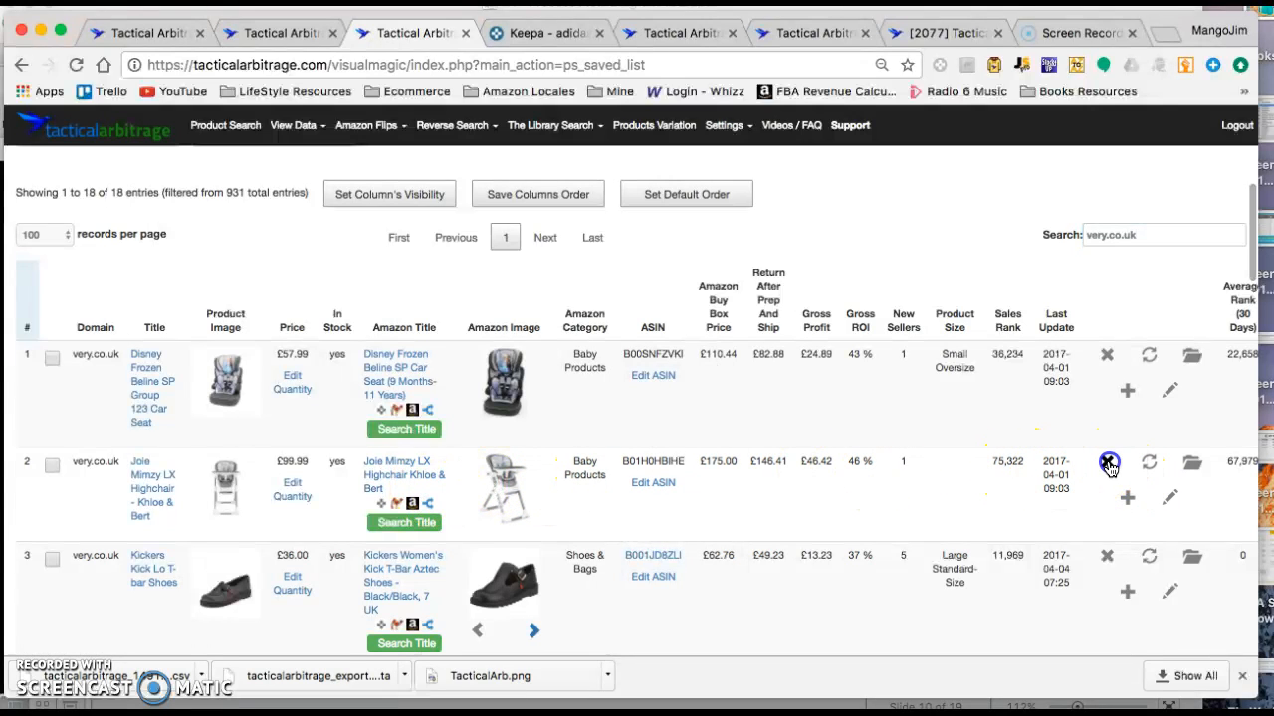
pyautogui.click(1019, 382)
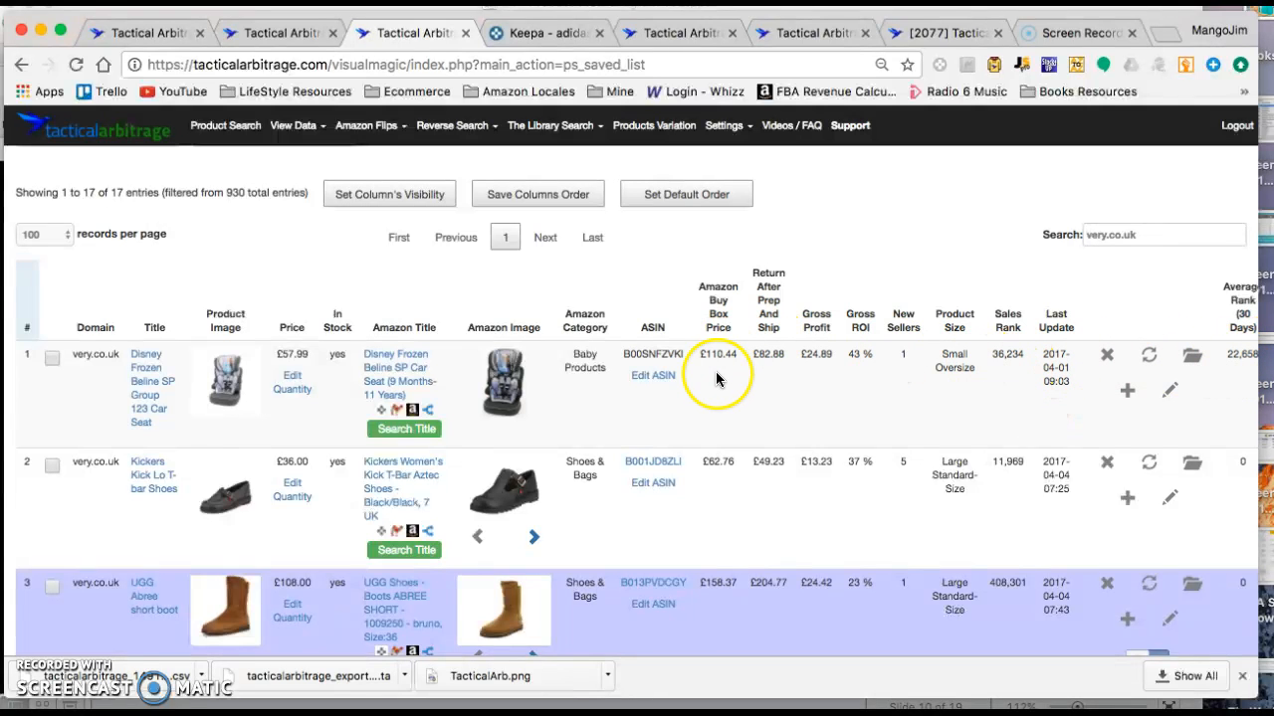
# Check the Keepa price history of the Disney Frozen Beline SP car seat and delete the item from the saved list
pyautogui.moveTo(381, 414)
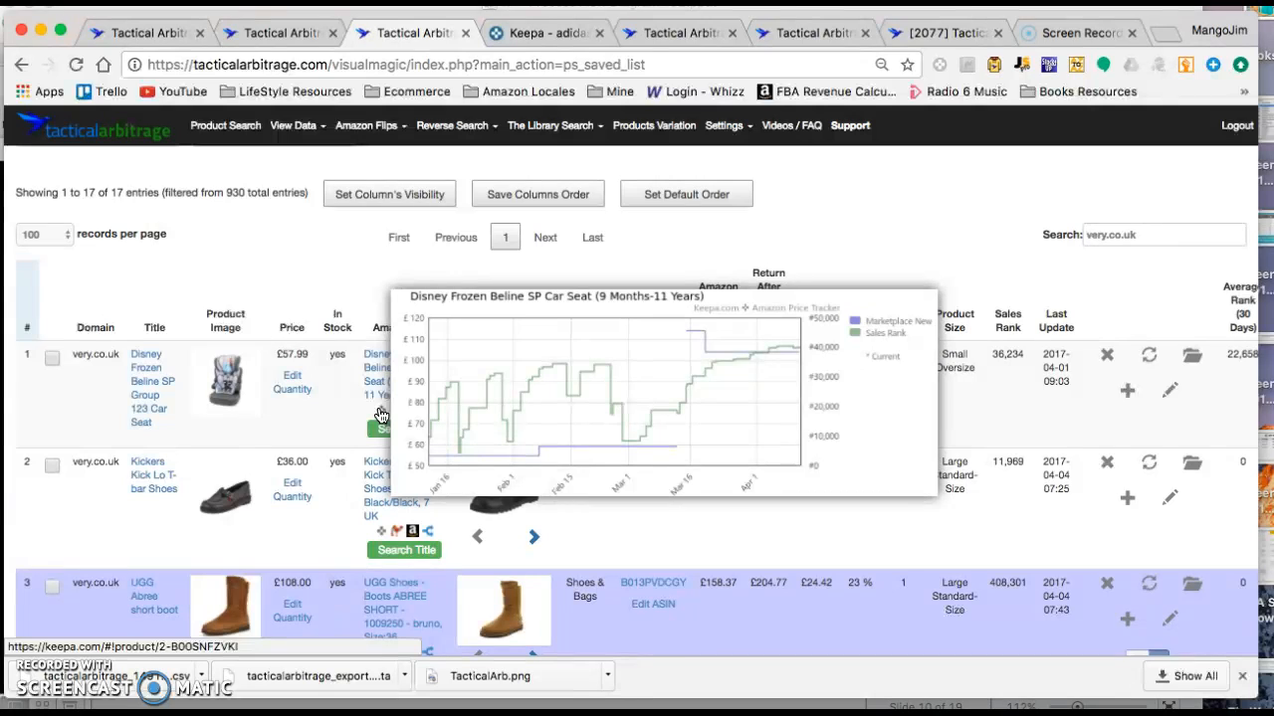
pyautogui.click(383, 415)
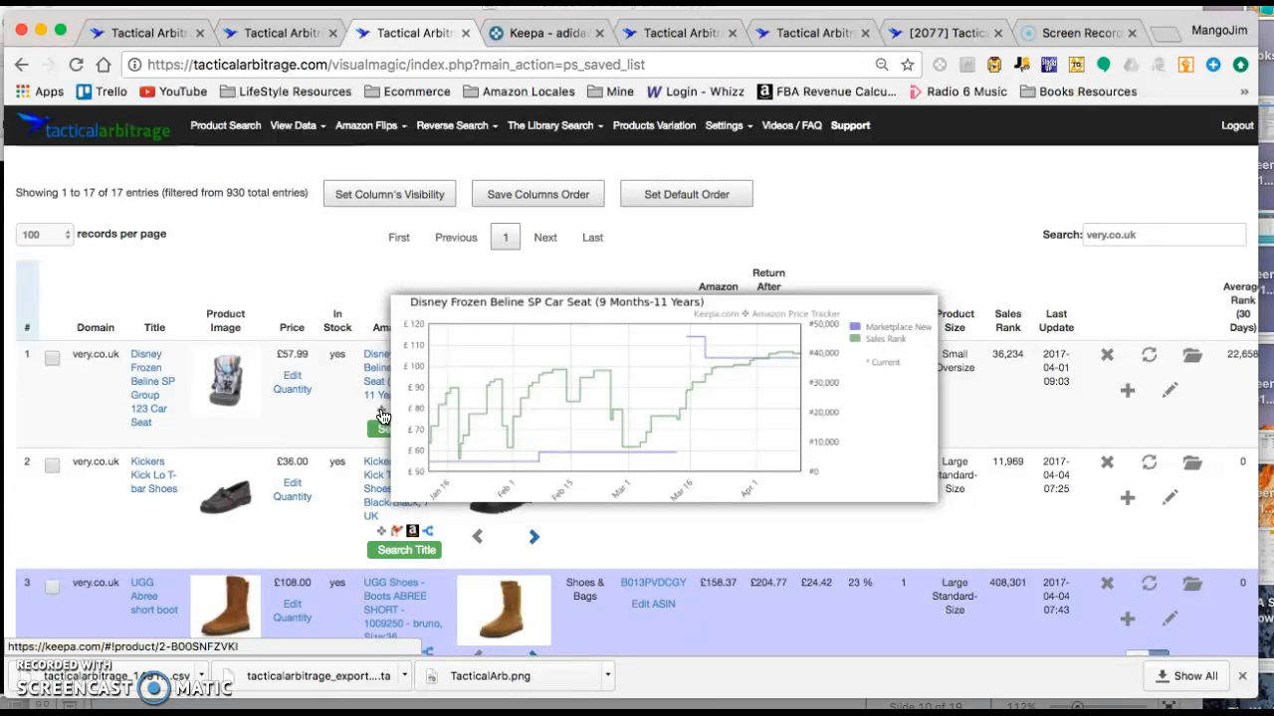
pyautogui.click(1102, 349)
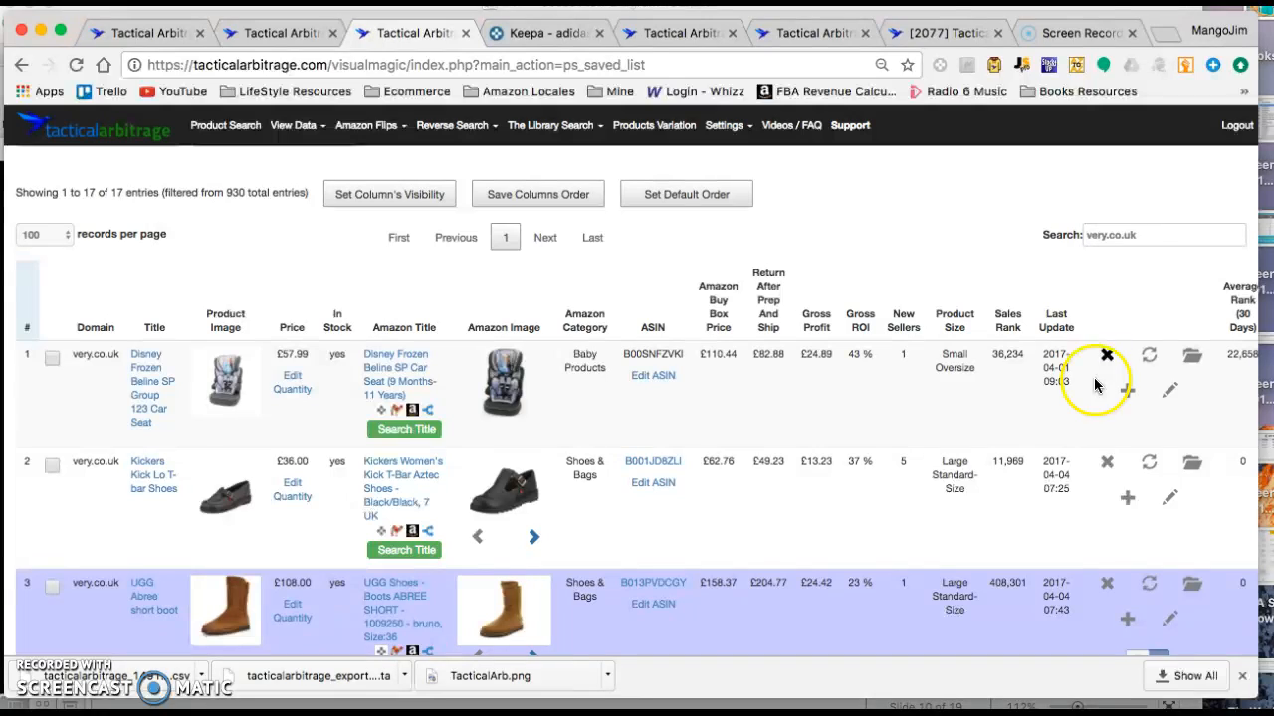
# Delete the £108.00 UGG Abree short boot in row 9 from the saved list
pyautogui.scroll(-1, 1047, 420)
pyautogui.scroll(-10, 1046, 419)
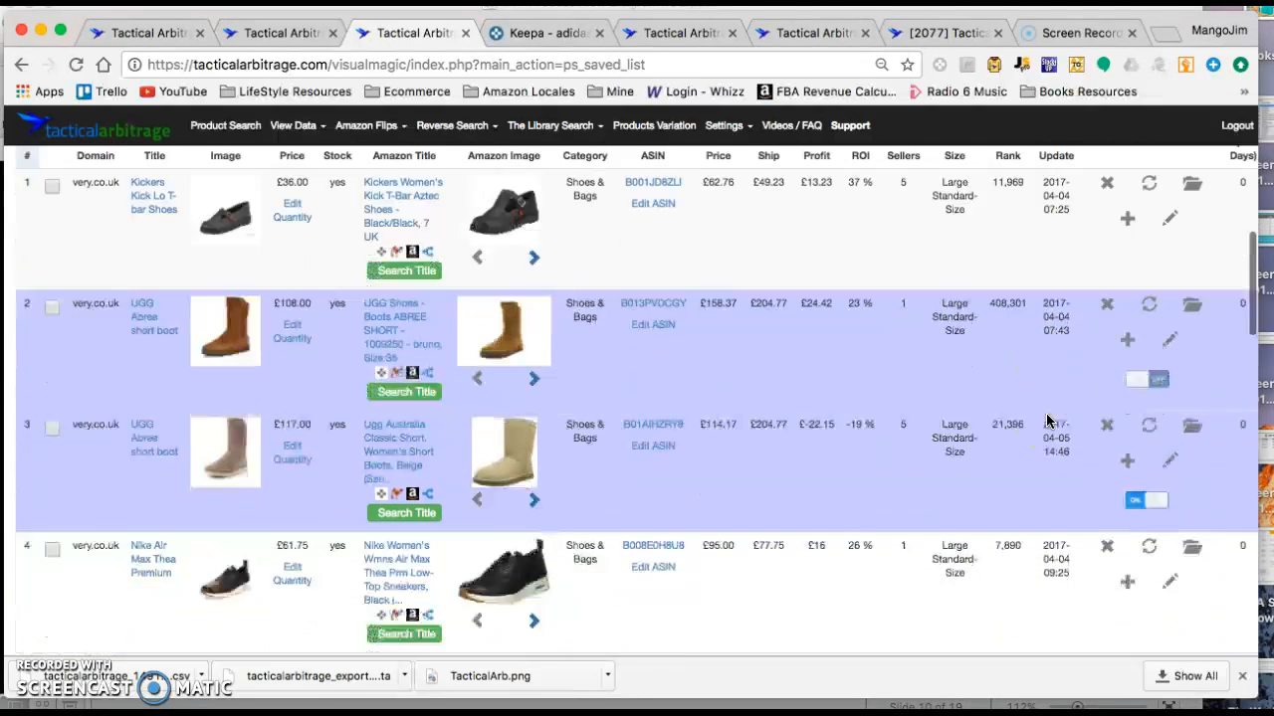
pyautogui.scroll(5, 1046, 420)
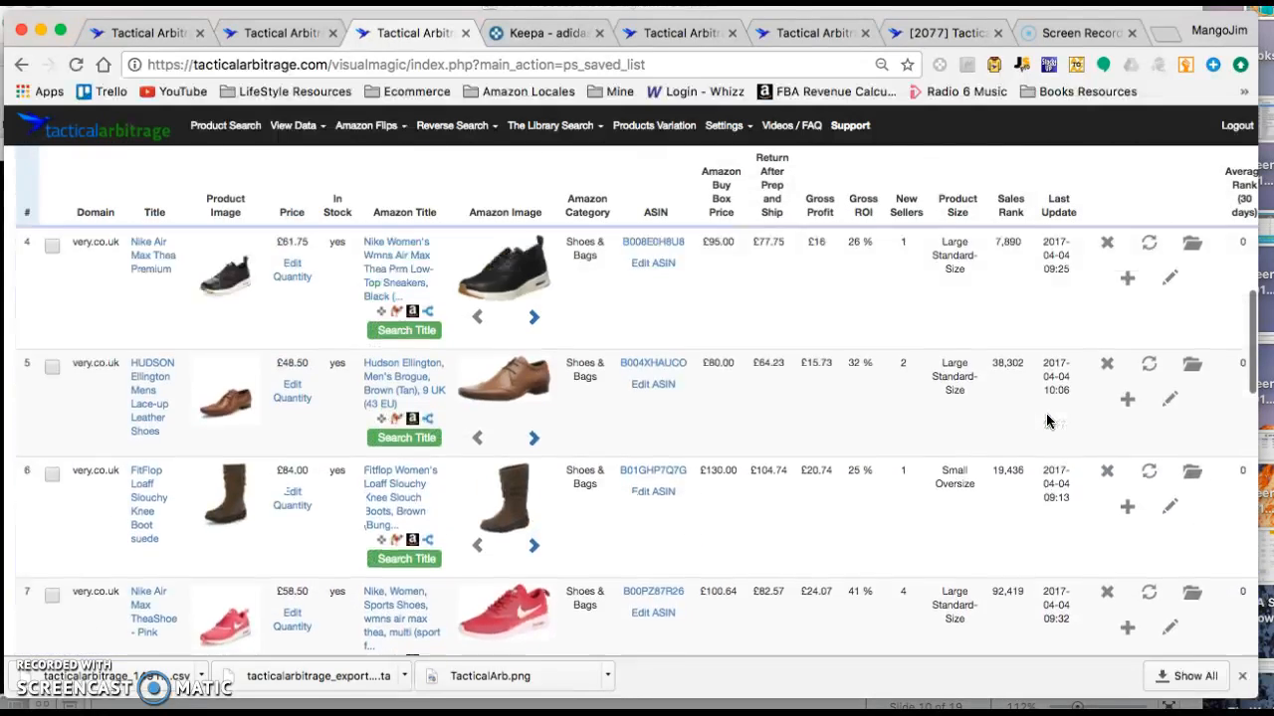
pyautogui.scroll(-5, 1045, 420)
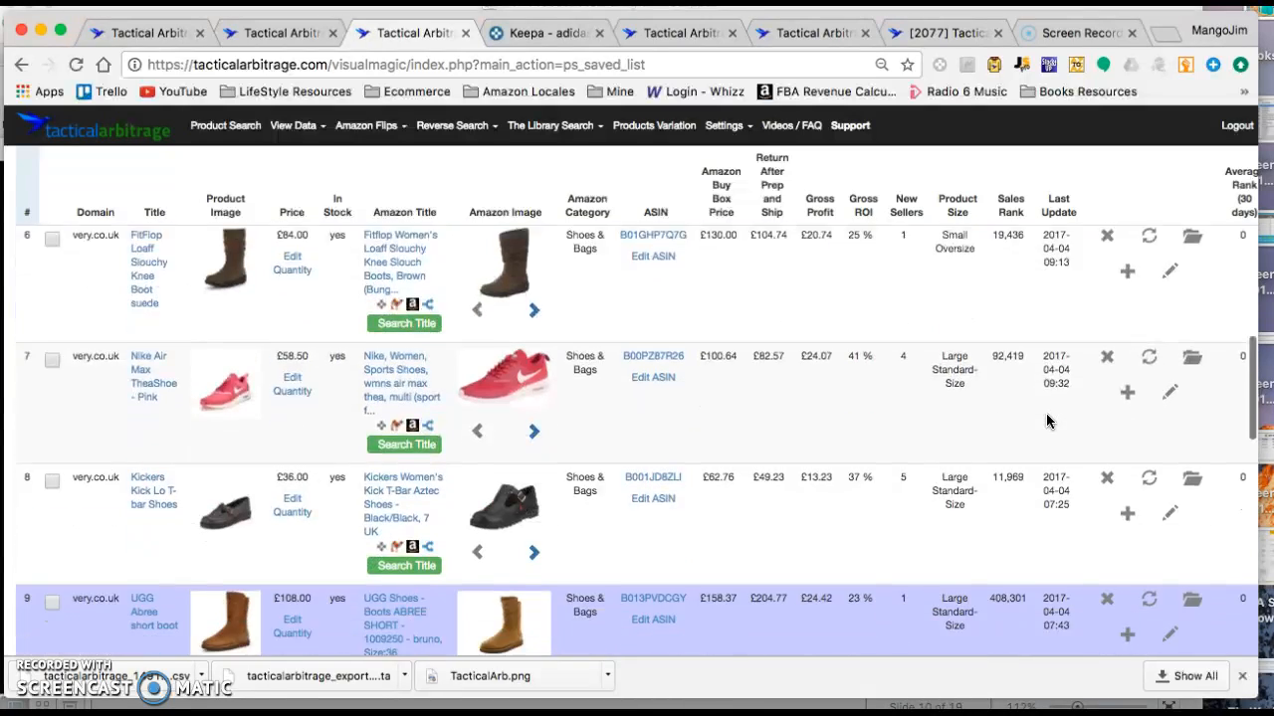
pyautogui.scroll(-3, 1047, 420)
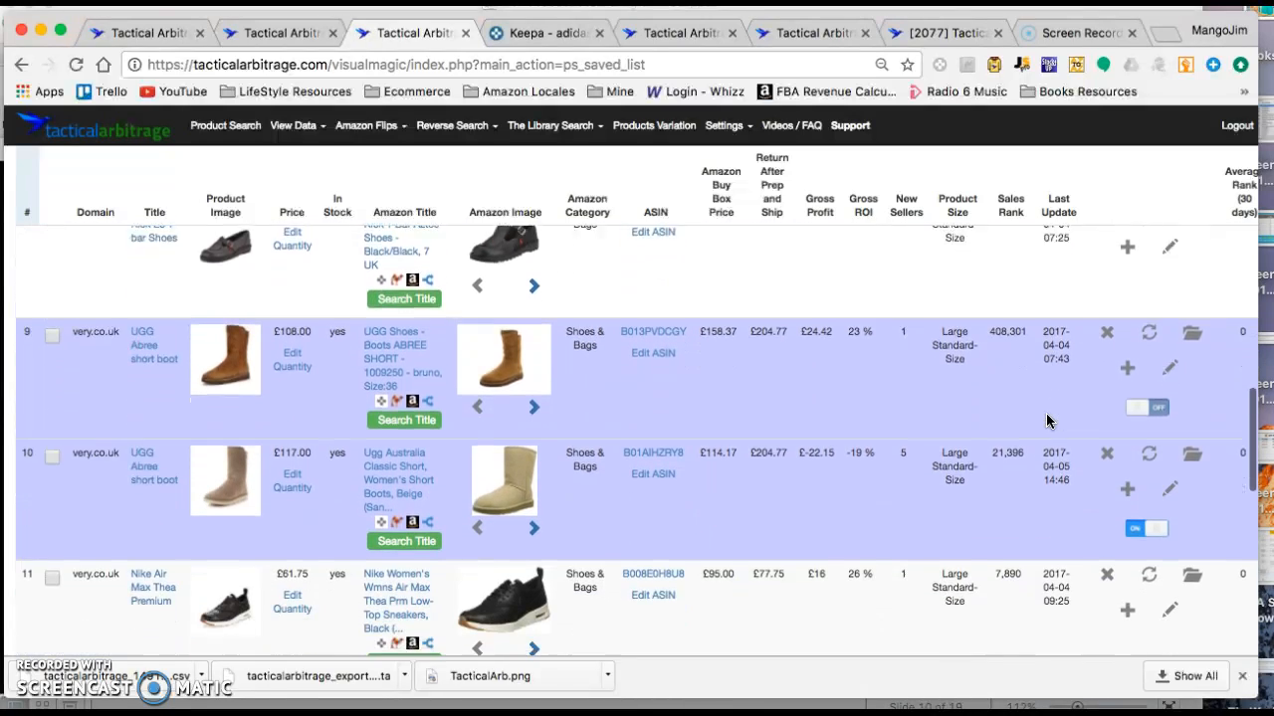
pyautogui.click(990, 296)
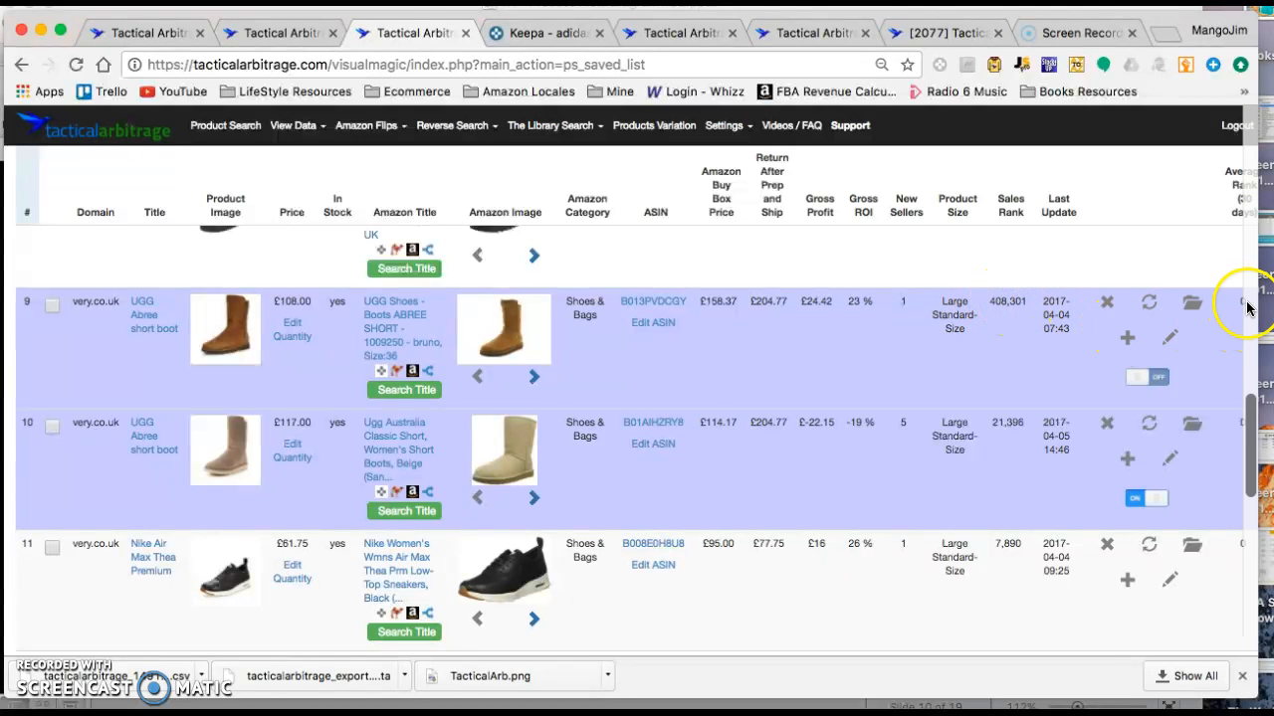
pyautogui.click(1107, 304)
# Check the Amazon image and Keepa chart of the HUDSON Ellington lace-up shoes in row 11 and delete that item
pyautogui.scroll(-2, 1034, 472)
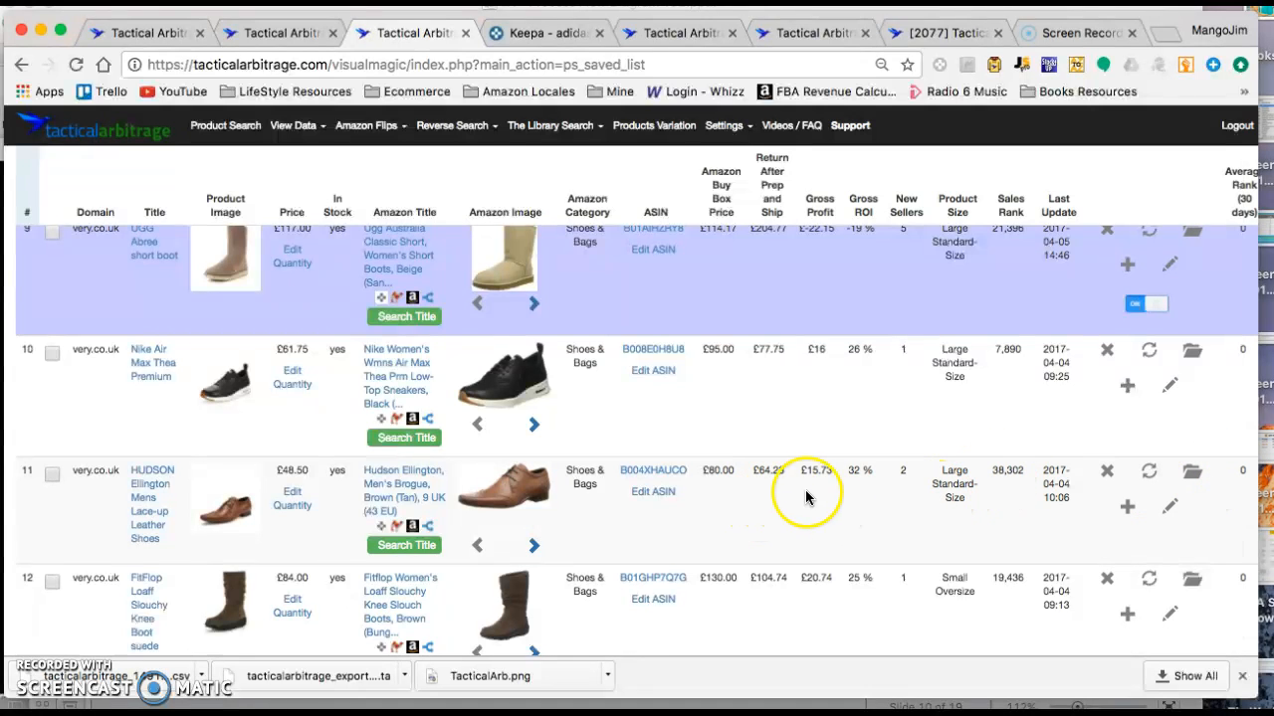
pyautogui.moveTo(503, 513)
pyautogui.moveTo(382, 532)
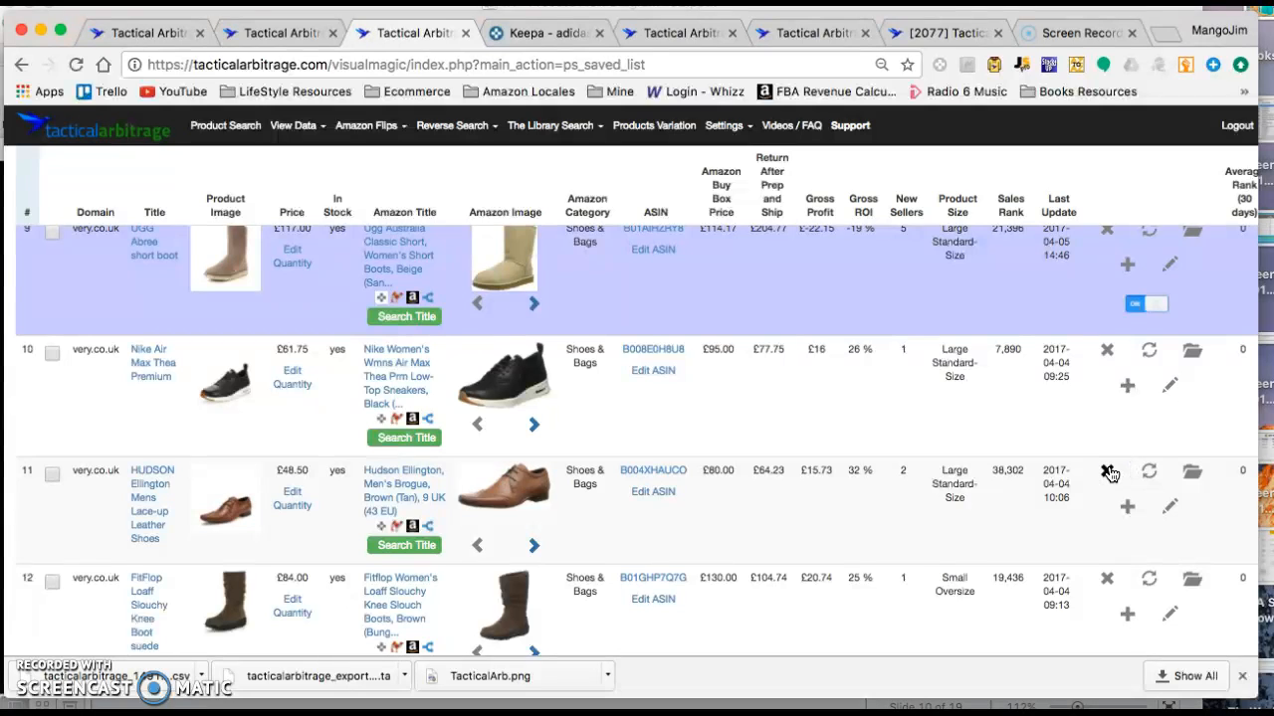
# Review the remaining saved products and enlarge the Amazon image of the adidas Tiro 15 training pants
pyautogui.scroll(-2, 1112, 474)
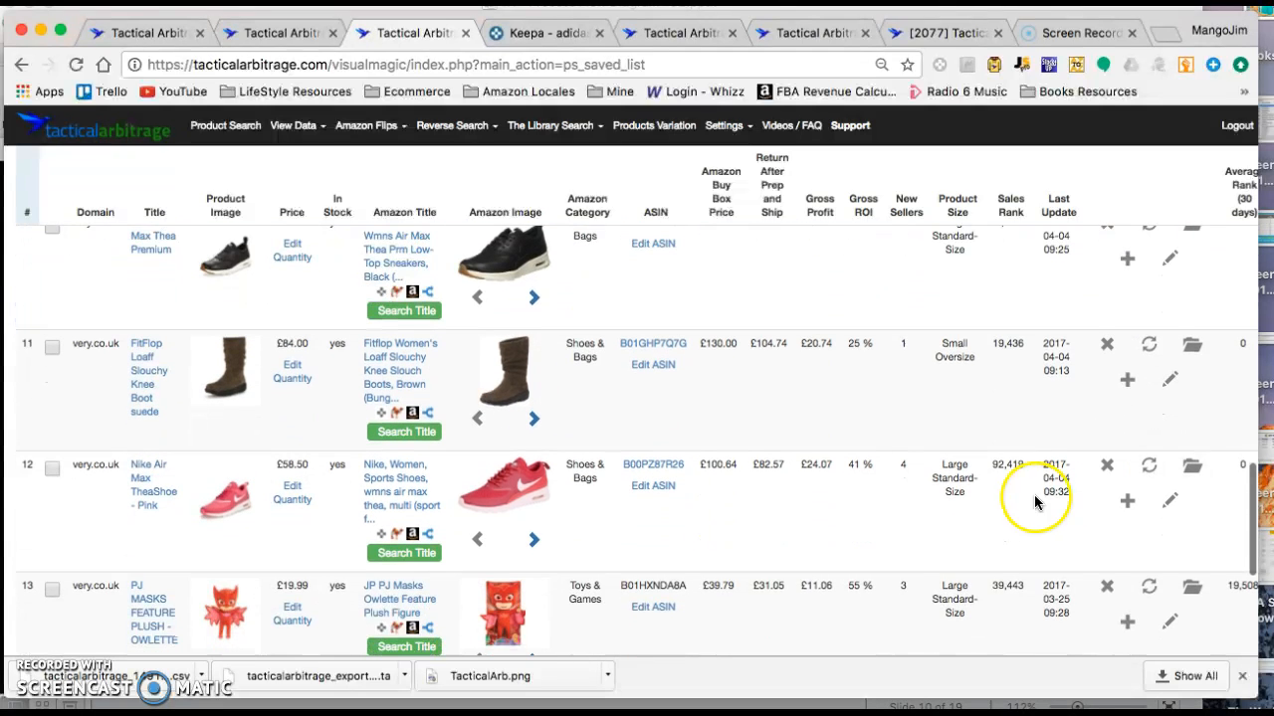
pyautogui.scroll(-5, 1106, 386)
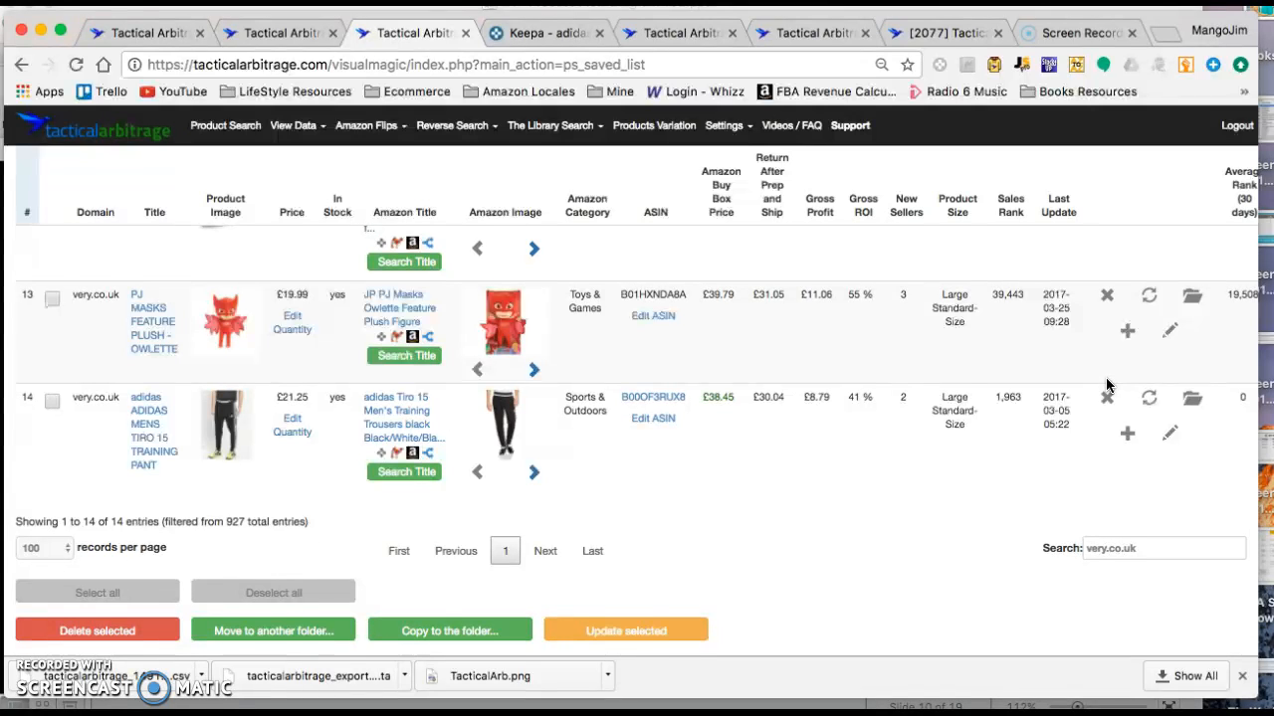
pyautogui.scroll(1, 1109, 386)
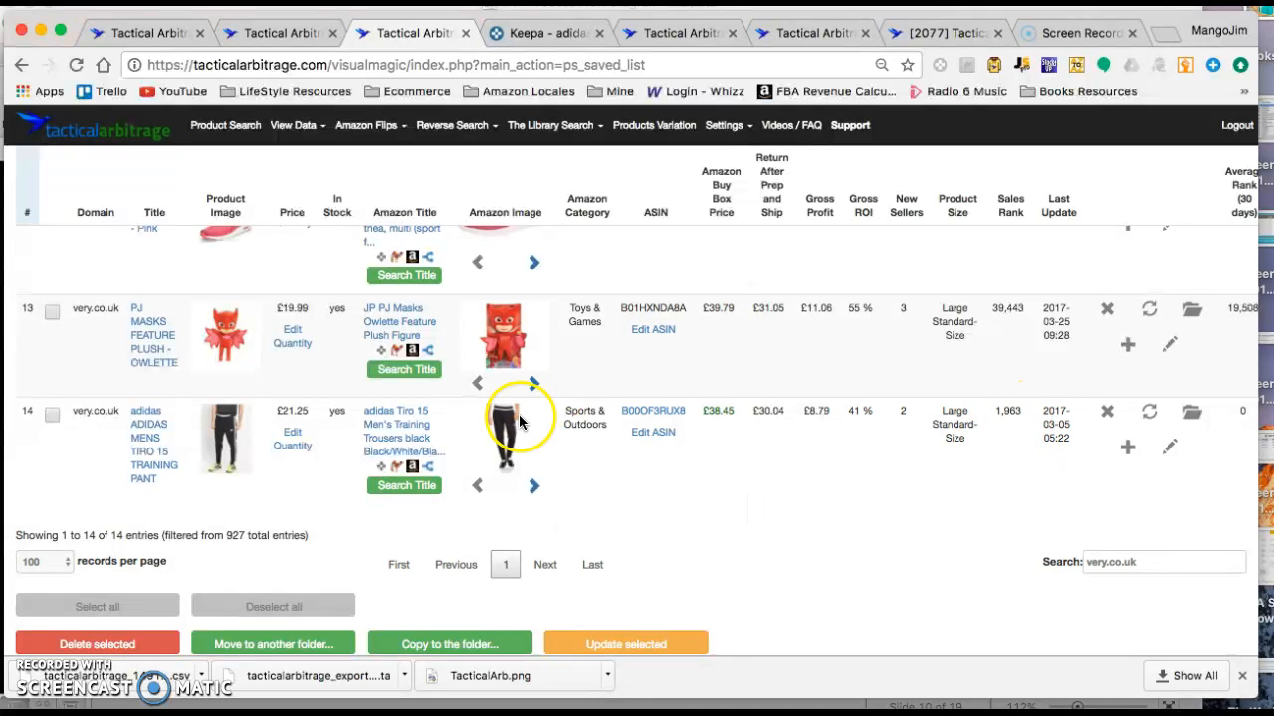
pyautogui.moveTo(504, 426)
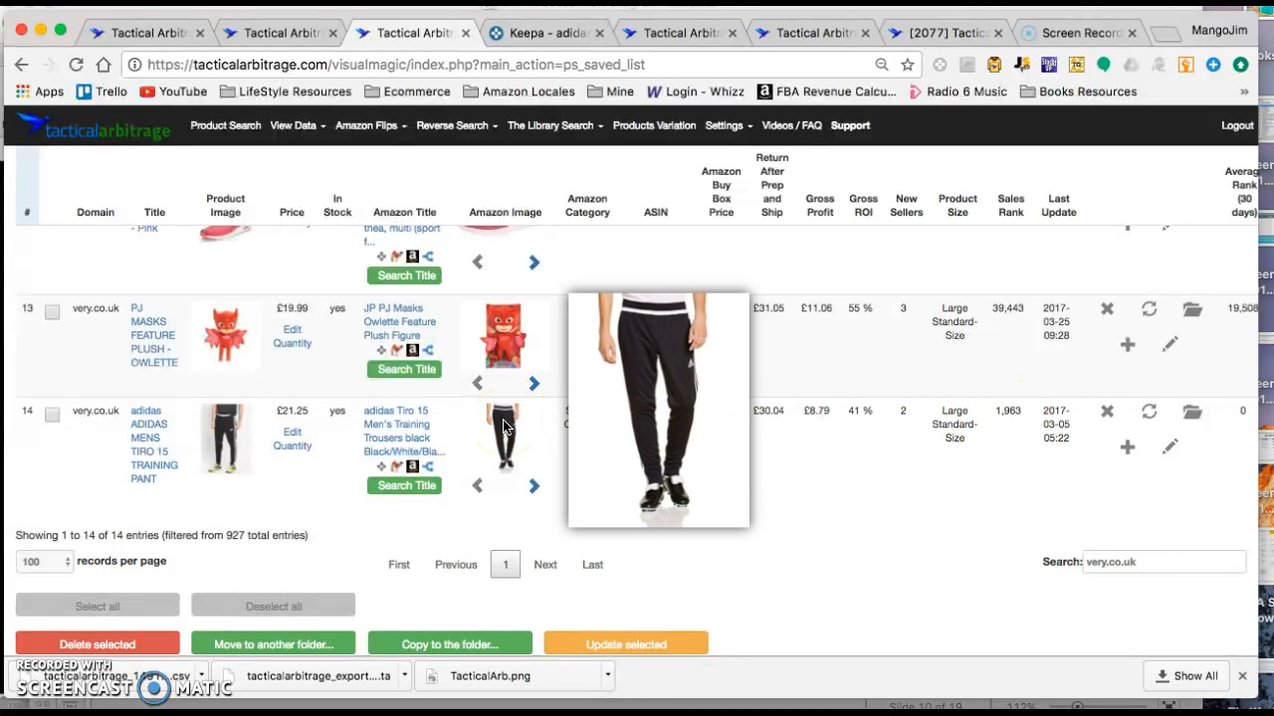
pyautogui.scroll(1, 644, 433)
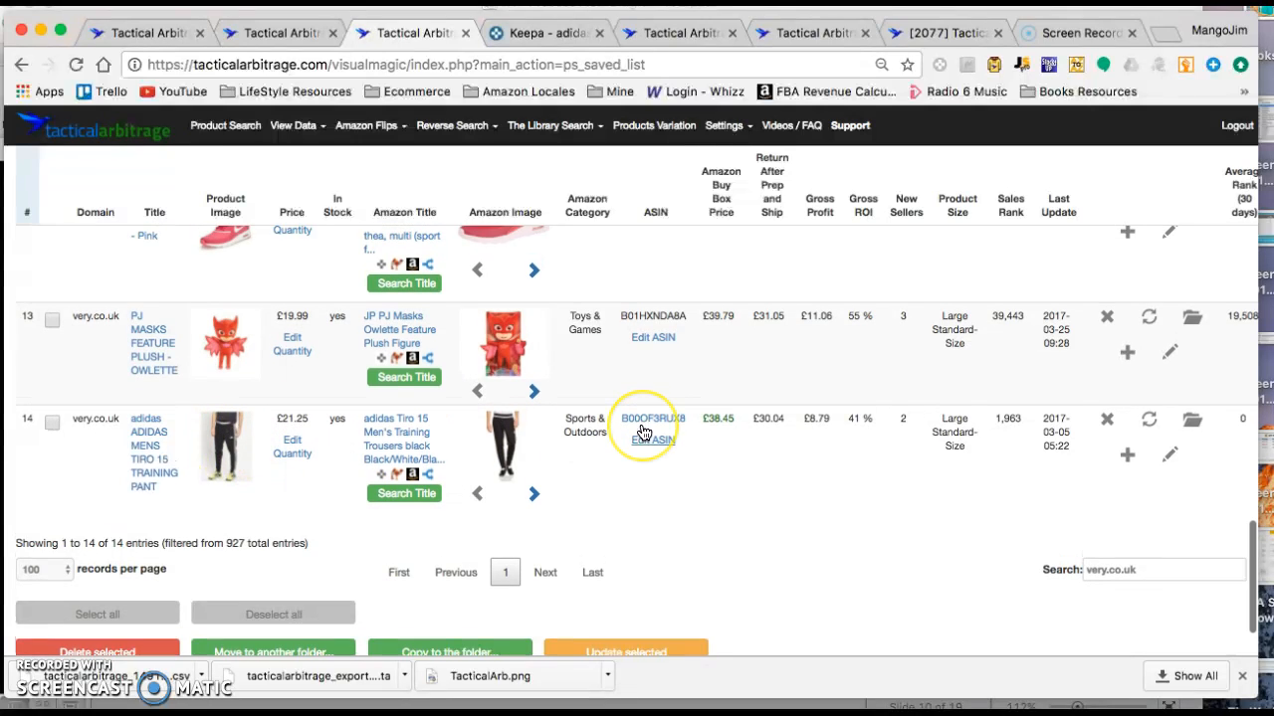
# Select all the filtered very.co.uk products and copy them to the Daily-Finds-110417 folder
pyautogui.scroll(1, 644, 433)
pyautogui.scroll(20, 644, 433)
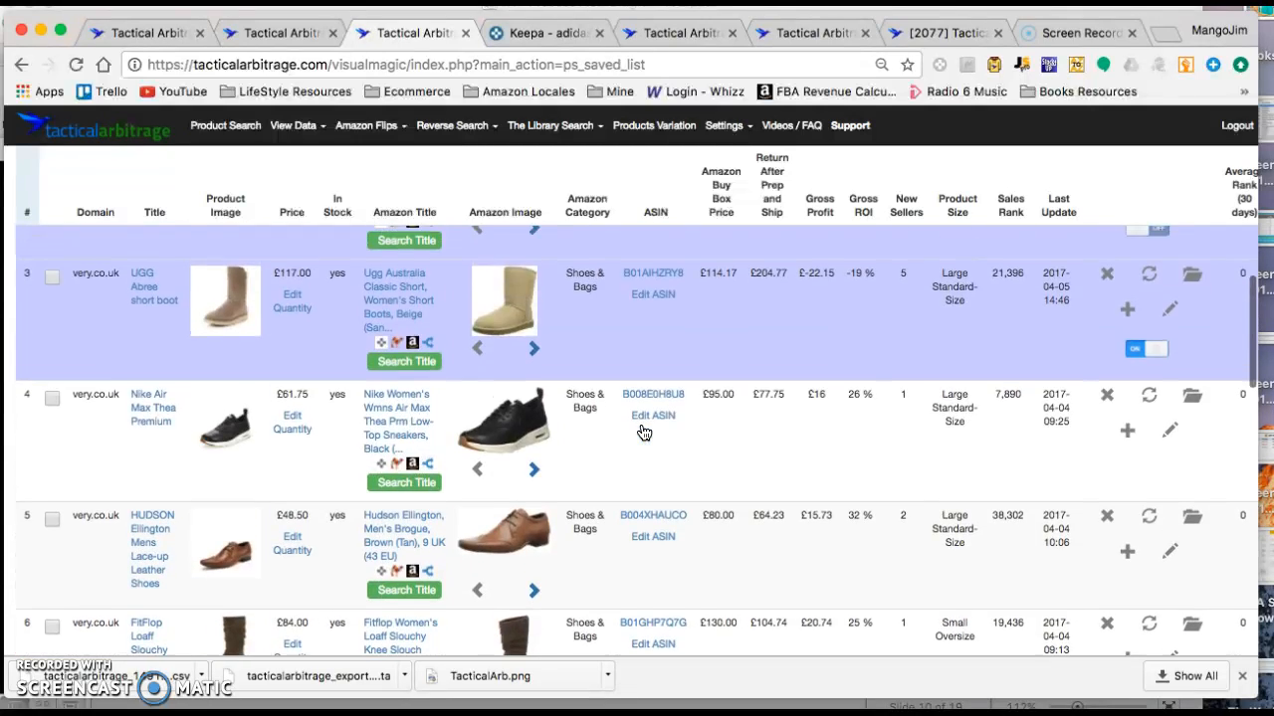
pyautogui.scroll(3, 644, 433)
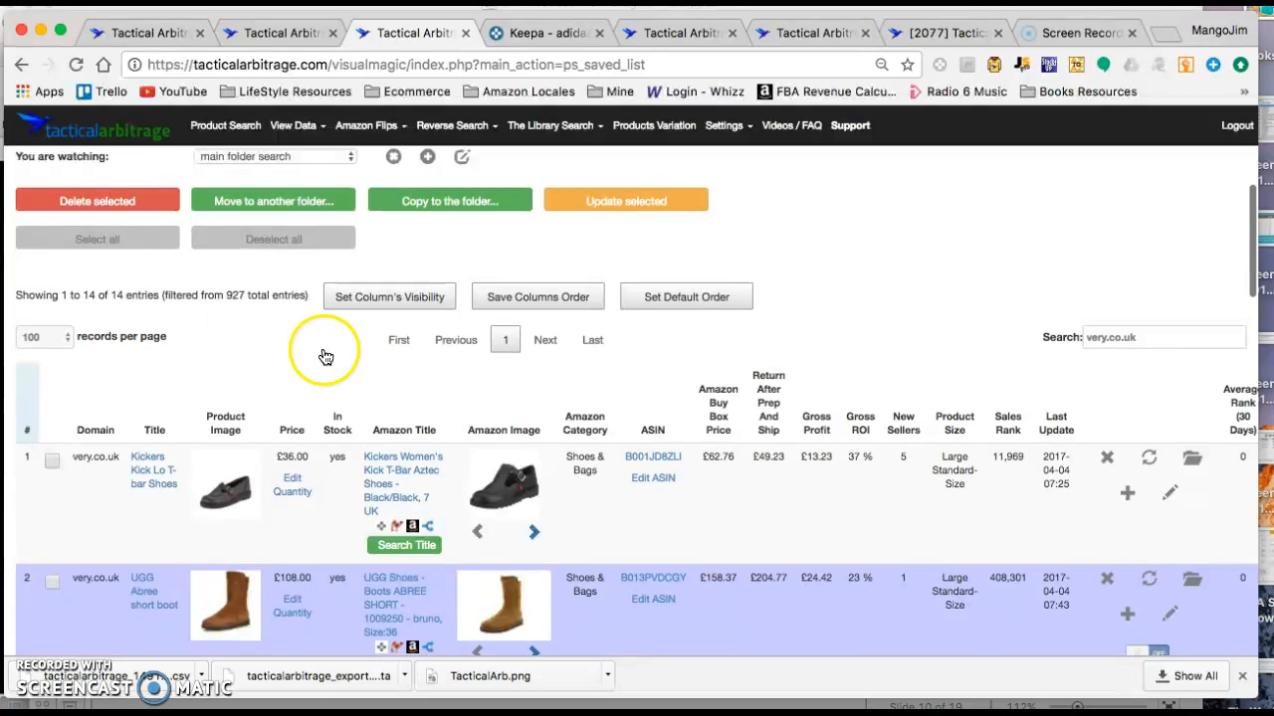
pyautogui.scroll(5, 151, 271)
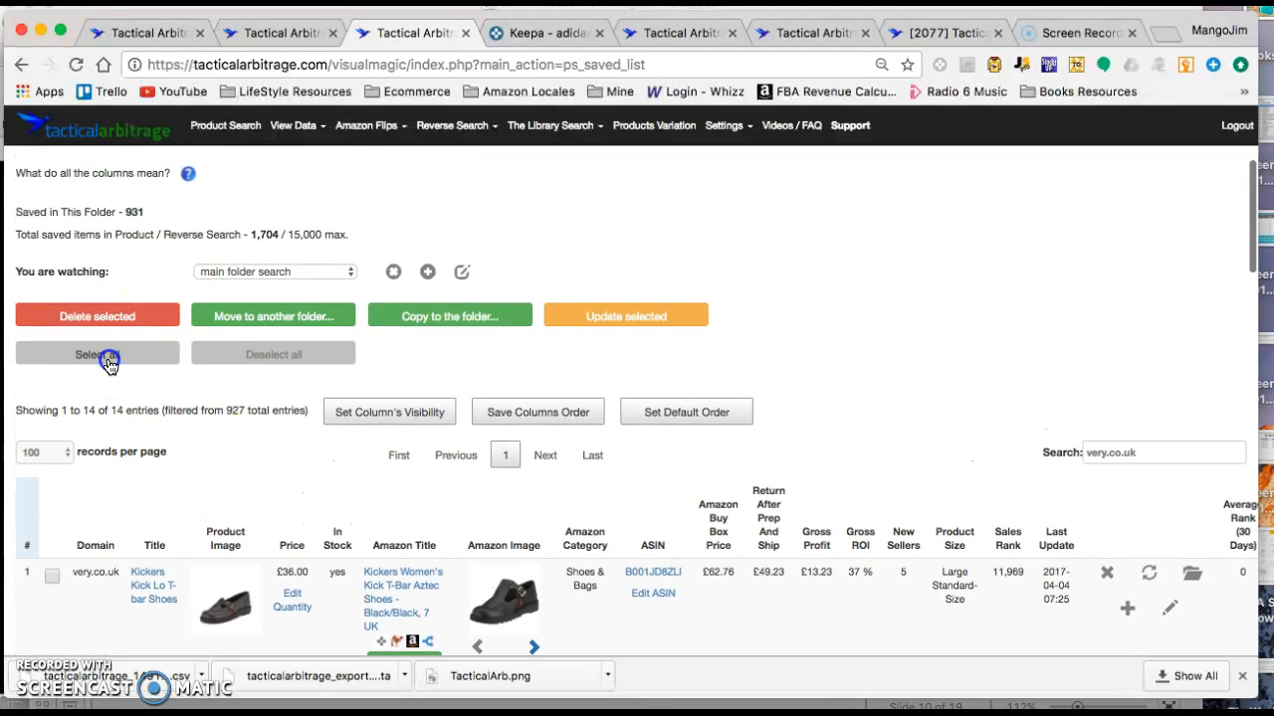
pyautogui.click(109, 365)
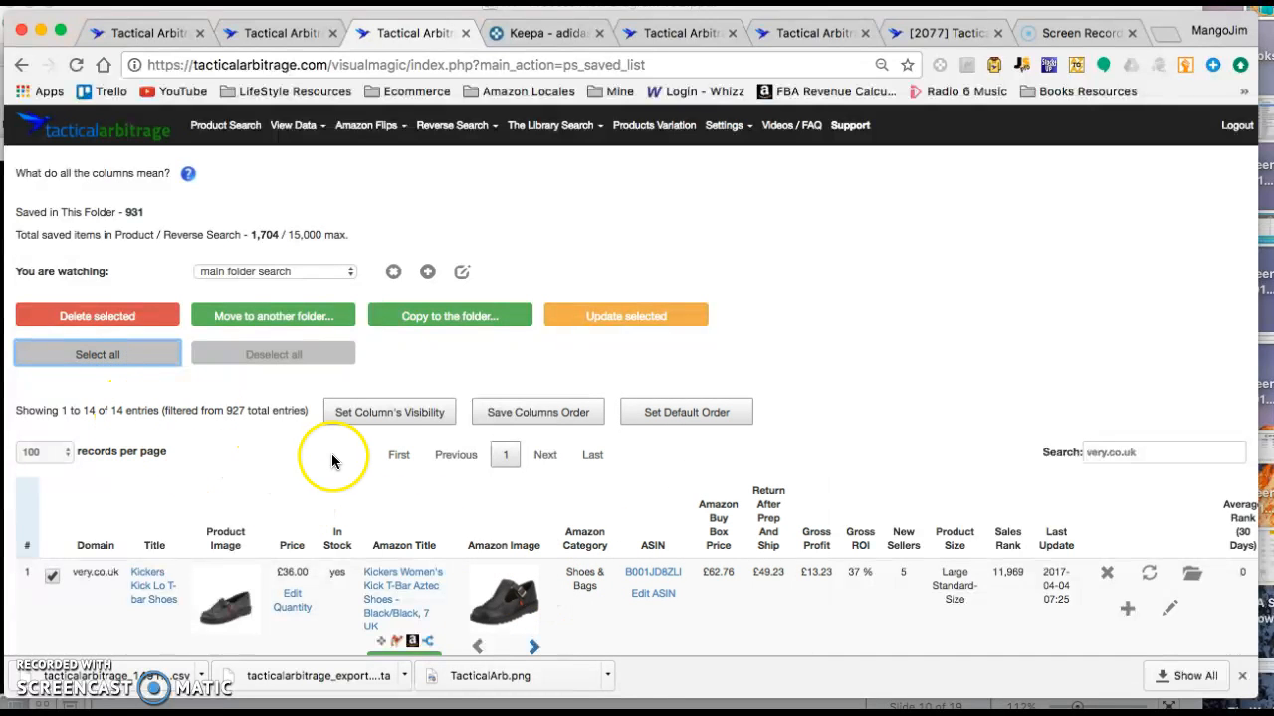
pyautogui.click(461, 314)
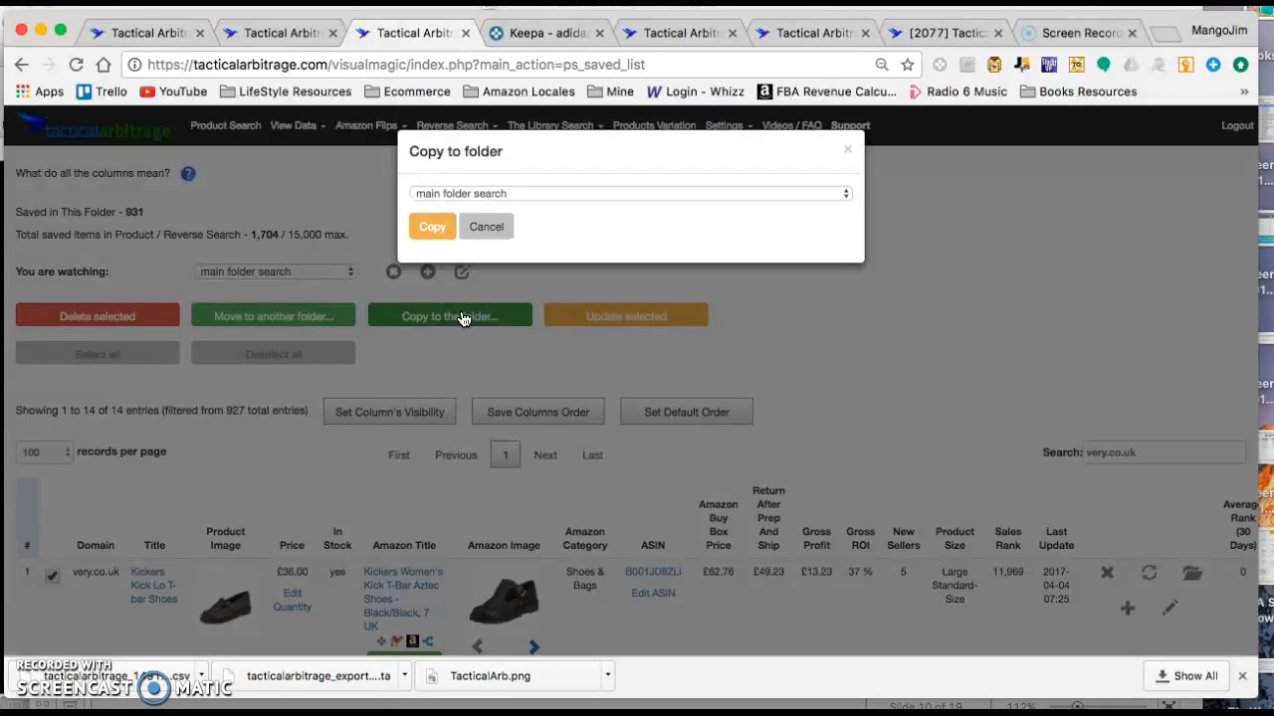
pyautogui.click(553, 195)
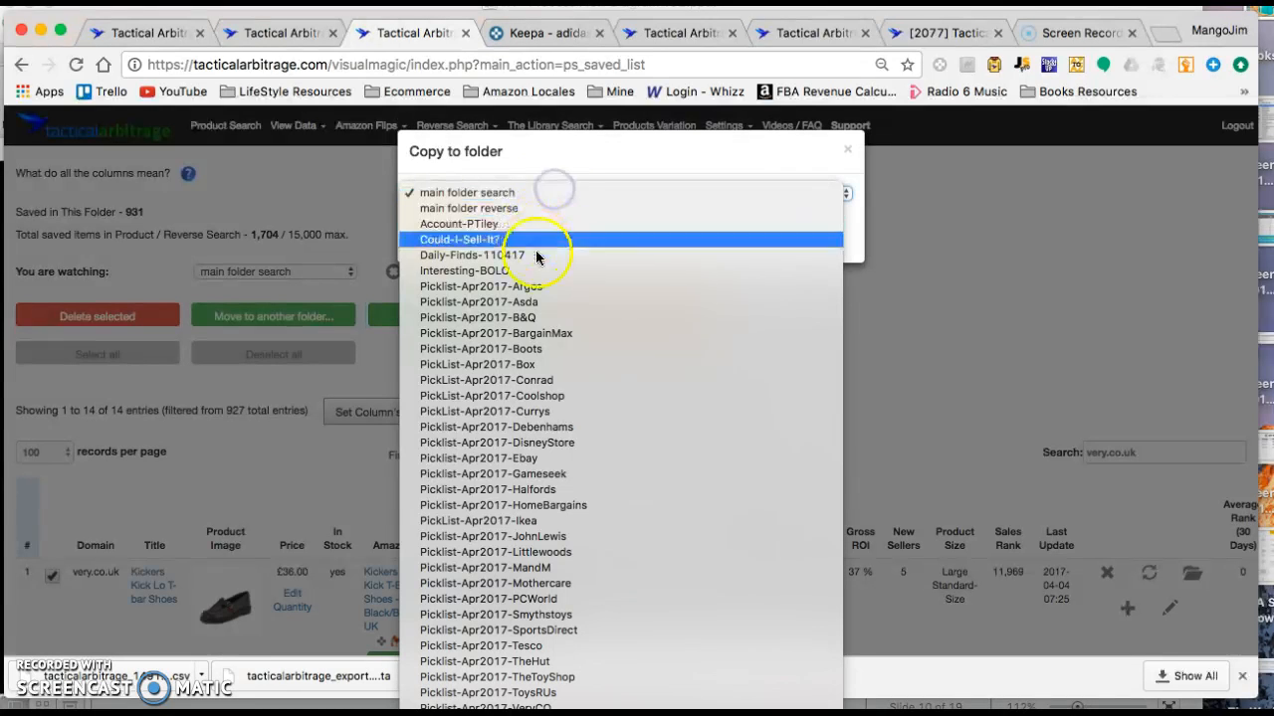
pyautogui.click(537, 256)
pyautogui.click(434, 231)
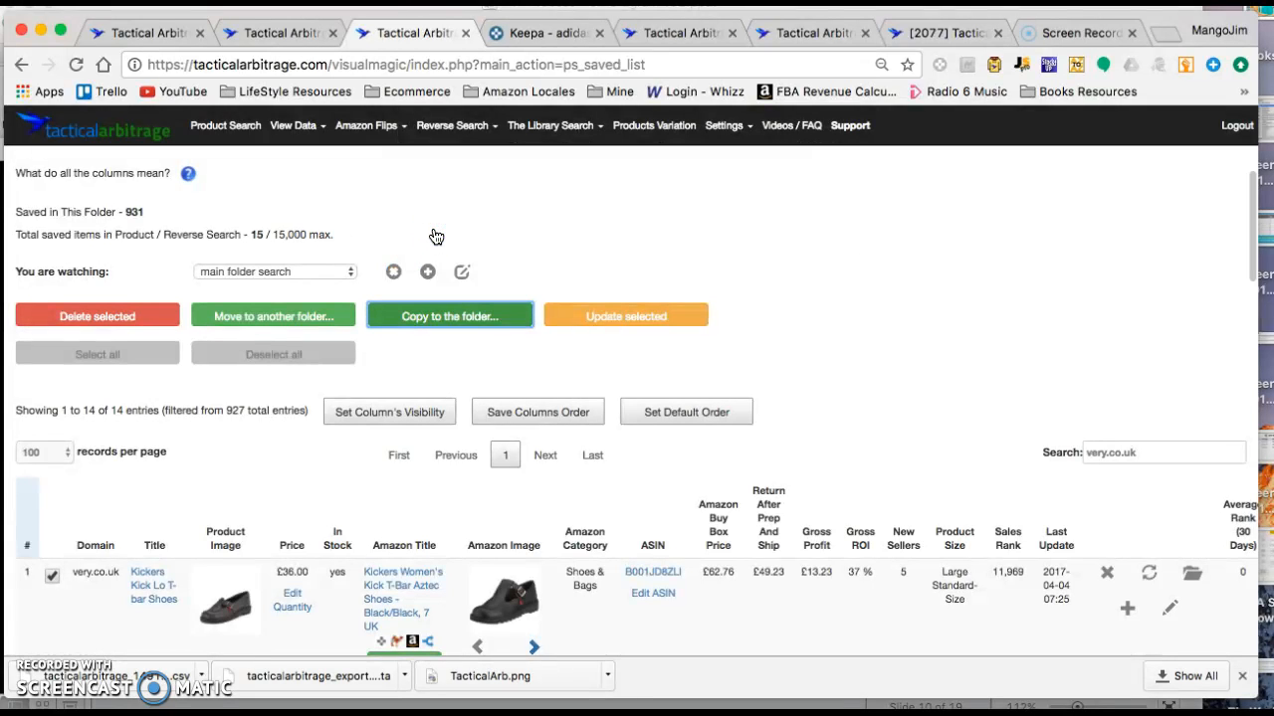
pyautogui.scroll(3, 434, 234)
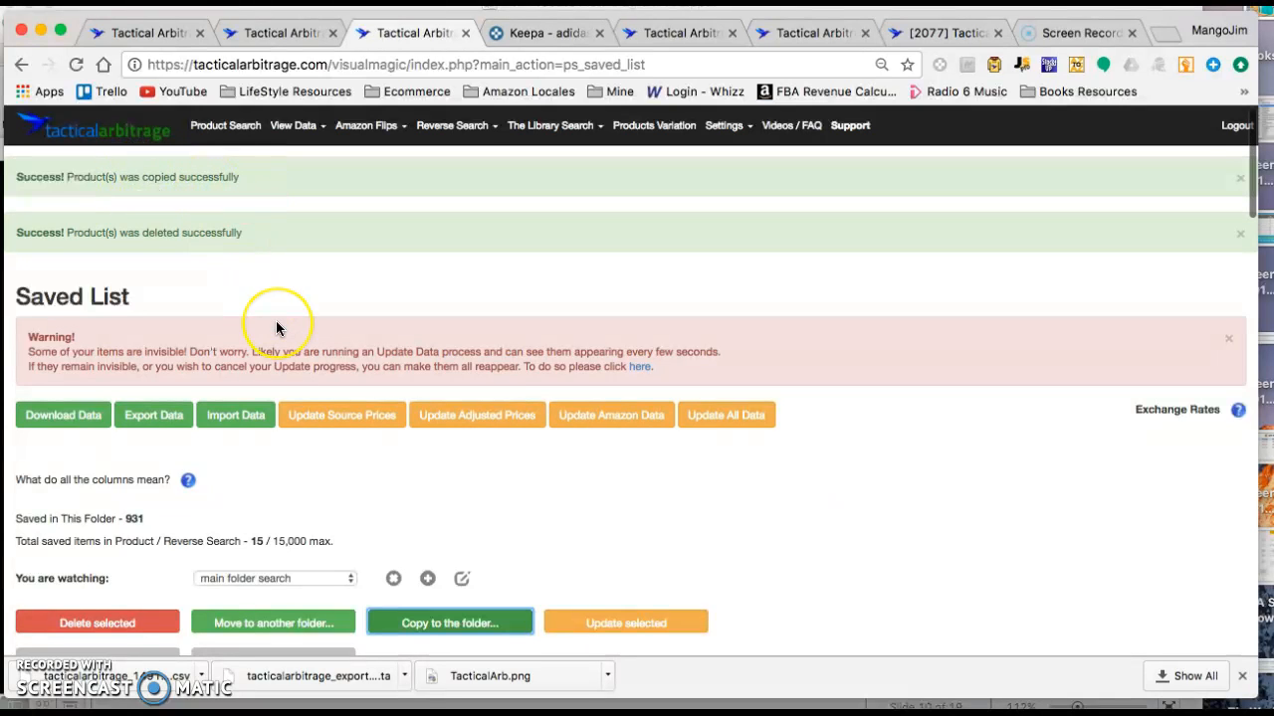
# Move the selected very.co.uk products from the main search folder to the Picklist-Apr2017-VeryCO folder
pyautogui.scroll(-3, 275, 327)
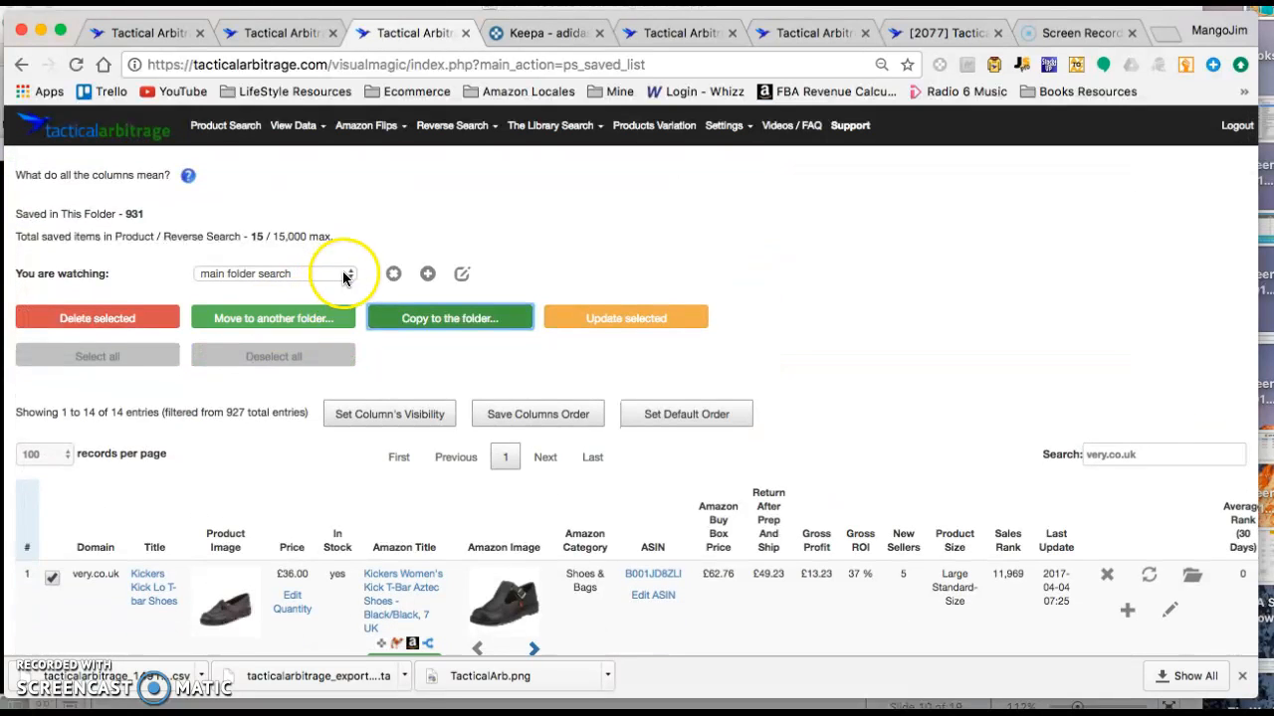
pyautogui.scroll(-1, 218, 453)
pyautogui.scroll(1, 320, 381)
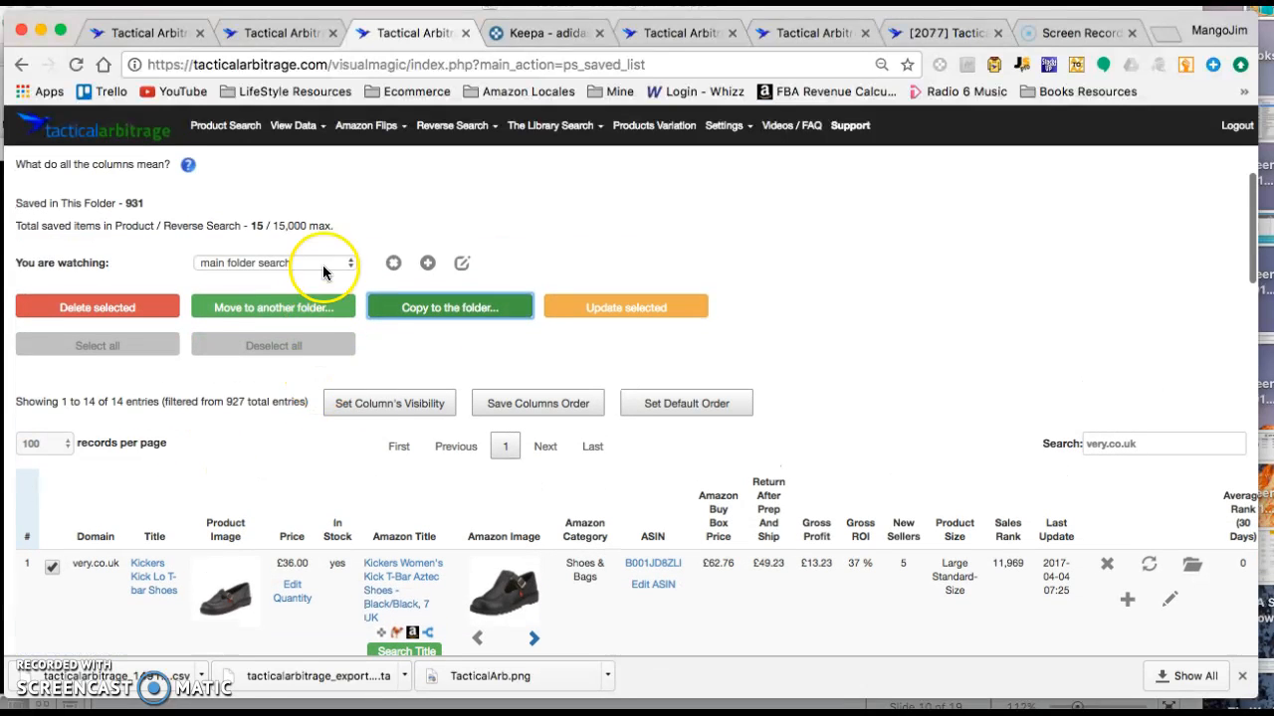
pyautogui.click(327, 265)
pyautogui.click(456, 351)
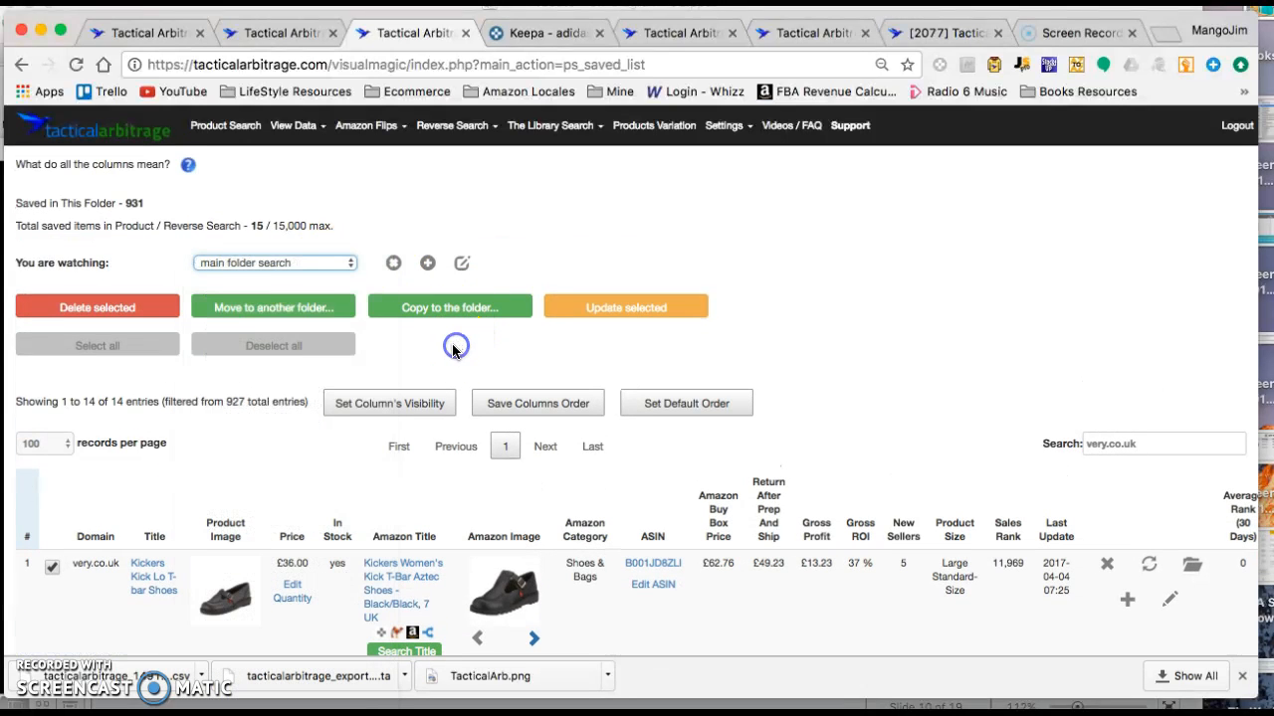
pyautogui.click(282, 315)
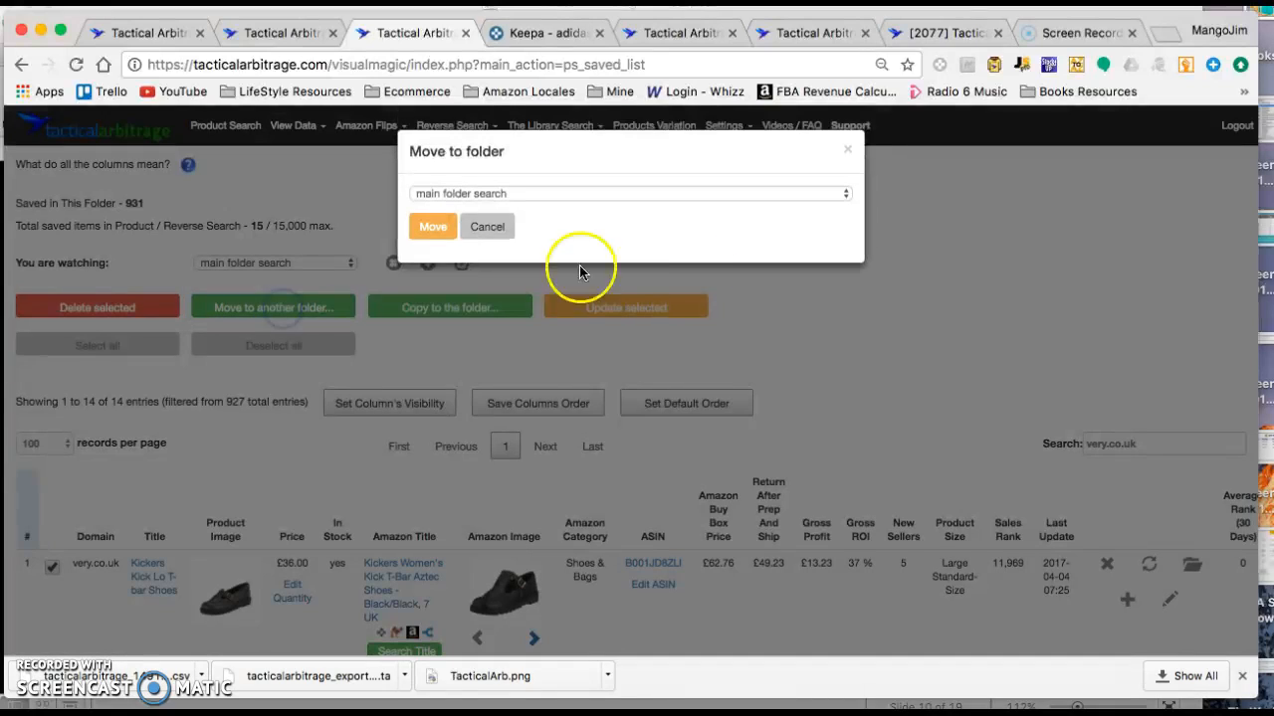
pyautogui.click(669, 196)
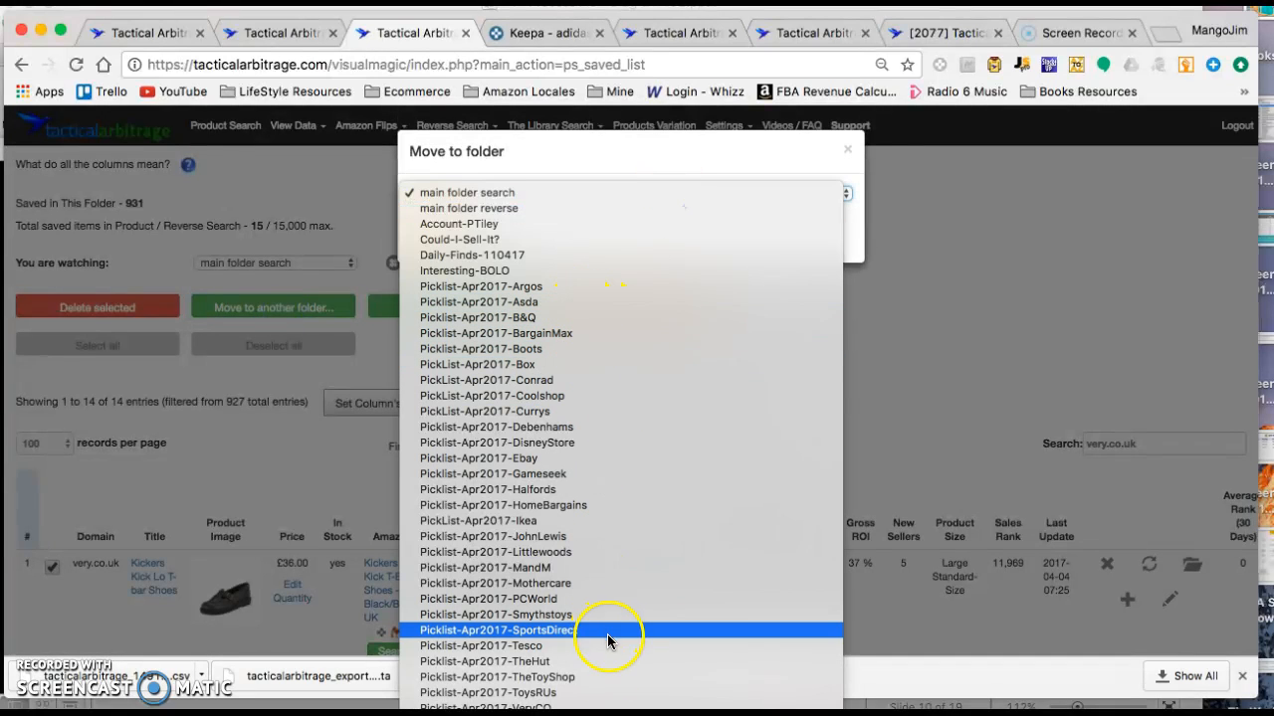
pyautogui.click(583, 707)
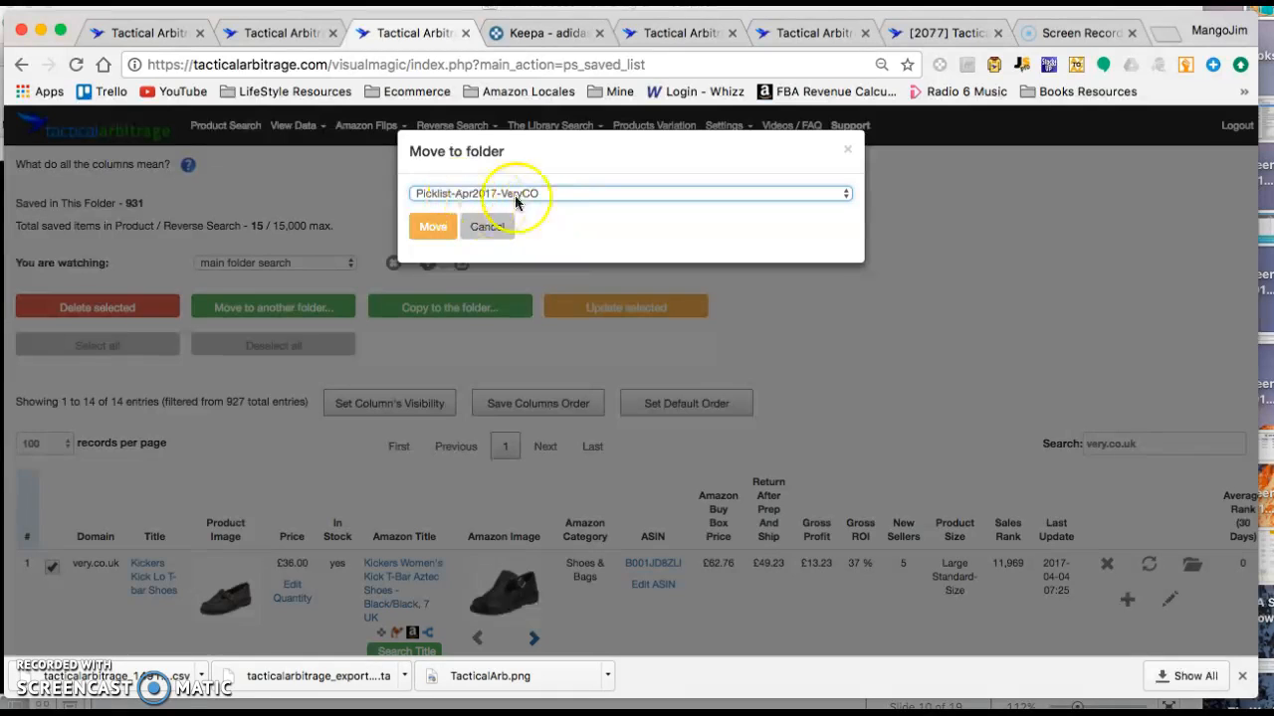
pyautogui.click(433, 227)
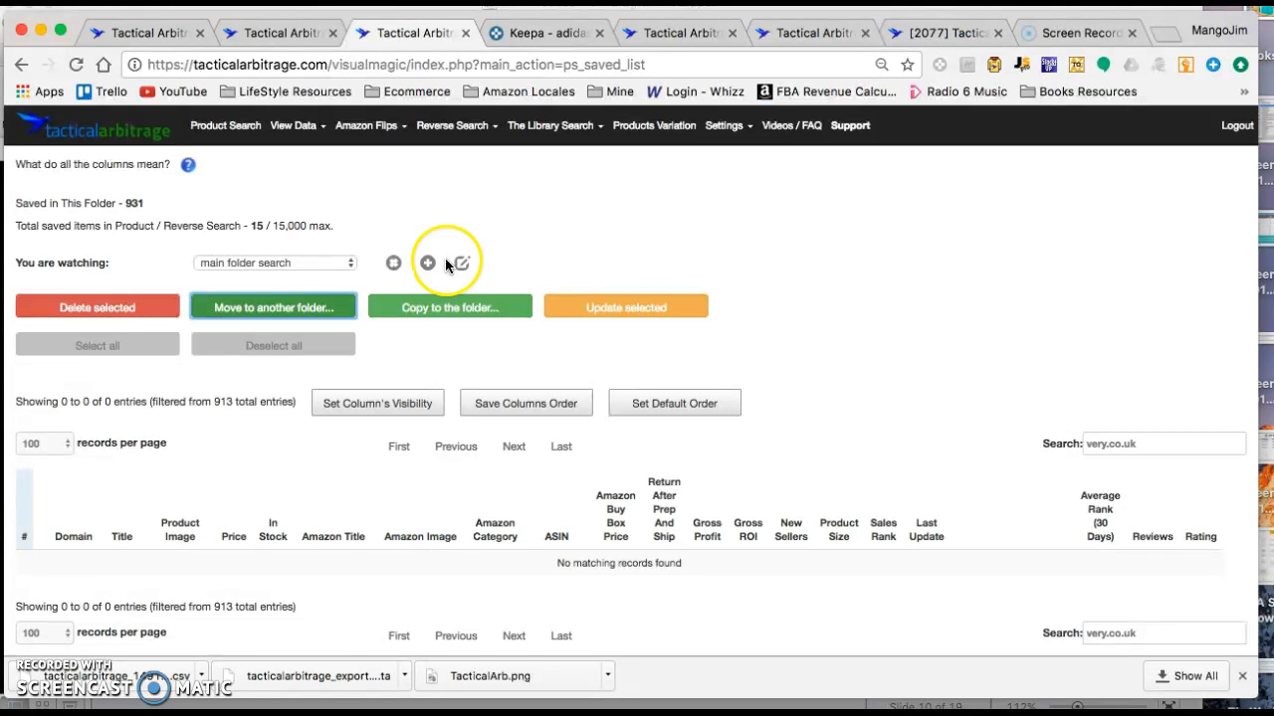
# Switch the saved list to the Daily-Finds-110417 folder
pyautogui.scroll(-3, 527, 461)
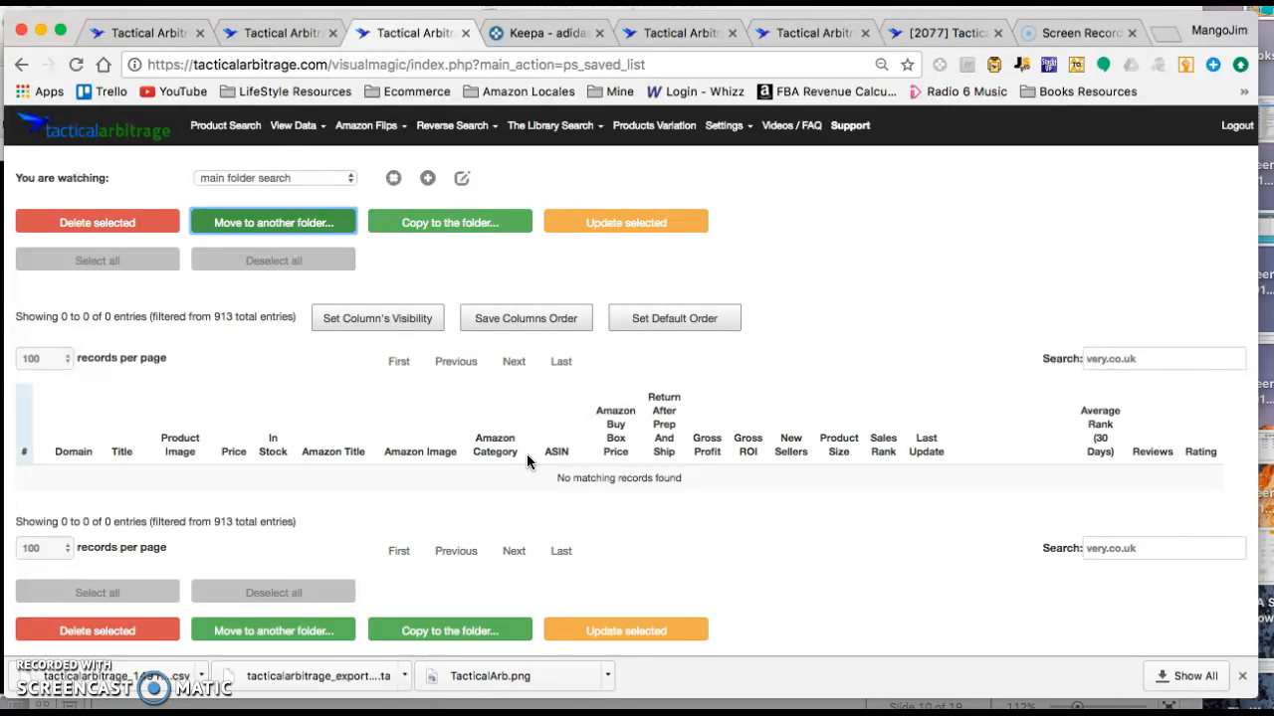
pyautogui.click(346, 157)
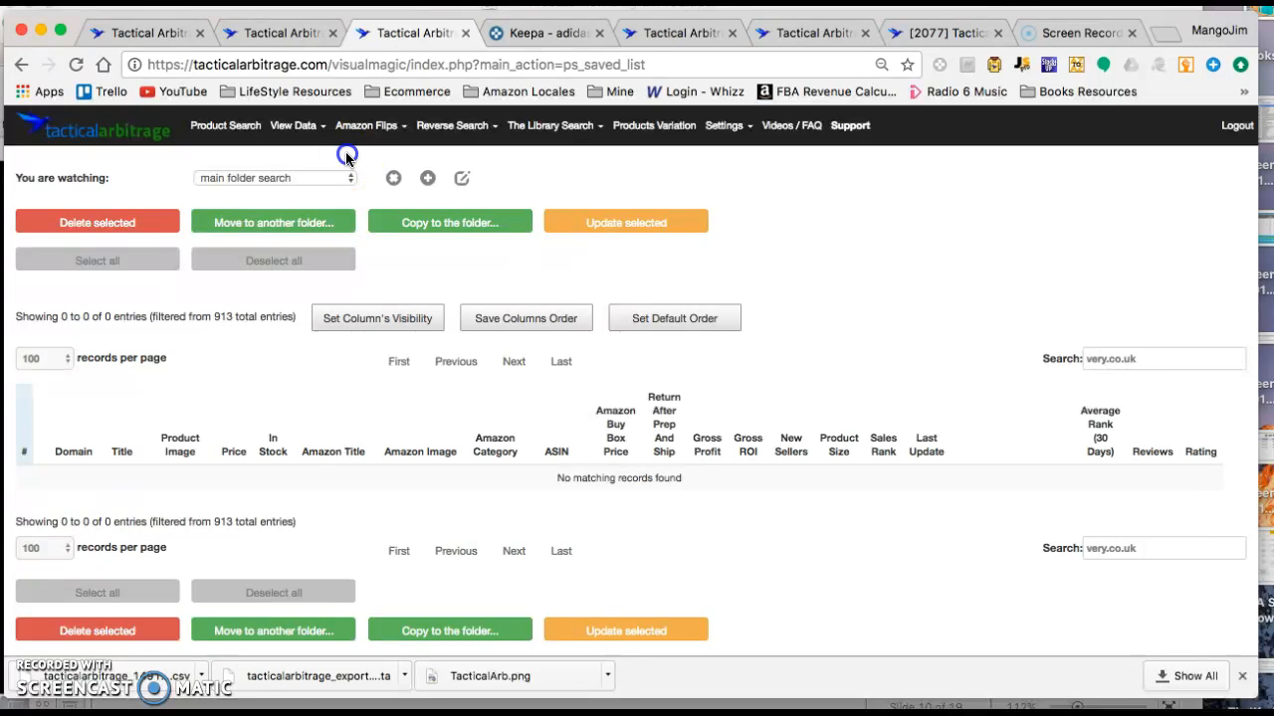
pyautogui.click(348, 179)
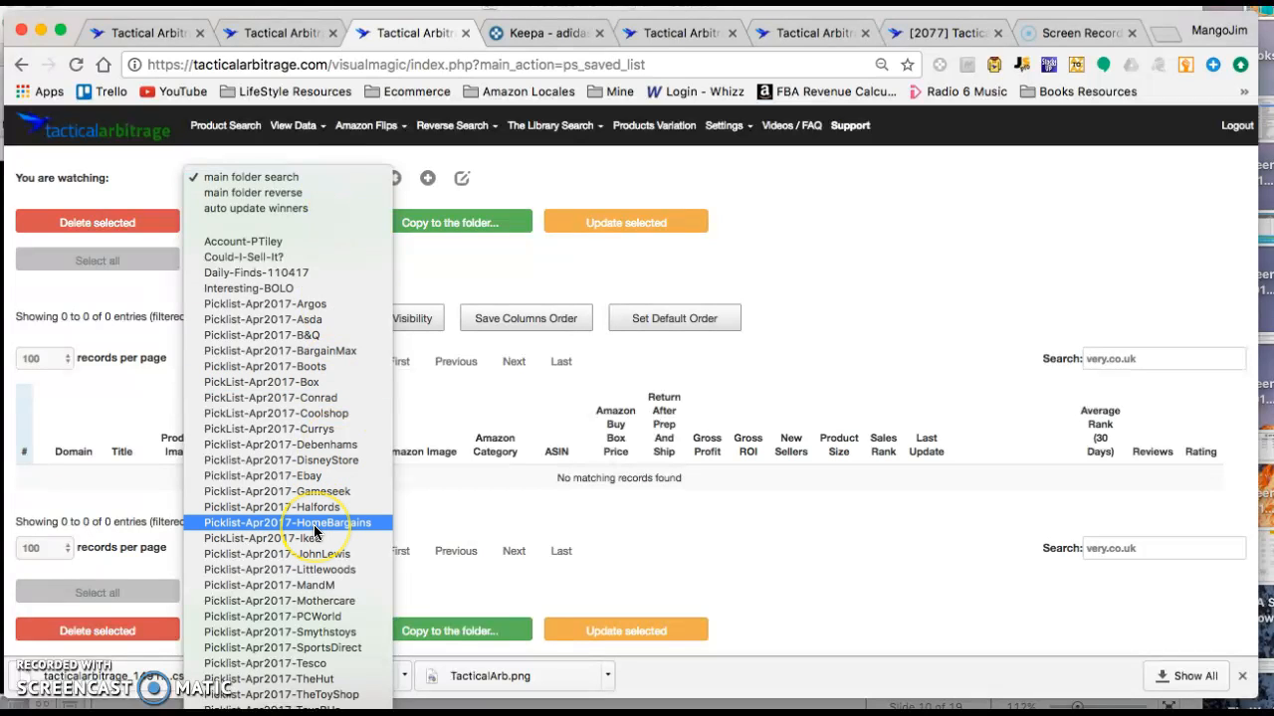
pyautogui.scroll(-1, 314, 527)
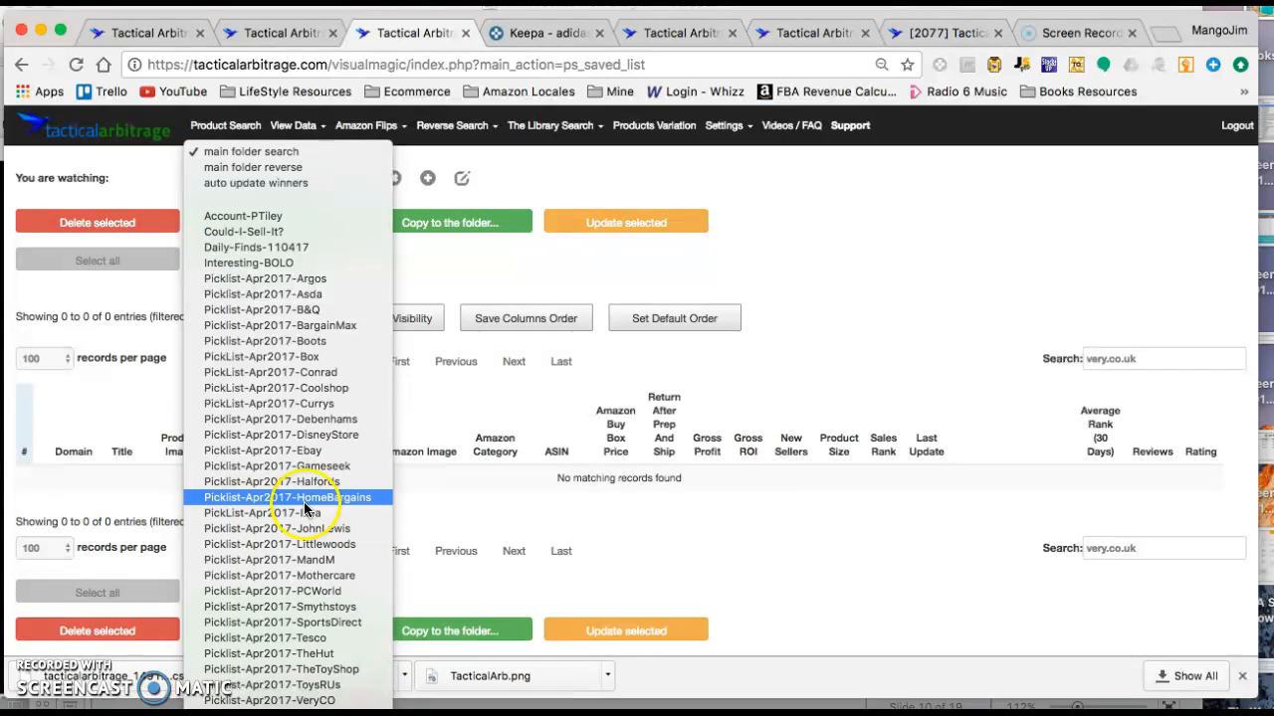
pyautogui.click(269, 247)
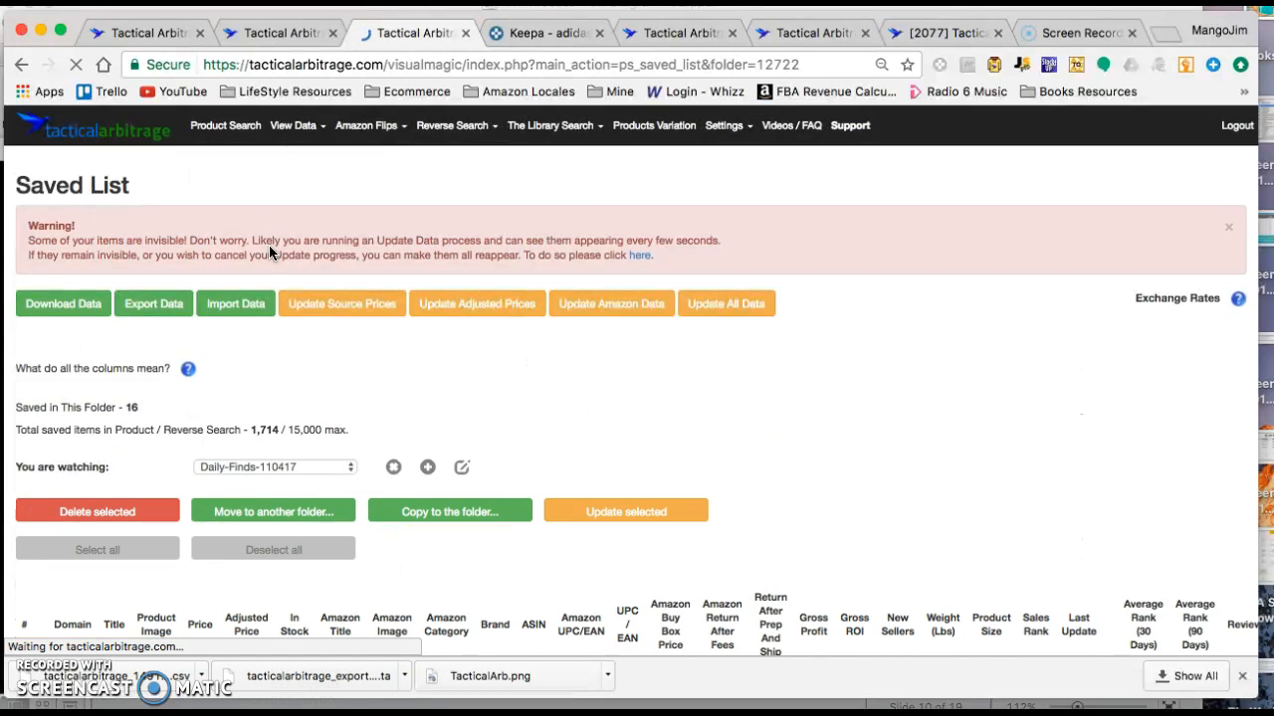
# Review the products in the Daily-Finds-110417 folder and delete the £108.00 UGG Abree short boot in row 4
pyautogui.scroll(-3, 806, 515)
pyautogui.scroll(-5, 806, 515)
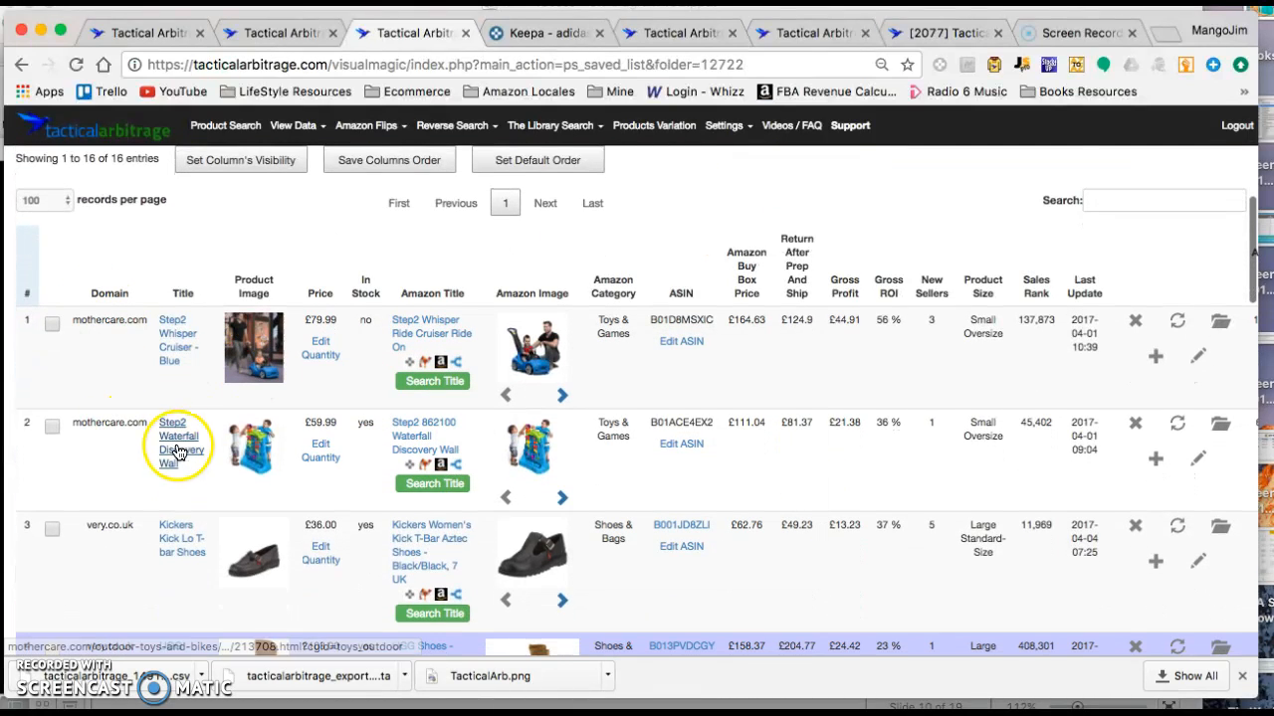
pyautogui.scroll(-5, 175, 442)
pyautogui.scroll(-7, 118, 379)
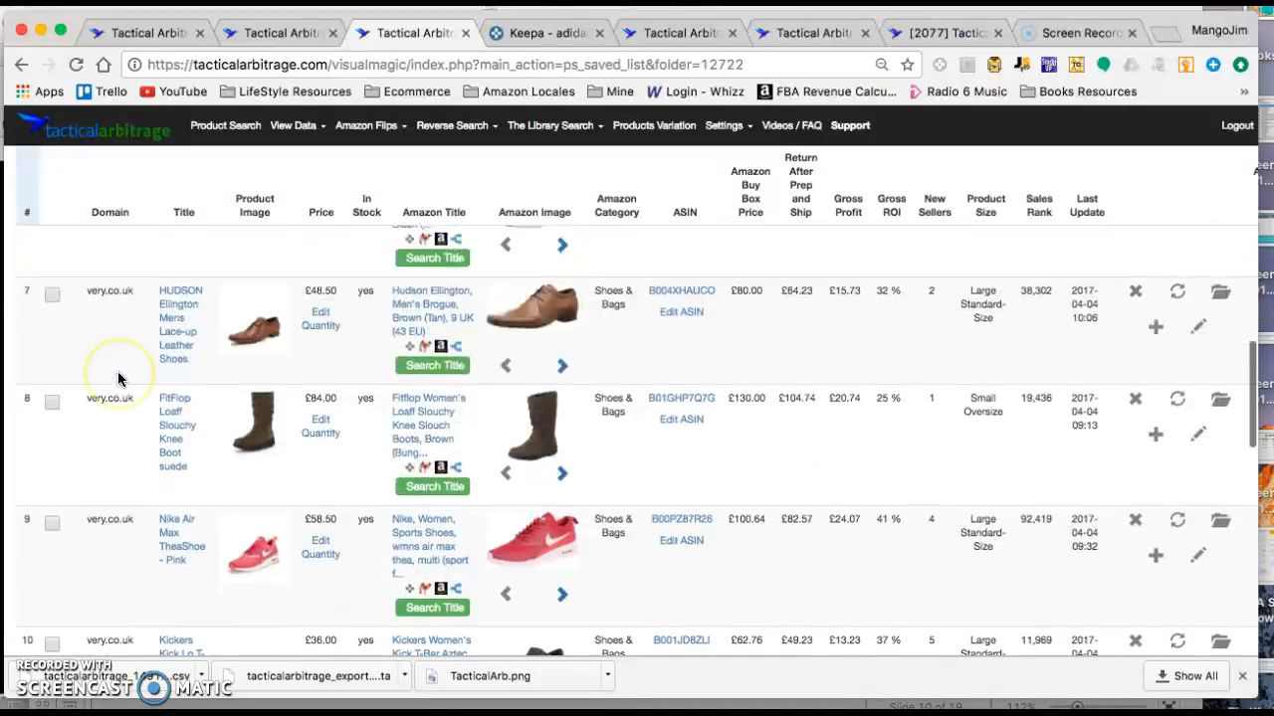
pyautogui.scroll(5, 117, 379)
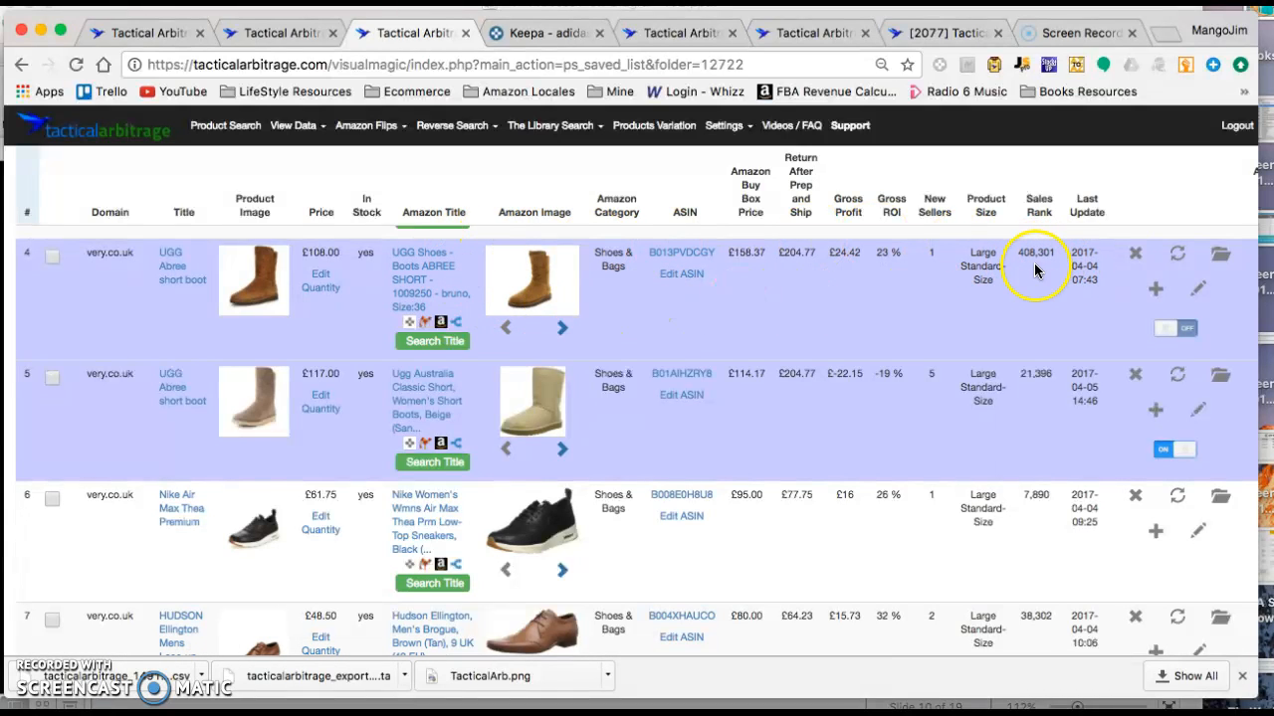
pyautogui.click(1136, 257)
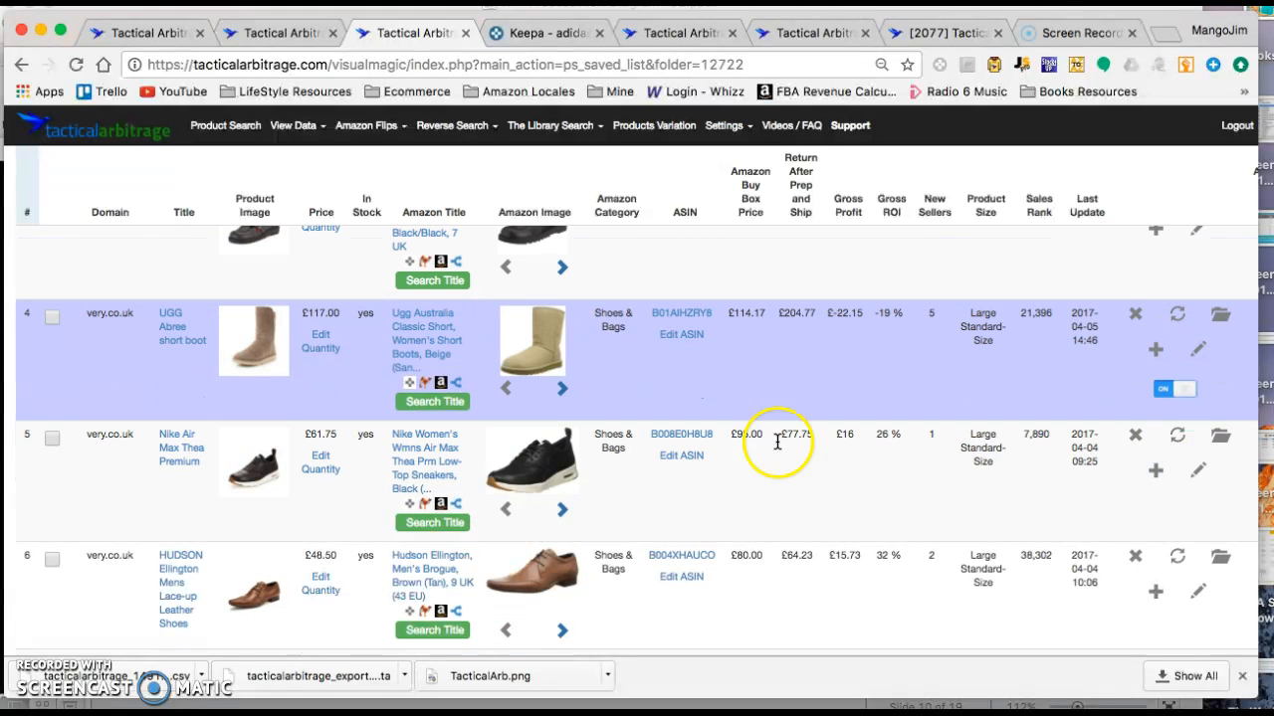
# Download the data of the Daily-Finds-110417 folder as a CSV file
pyautogui.scroll(10, 767, 447)
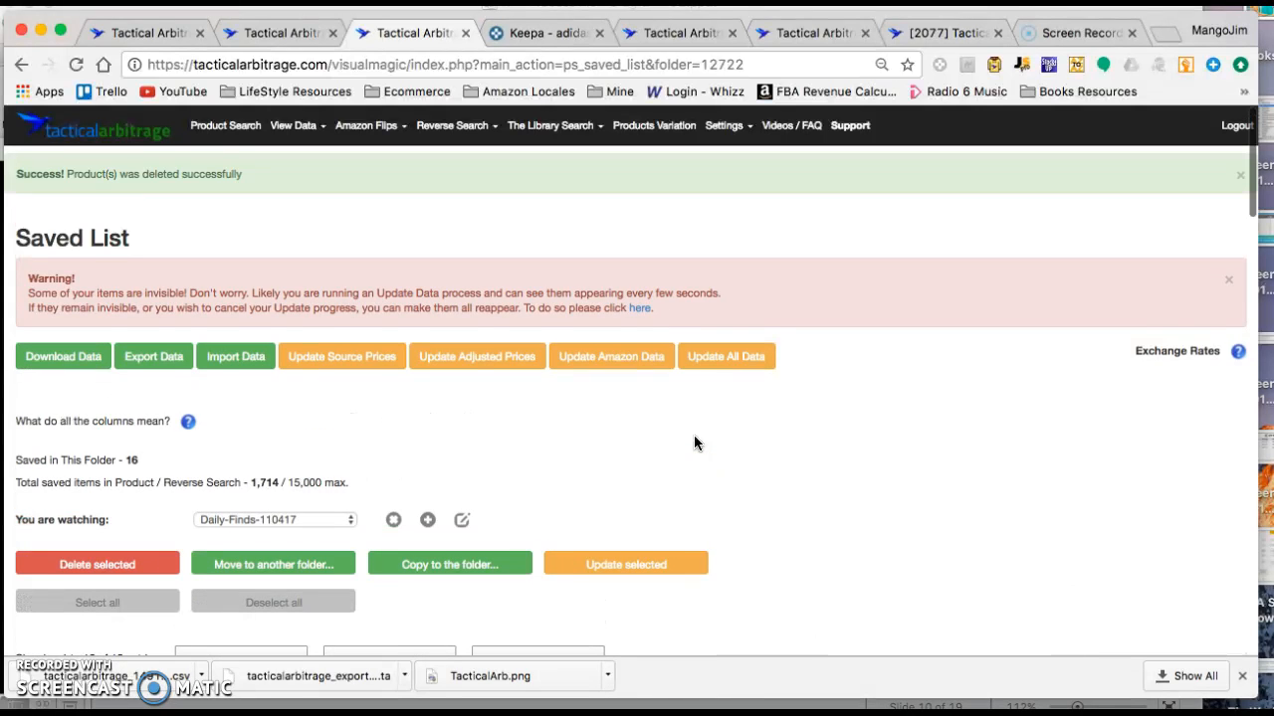
pyautogui.click(80, 374)
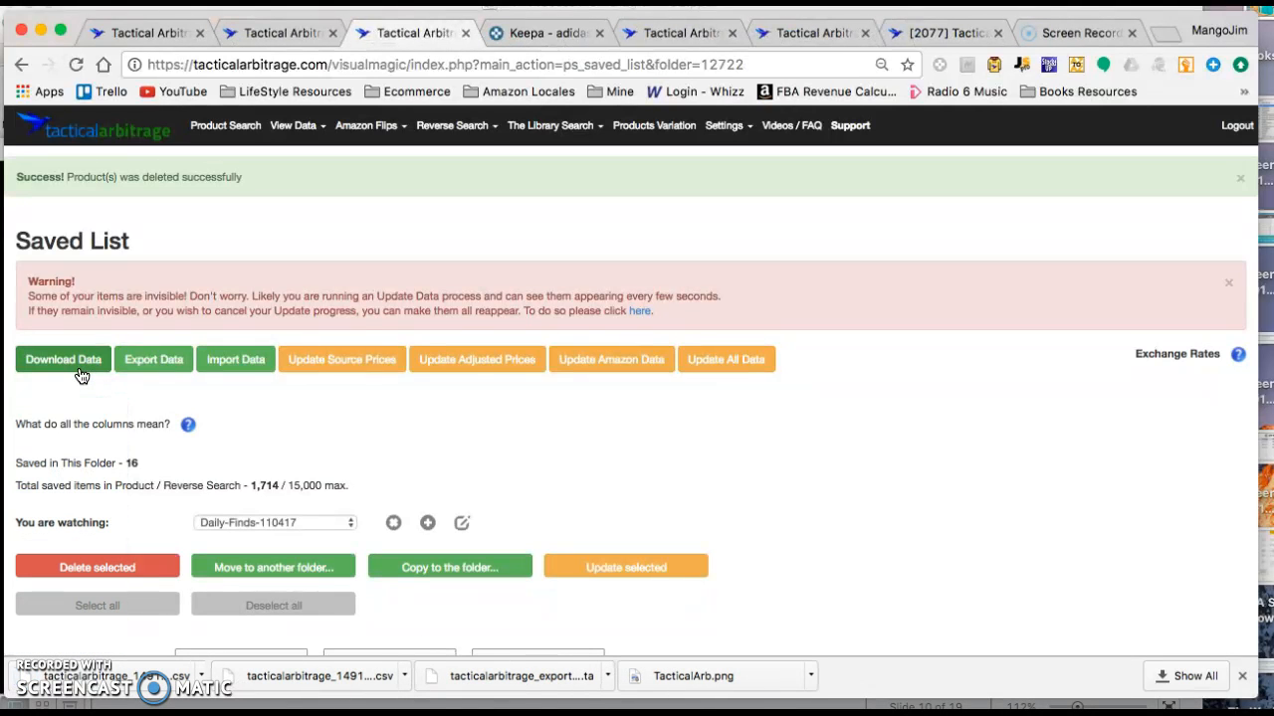
pyautogui.click(162, 435)
# Switch to Finder, locate tacticalarbitrage_1491915931.csv in the Downloads folder and check its modification date
pyautogui.press('super+Tab')
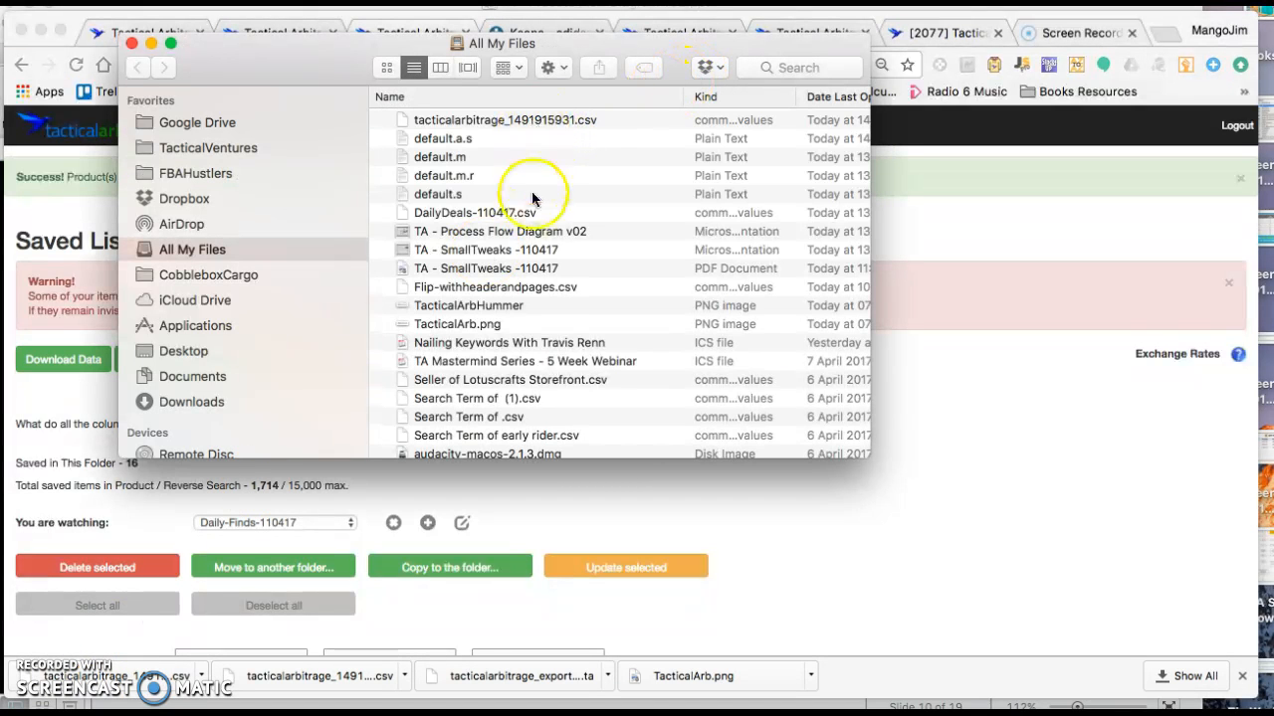
pyautogui.click(216, 409)
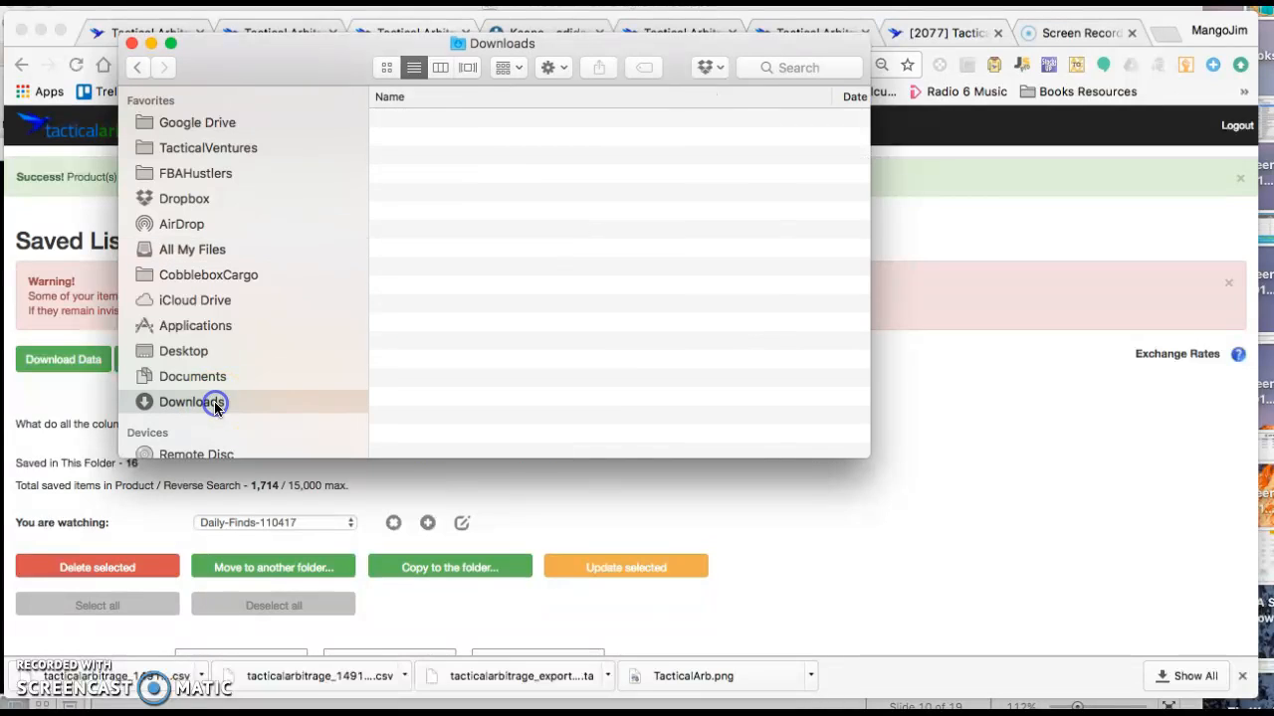
pyautogui.click(555, 123)
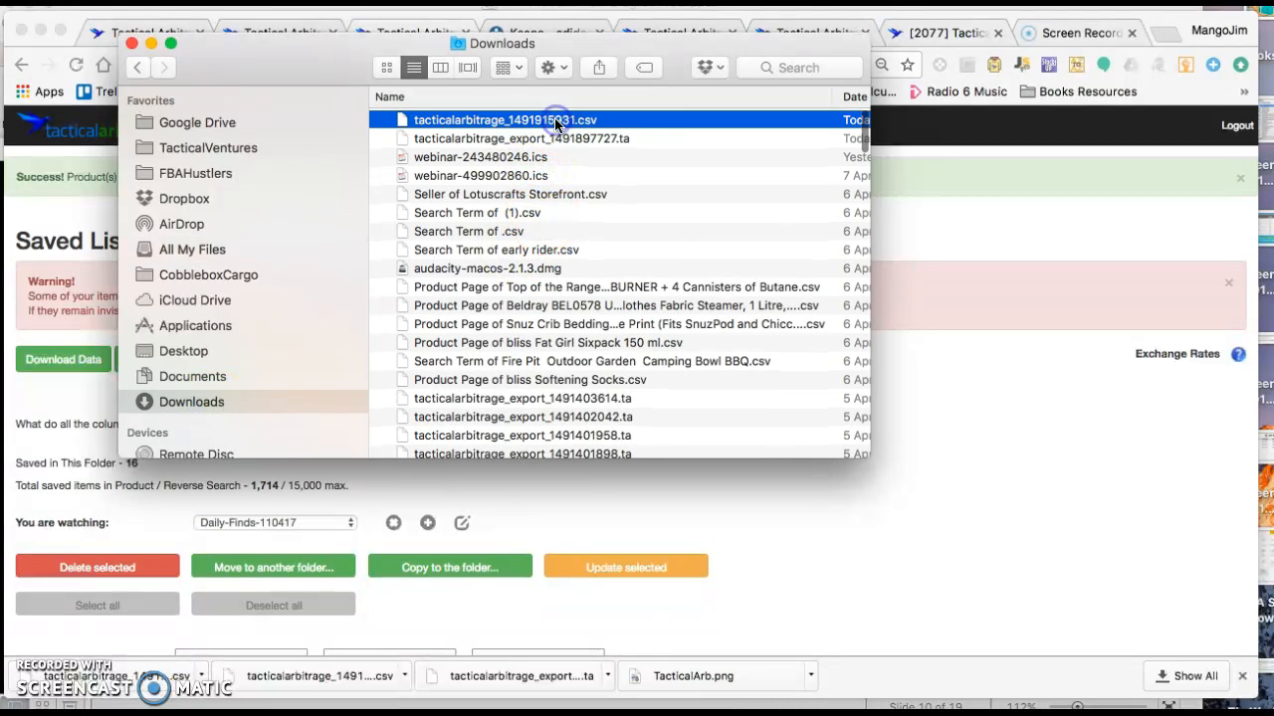
pyautogui.hscroll(5, 697, 148)
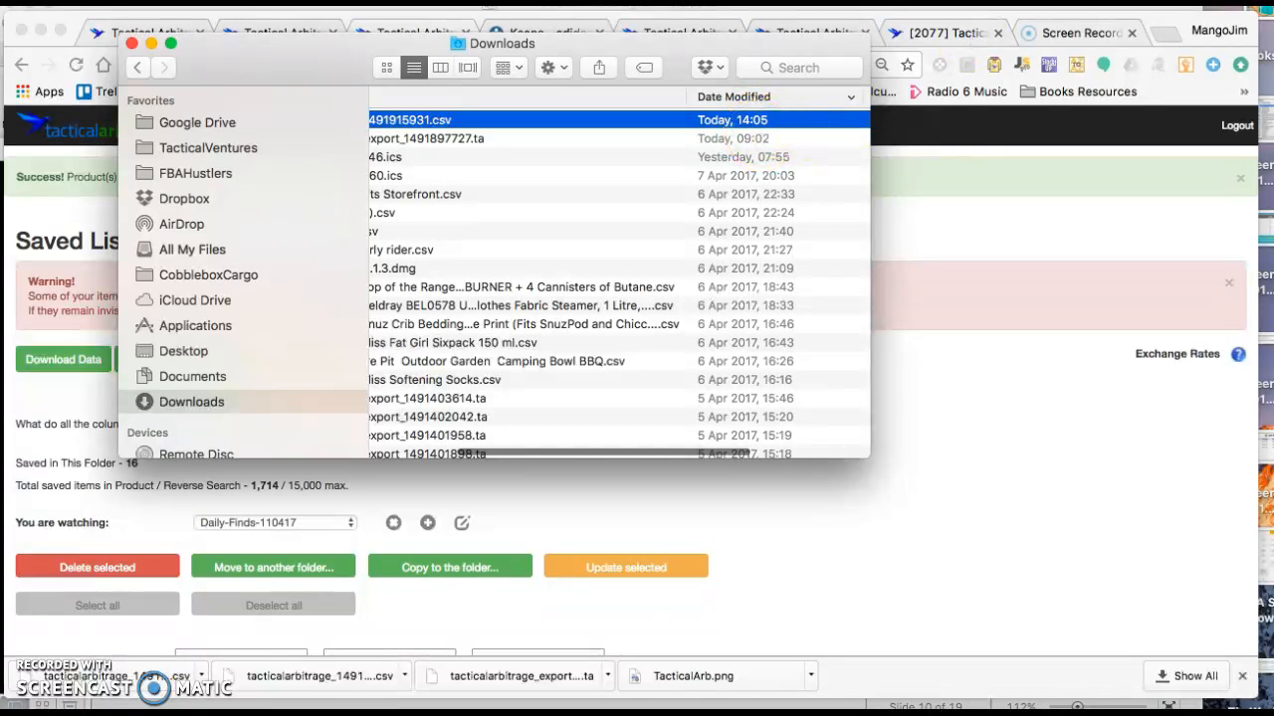
pyautogui.scroll(-1, 360, 238)
pyautogui.scroll(1, 360, 239)
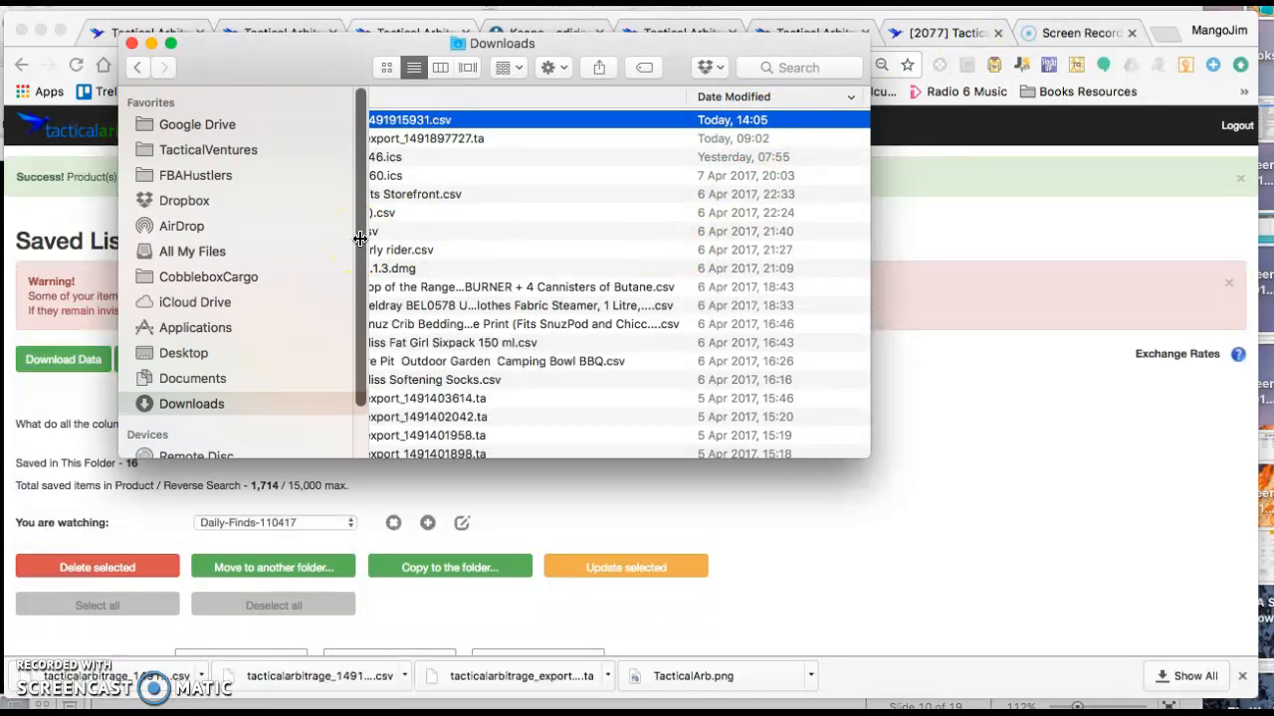
pyautogui.hscroll(-5, 501, 193)
# Rename the downloaded tacticalarbitrage_1491915931.csv file as DailyFinds-110417.csv
pyautogui.click(511, 121)
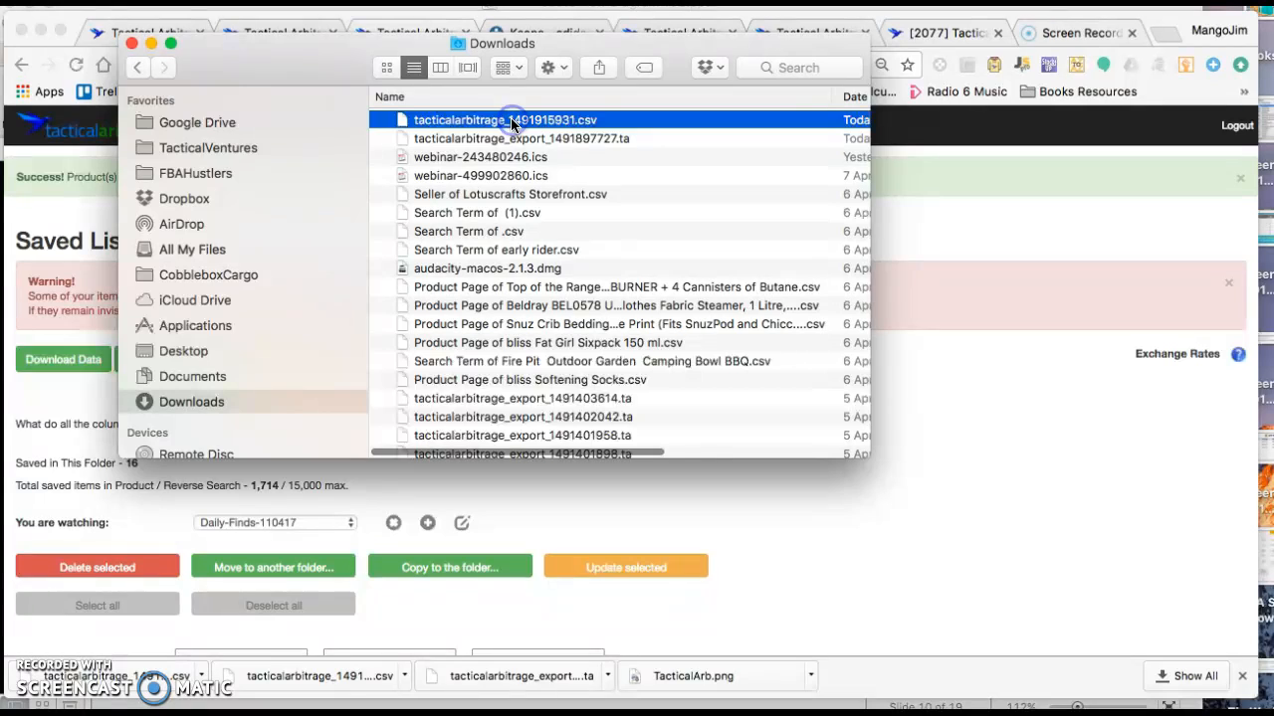
pyautogui.moveTo(575, 120); pyautogui.dragTo(400, 128)
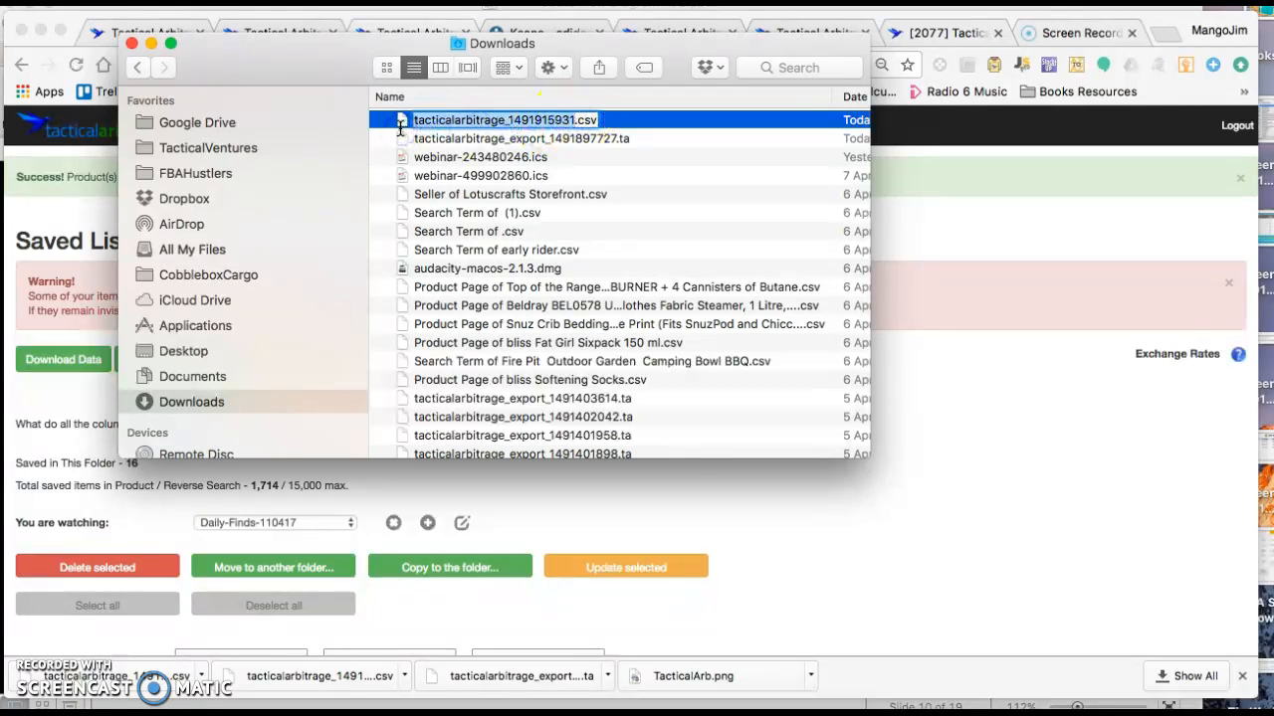
pyautogui.write('DailyFinds')
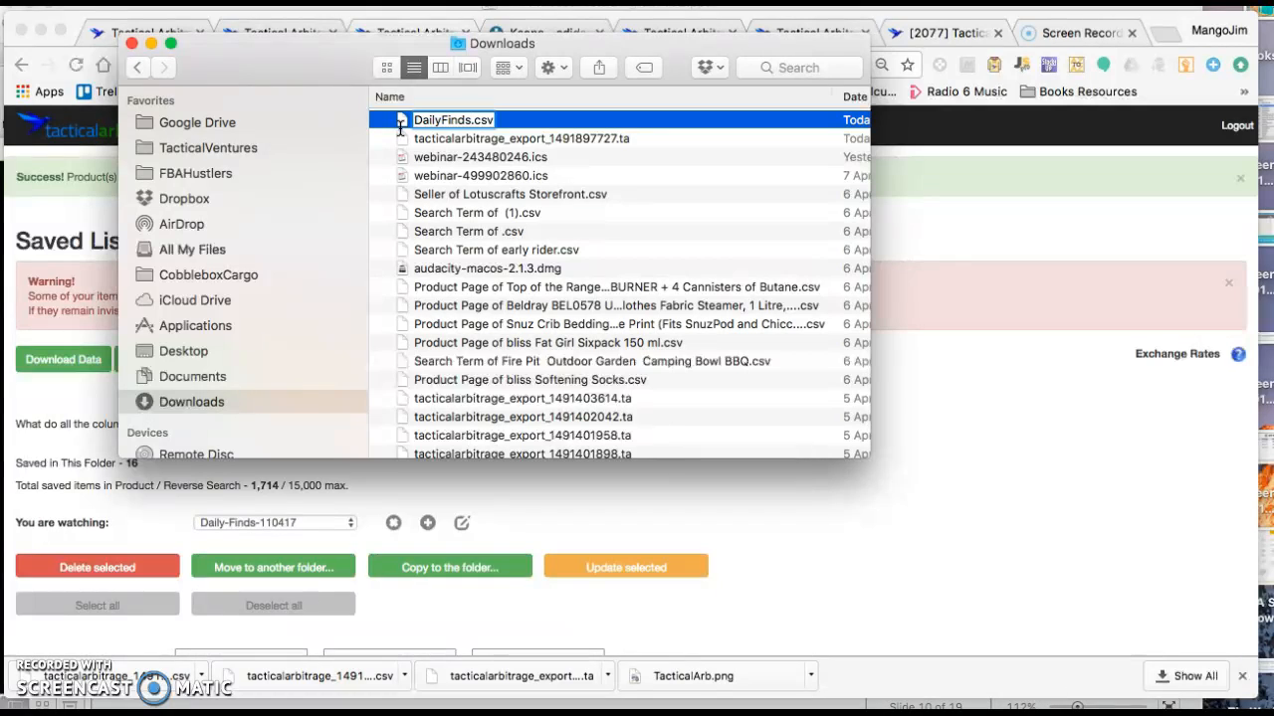
pyautogui.write('-1104')
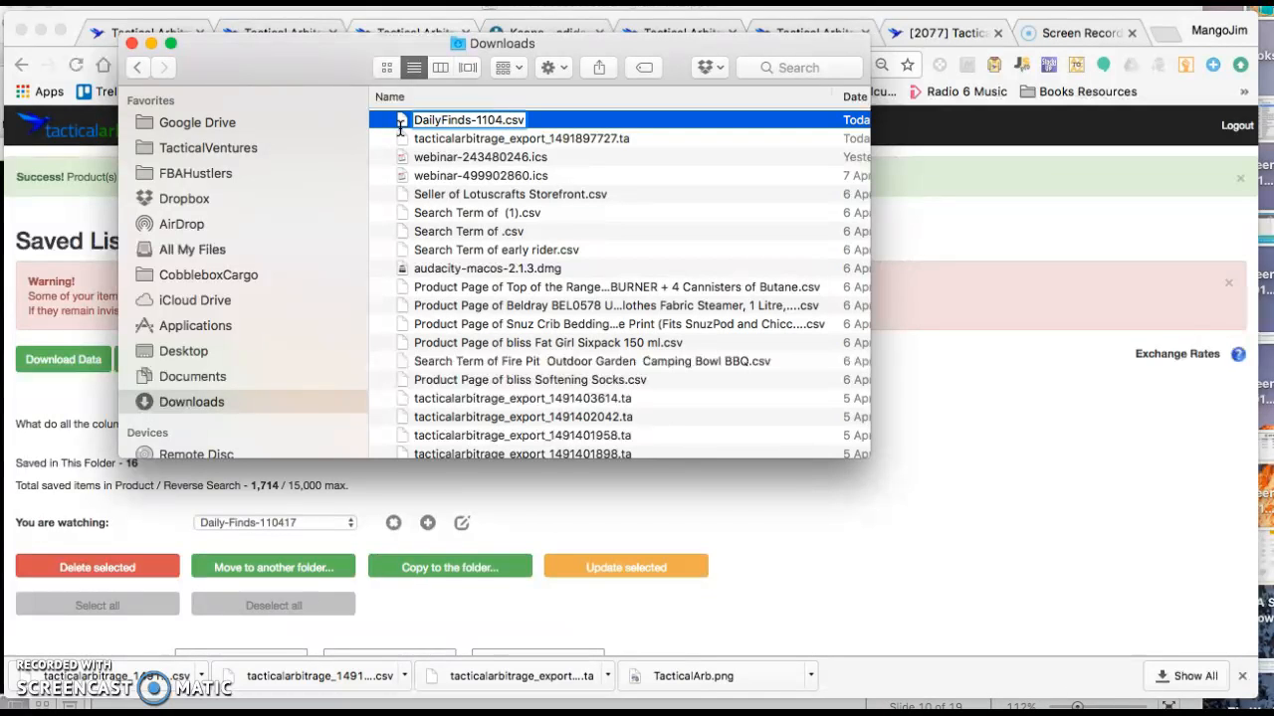
pyautogui.write('17')
pyautogui.press('Return')
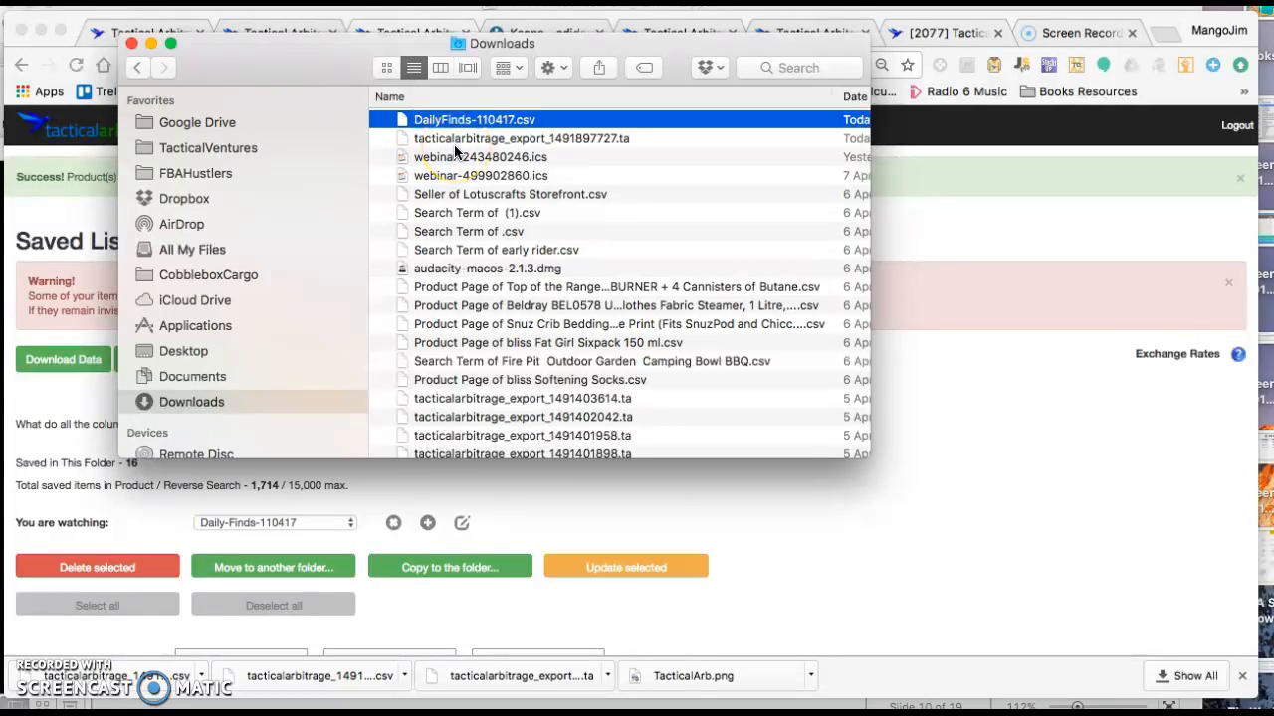
# Move DailyFinds-110417.csv into the DF-April2107 folder and send DailyDeals-110417.csv to the Trash
pyautogui.moveTo(414, 119); pyautogui.dragTo(557, 261)
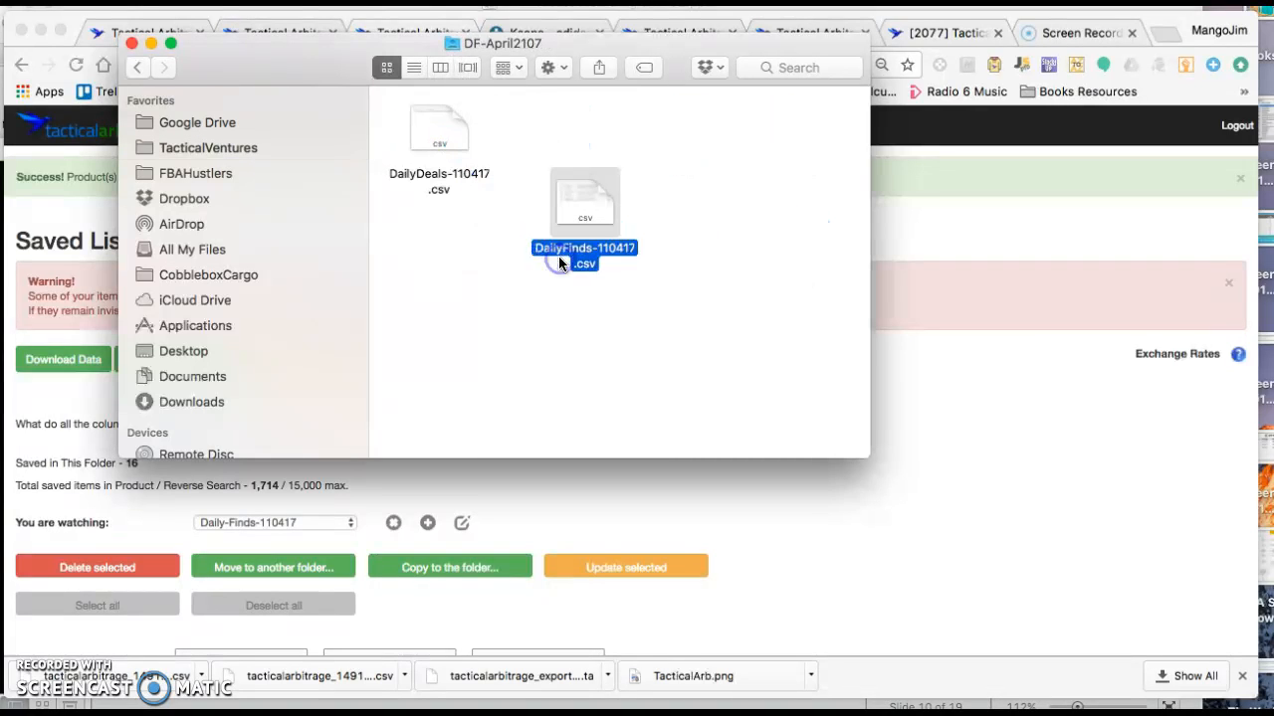
pyautogui.click(464, 259)
pyautogui.click(429, 142)
pyautogui.rightClick(429, 142)
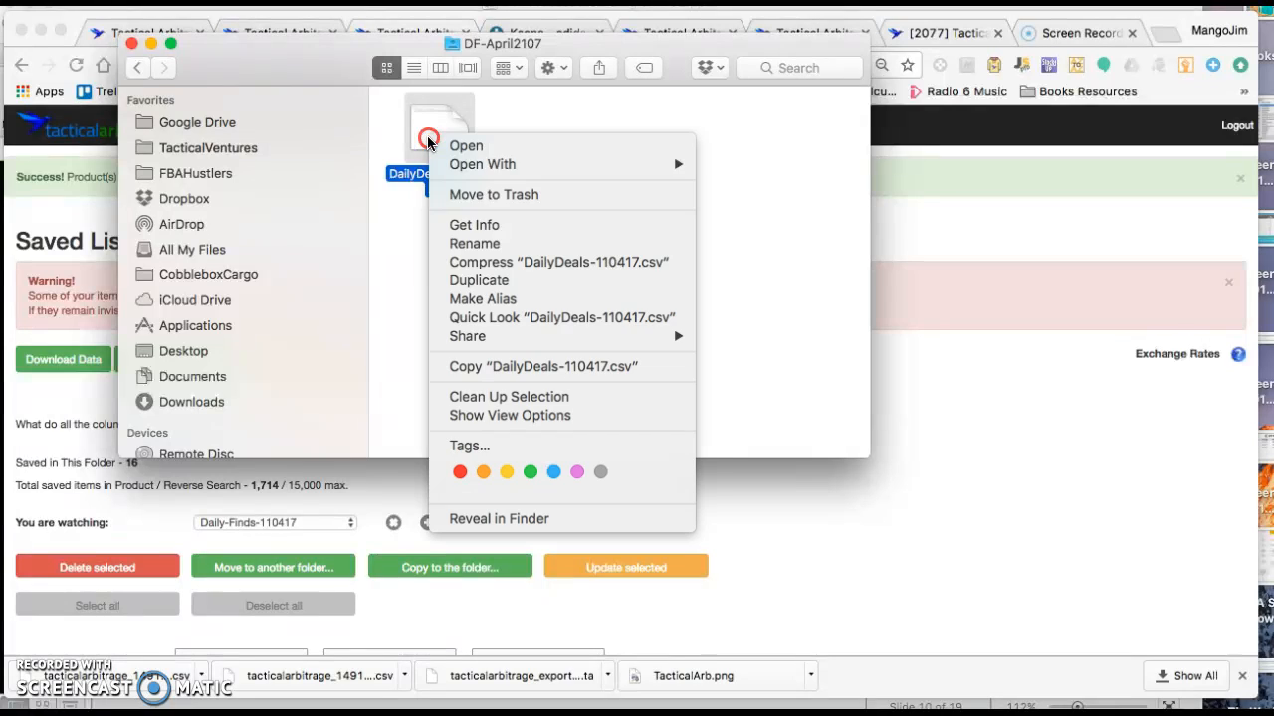
pyautogui.click(467, 195)
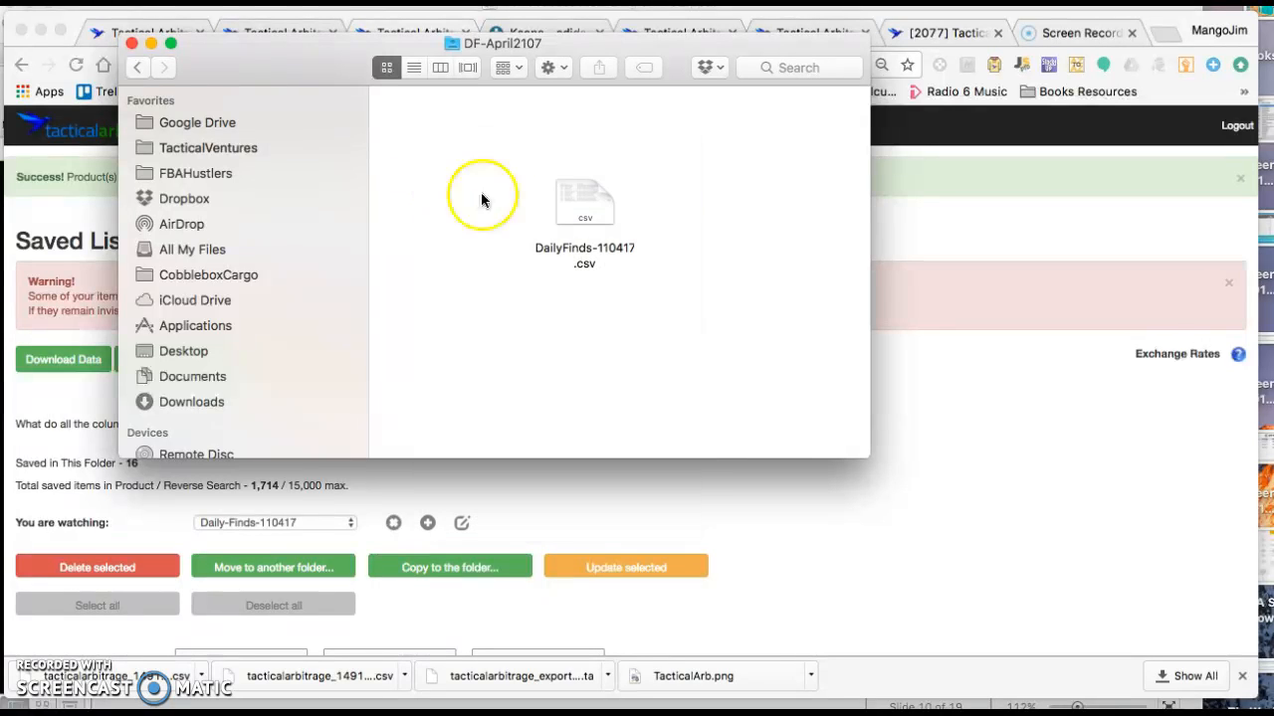
# Arrange the DF-April2107 folder by name and open DailyFinds-110417.csv in Excel with its window fully in view
pyautogui.rightClick(468, 193)
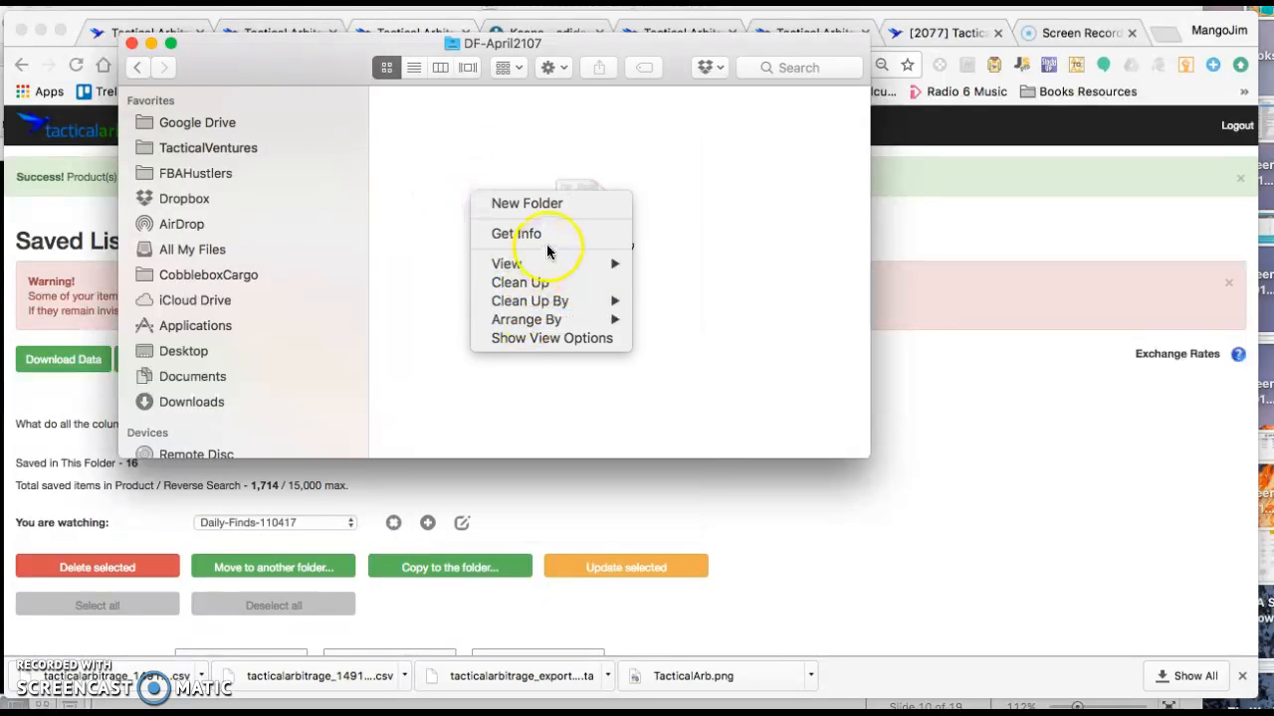
pyautogui.click(552, 320)
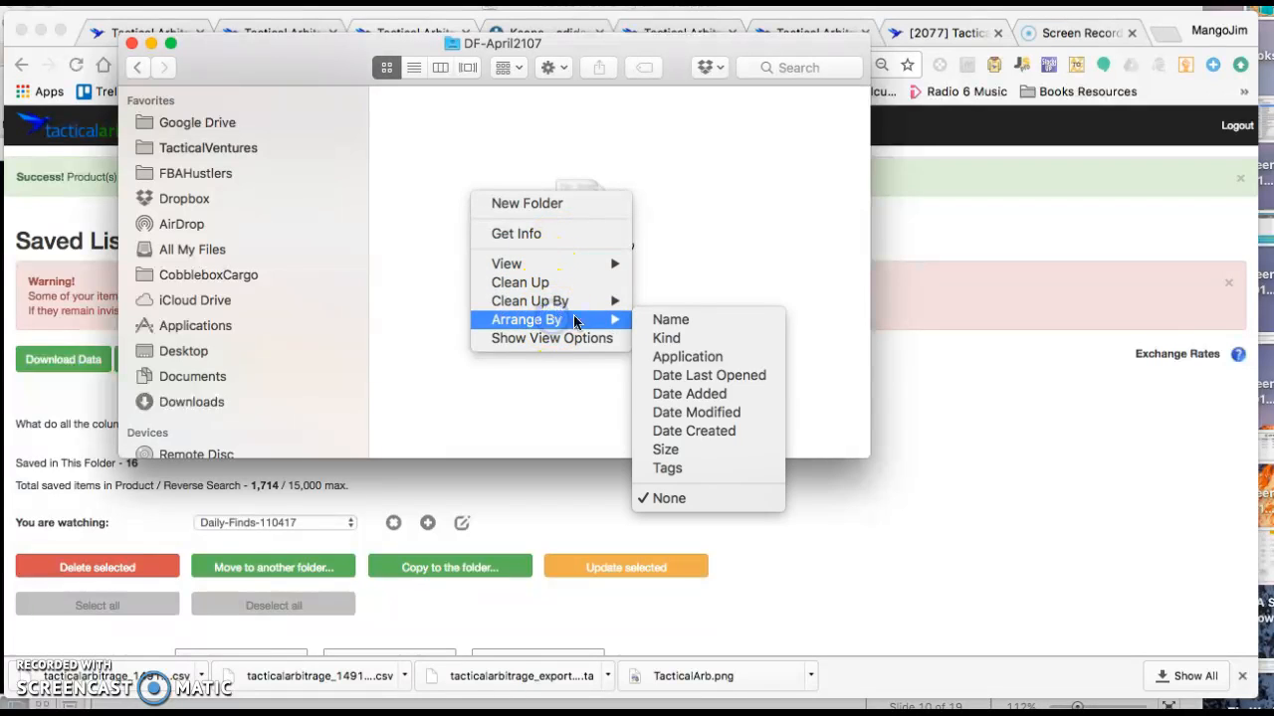
pyautogui.click(675, 320)
pyautogui.doubleClick(427, 139)
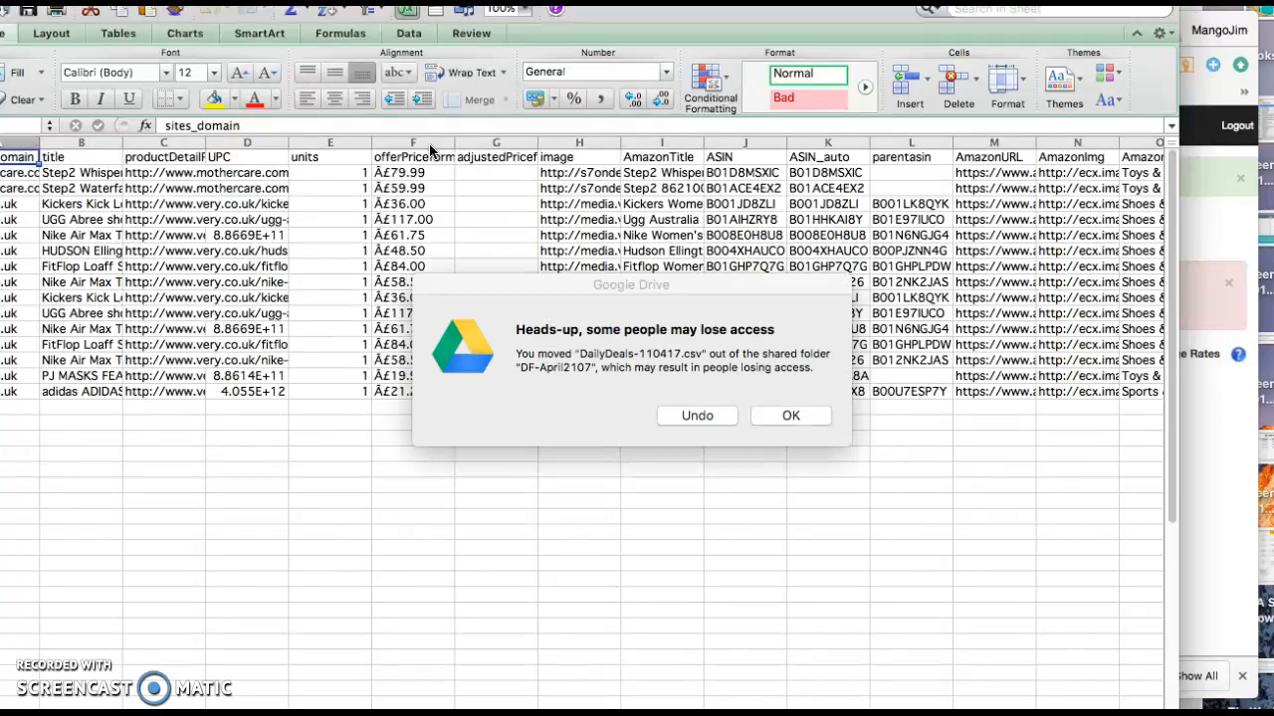
pyautogui.moveTo(237, 0); pyautogui.dragTo(303, 18)
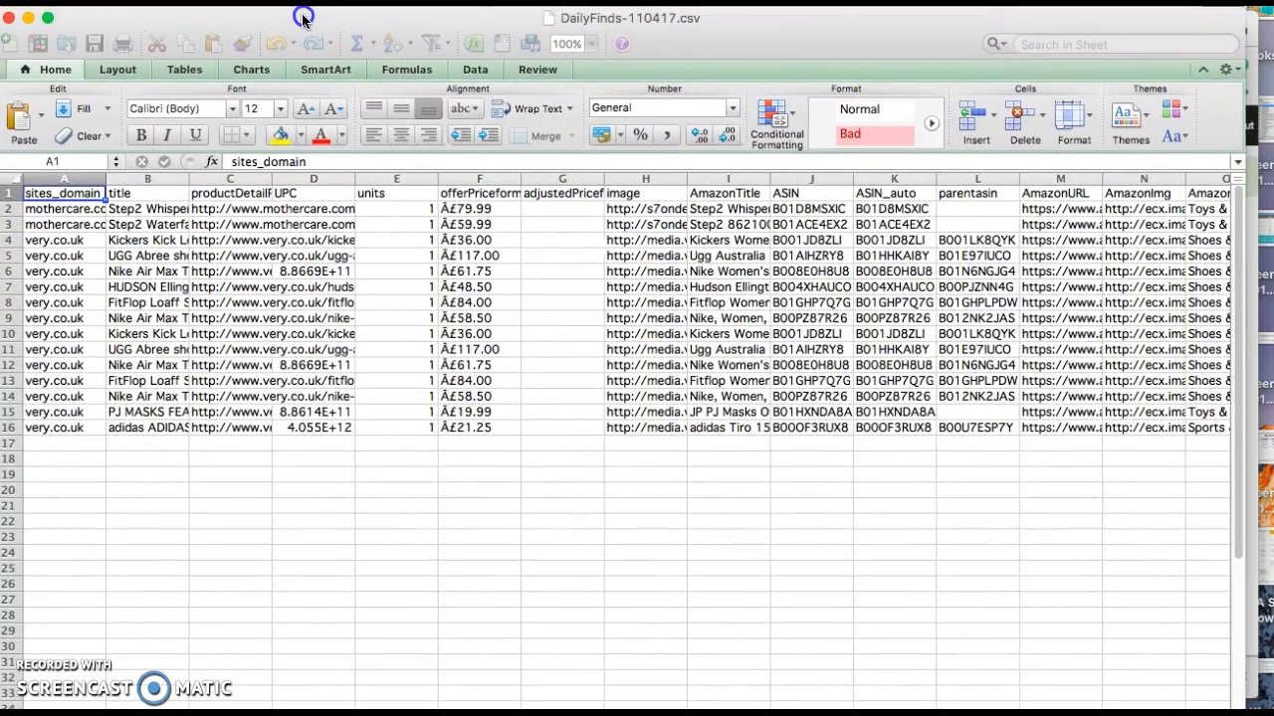